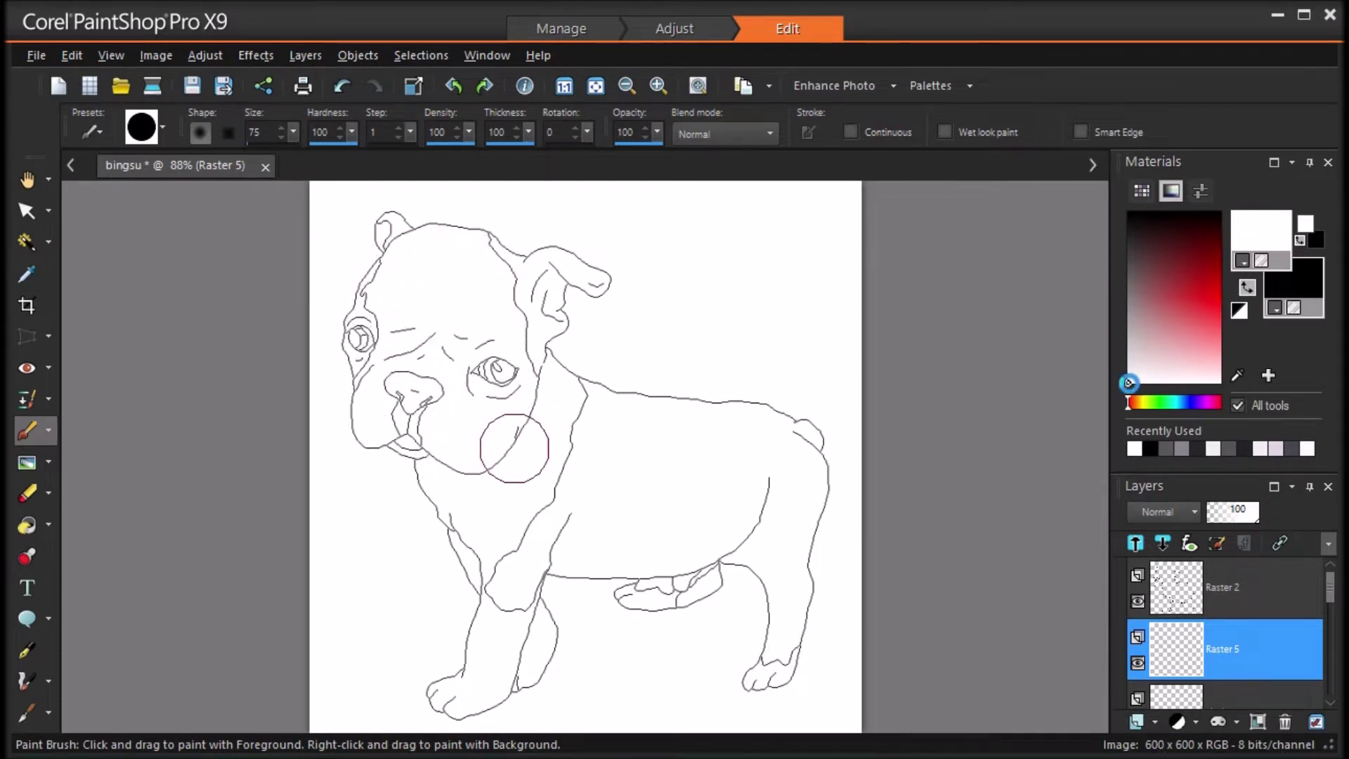
Step: Paint the dog's selected face pale pink, adding the default raster layer Raster 6 and hiding layer Raster 5
left_click(1190, 378)
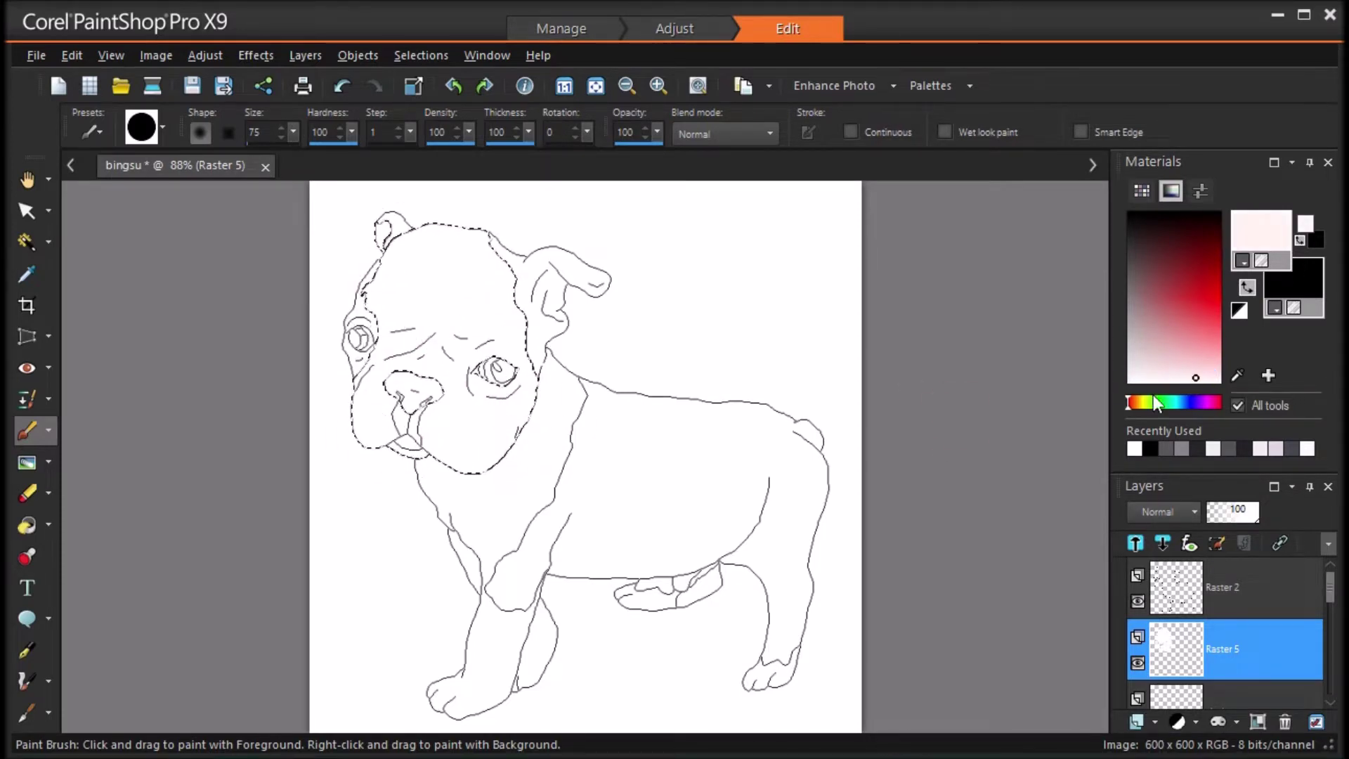
left_click_drag(456, 432, 510, 401)
left_click(1226, 695)
left_click(1139, 721)
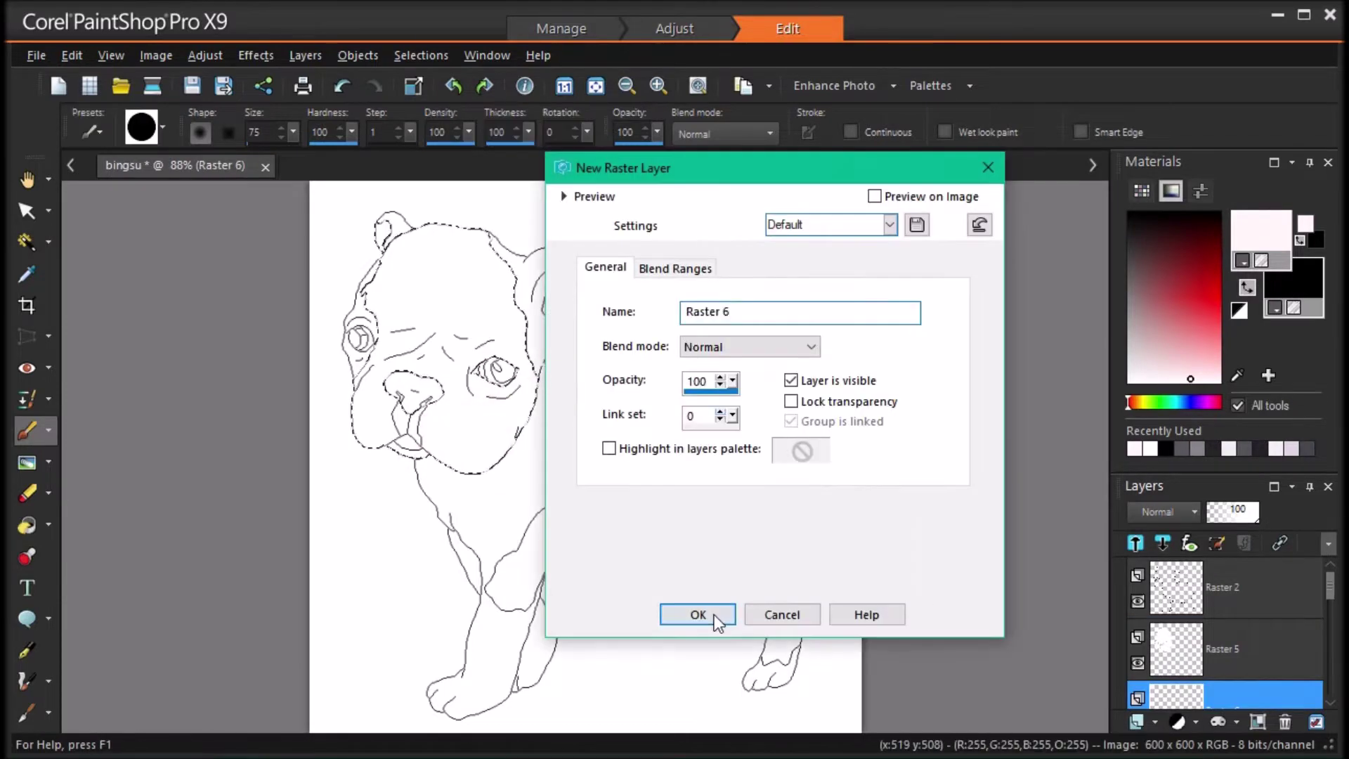
left_click(715, 616)
left_click(1137, 663)
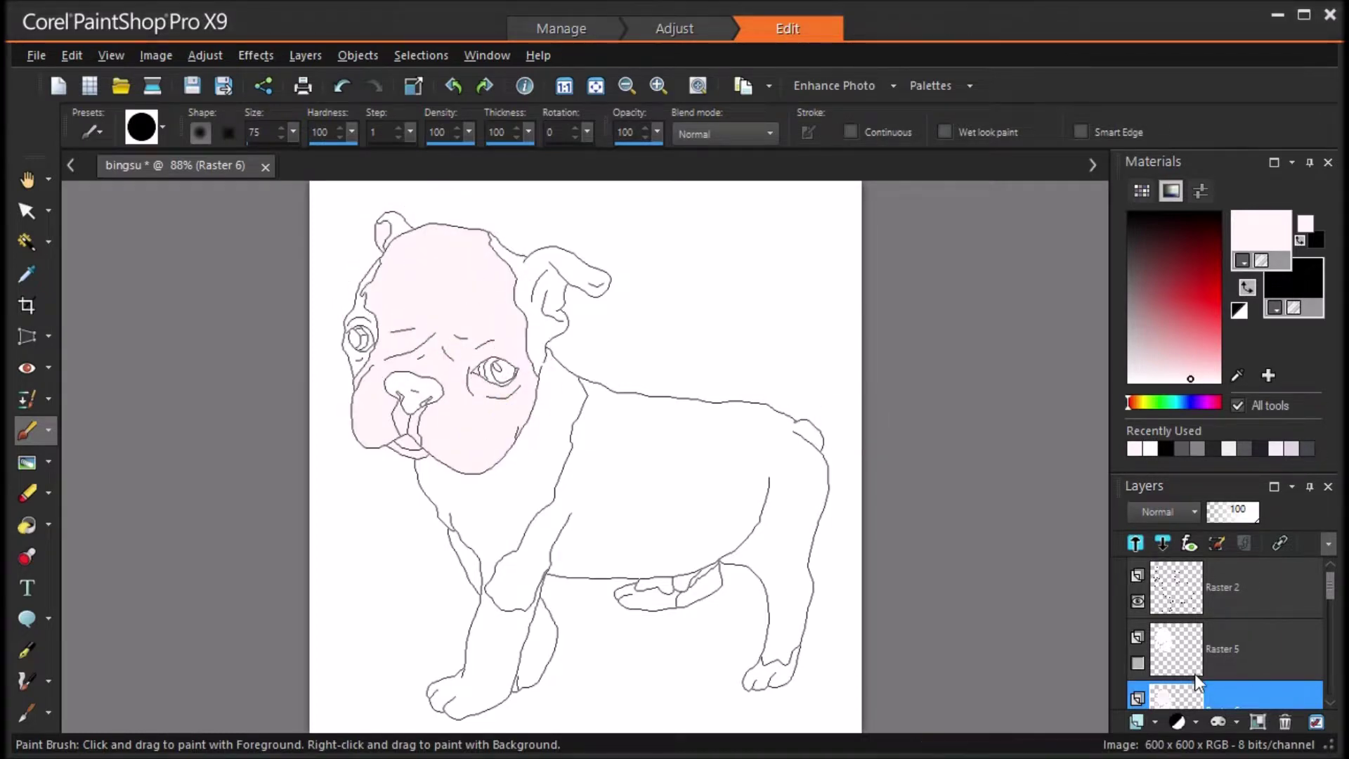
Step: Try the Overlay and Hard Light blend modes on layer Raster 5, with its opacity reduced to about 77
left_click(1275, 639)
left_click(1167, 512)
left_click(1263, 604)
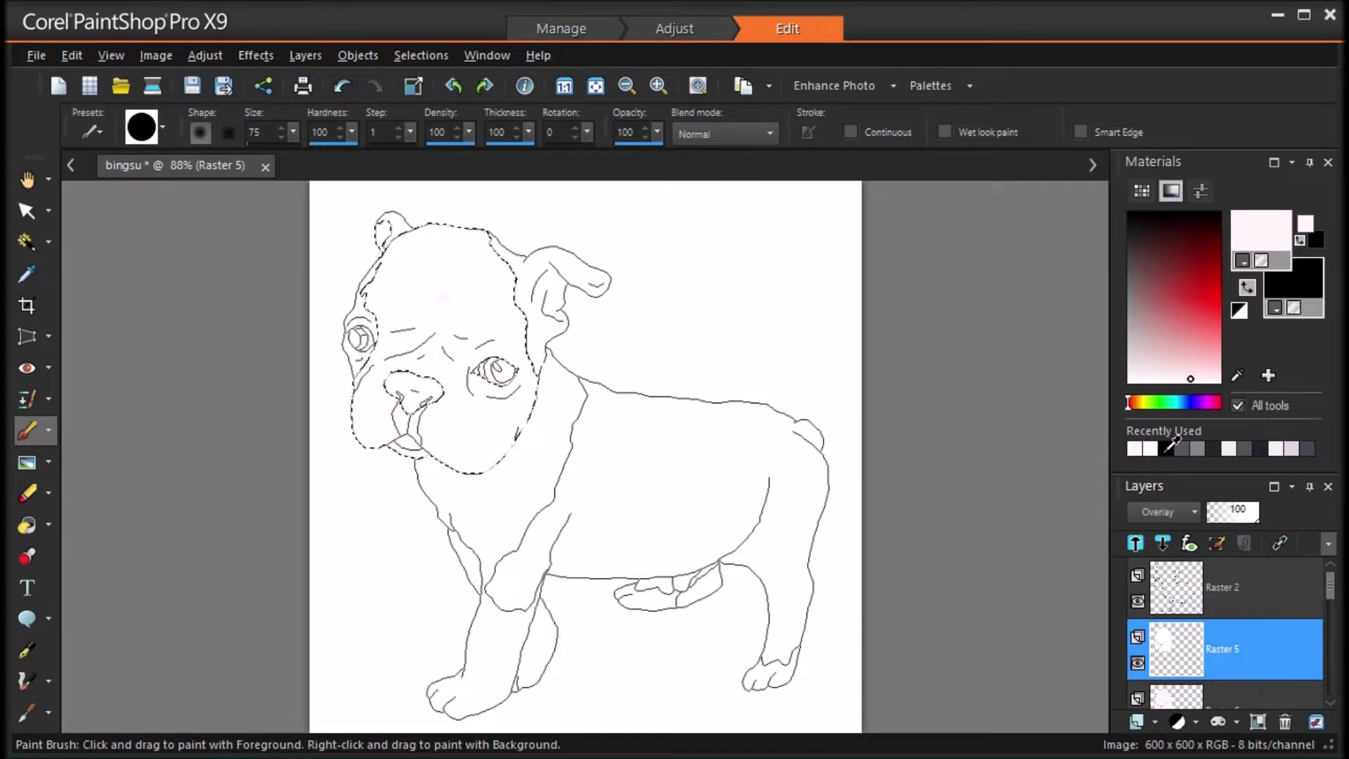
left_click(1194, 513)
left_click(1237, 501)
left_click(1187, 512)
left_click(1315, 625)
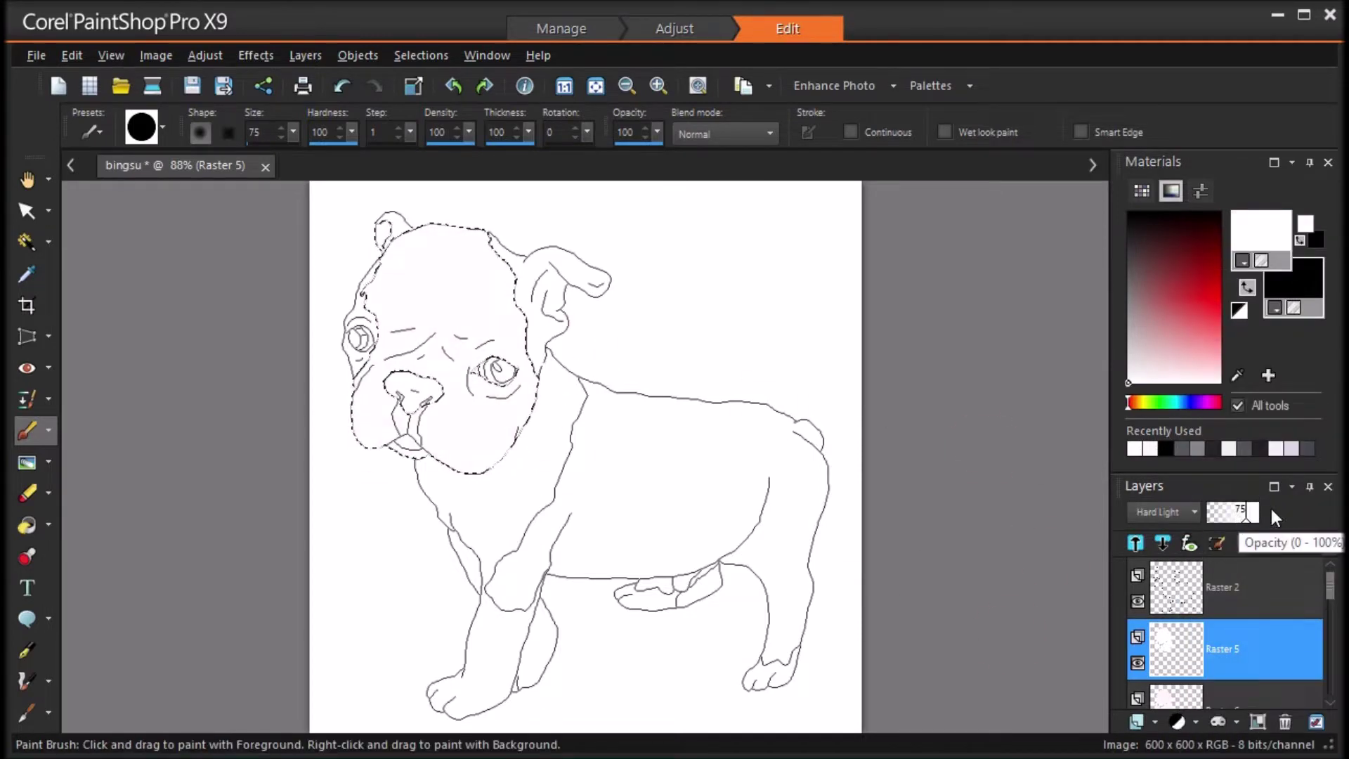
left_click_drag(1250, 510, 1246, 516)
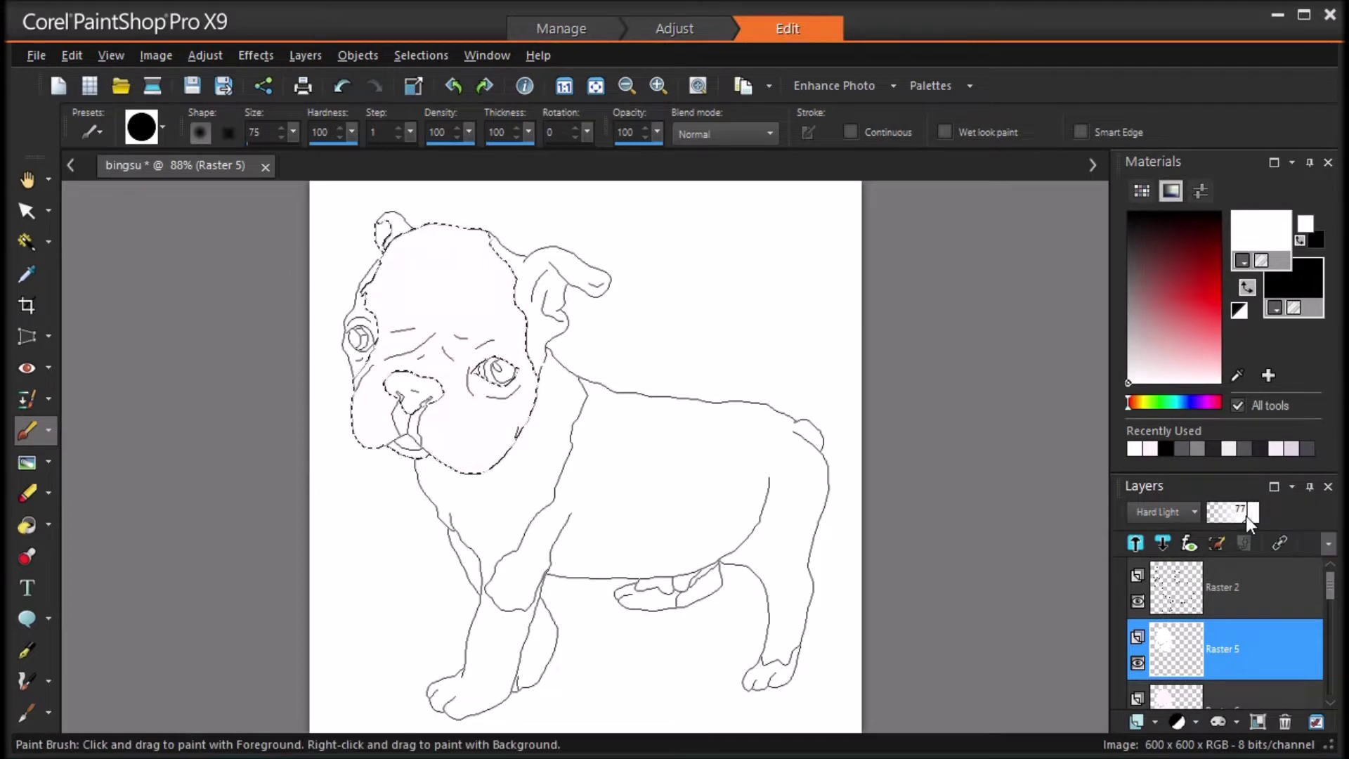
key("e")
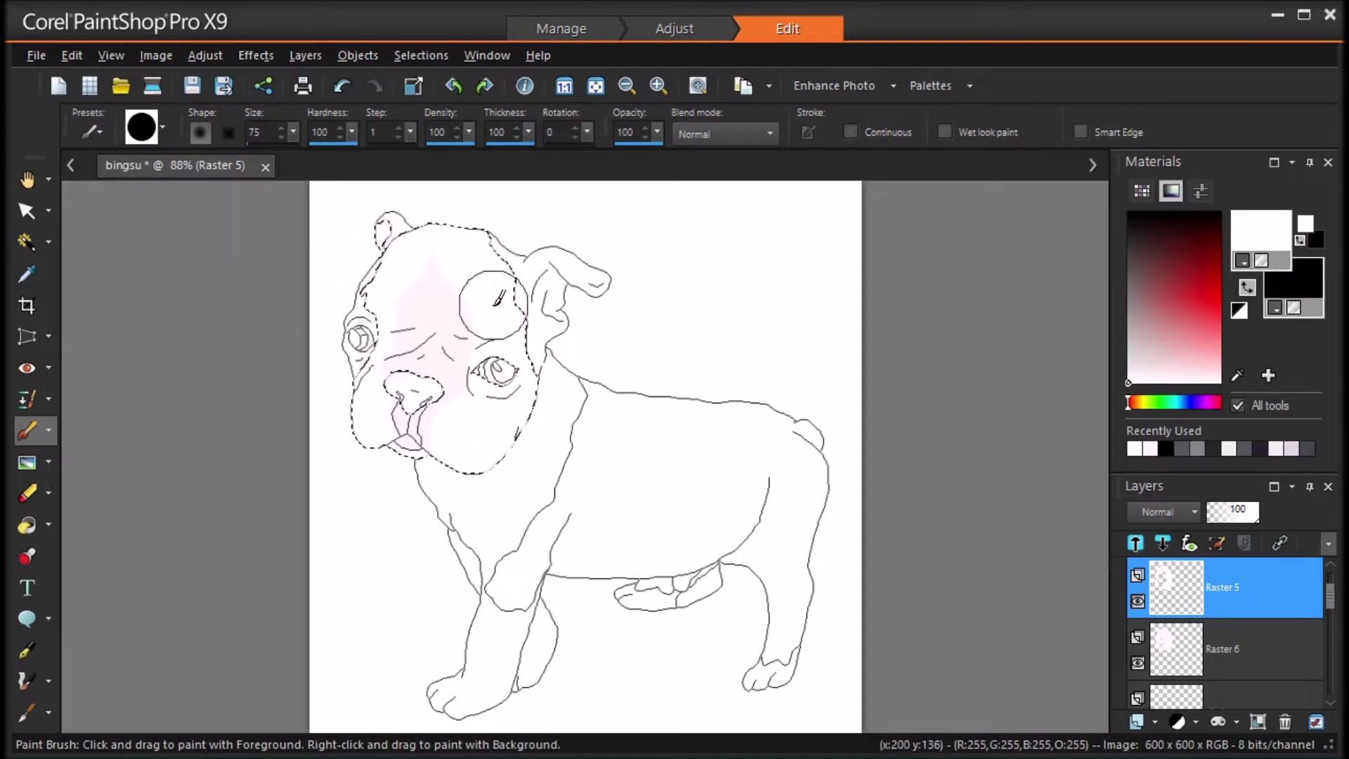
Step: Soften the pink shading on layer Raster 5 with a blur adjustment
left_click(204, 55)
left_click(642, 382)
left_click(1046, 475)
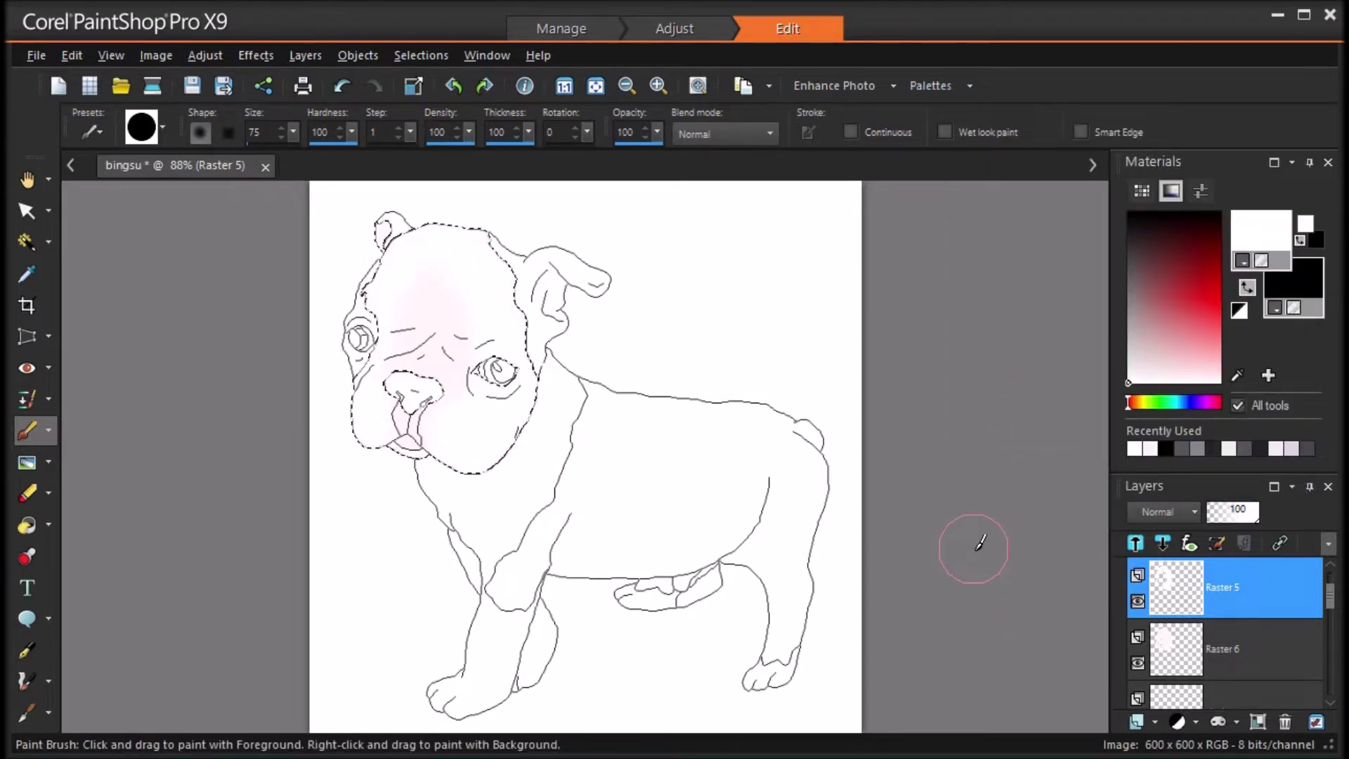
Step: Brush soft white over the face on Raster 7 at size 66 and hardness 9, and blend the layer as Overlay at 50 opacity
left_click_drag(293, 132, 284, 130)
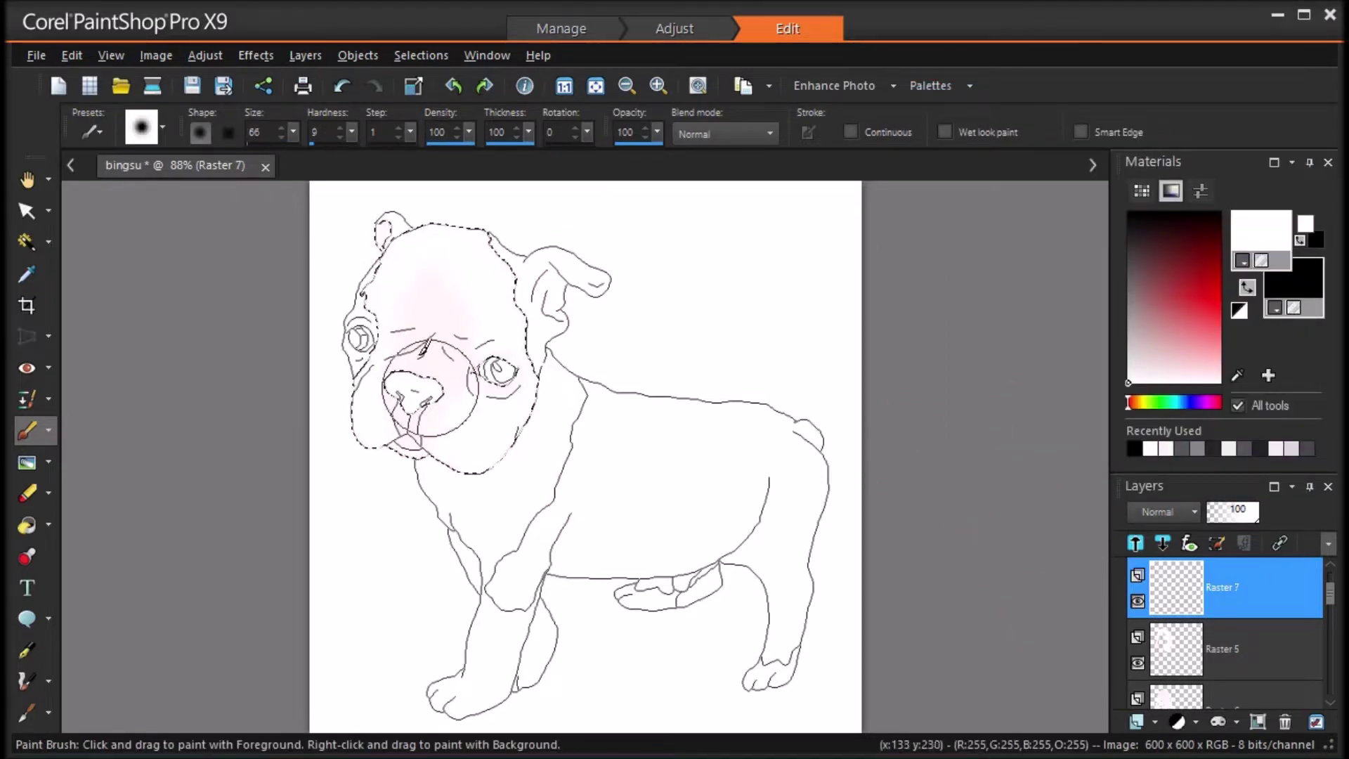
left_click_drag(422, 378, 402, 505)
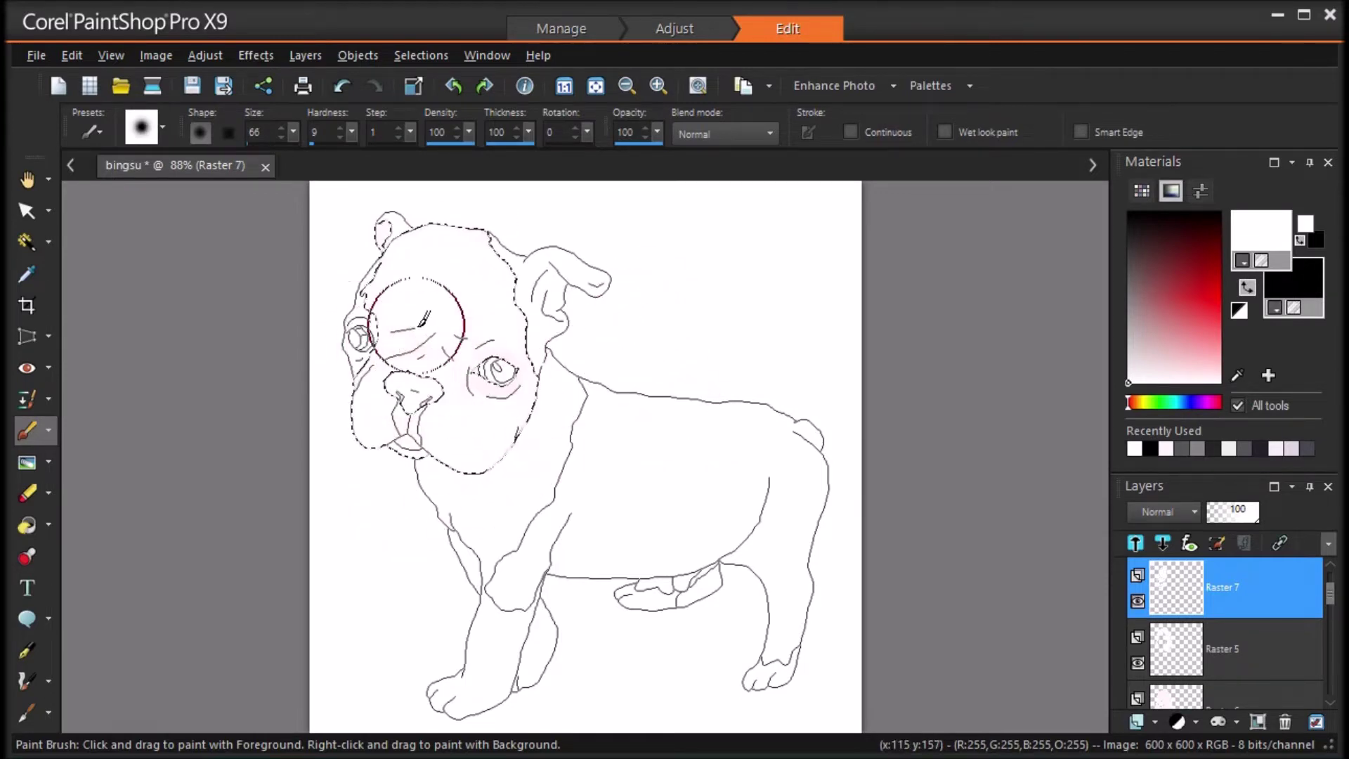
left_click(1228, 511)
left_click(1186, 512)
left_click(1258, 606)
left_click(1239, 516)
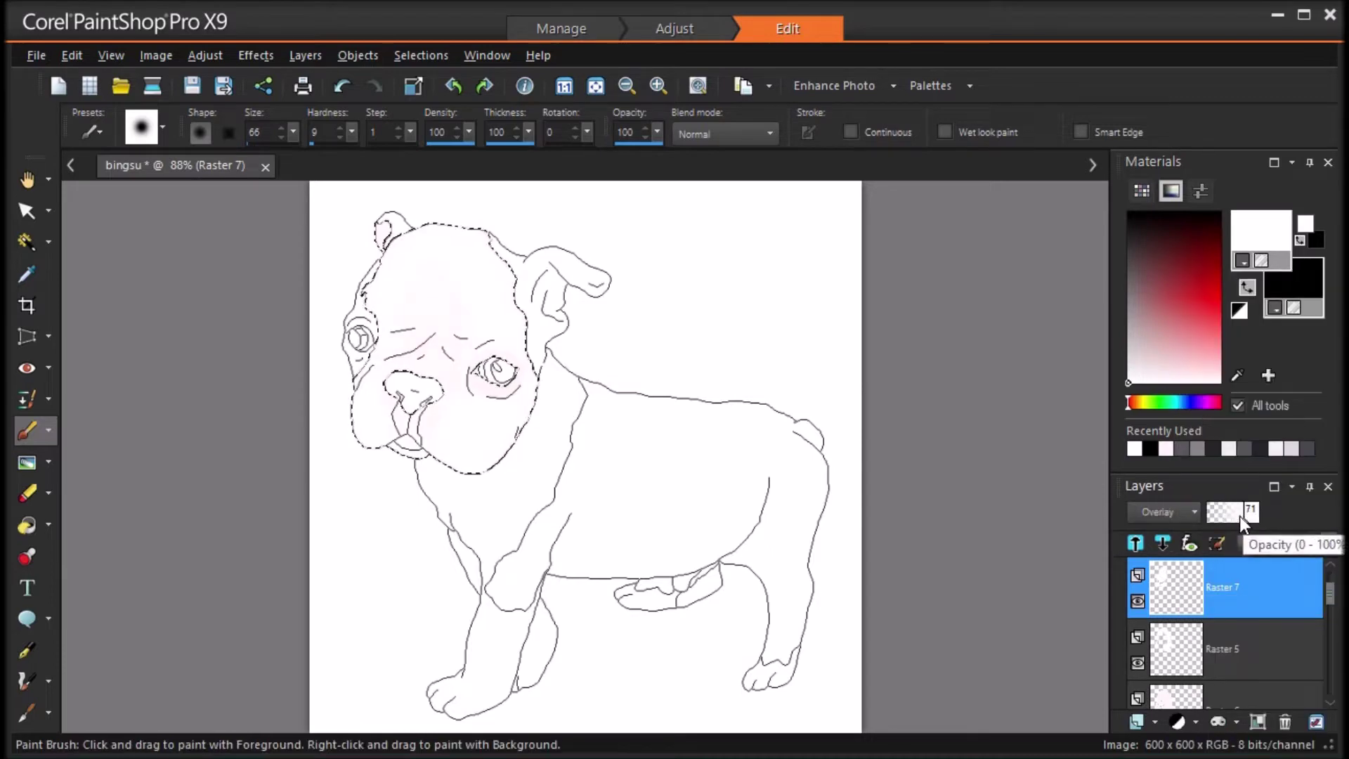
left_click(1232, 511)
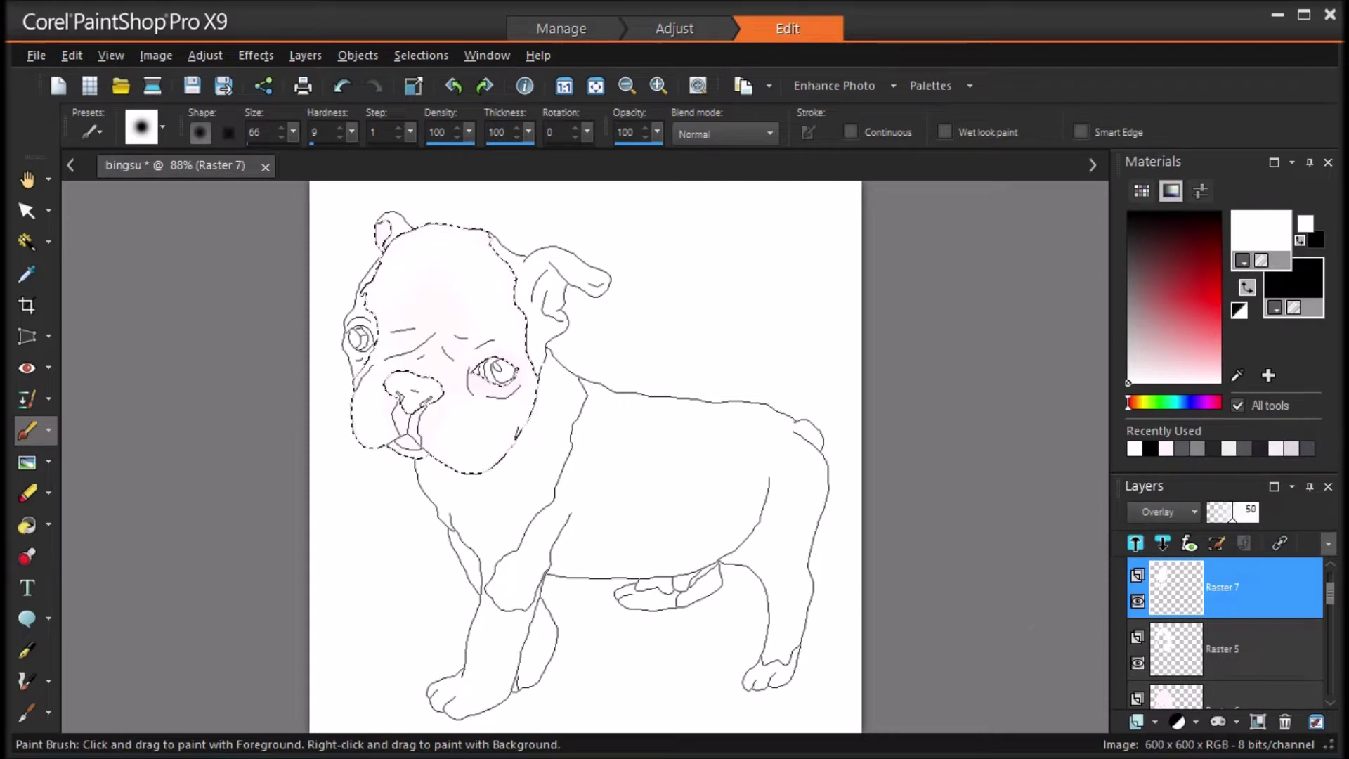
Step: Try out a series of other blend modes on layer Raster 7 to compare their effect on the face
left_click(1187, 510)
left_click(1248, 637)
left_click(1180, 517)
left_click(1226, 567)
left_click(1166, 507)
left_click(1216, 647)
left_click(1166, 517)
left_click(1229, 542)
left_click(1160, 507)
left_click(1217, 555)
left_click(1167, 511)
left_click(1219, 278)
left_click(1173, 510)
left_click(1218, 307)
left_click(1176, 510)
left_click(1270, 517)
left_click(1152, 513)
left_click(1243, 358)
left_click(1162, 517)
left_click(1216, 653)
left_click(1187, 511)
left_click(1208, 558)
left_click(1187, 512)
left_click(1223, 608)
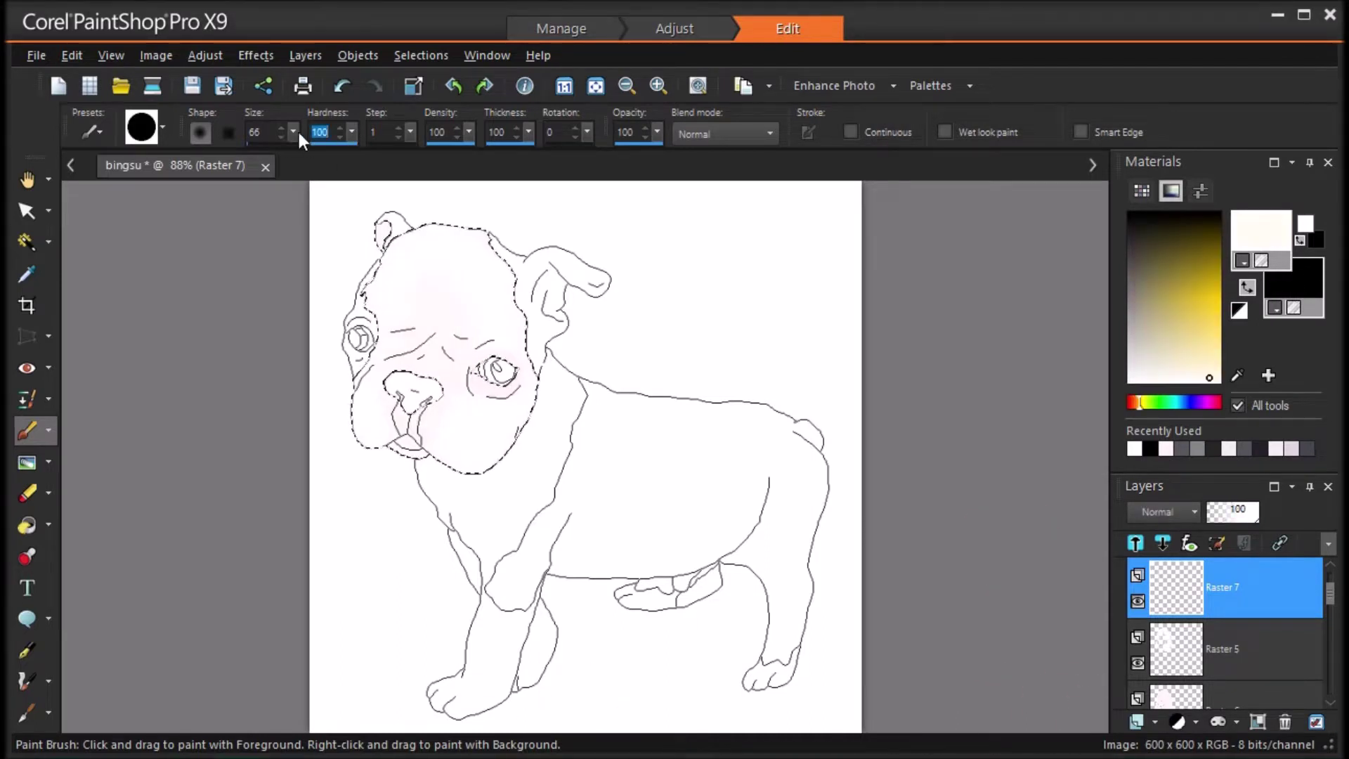
Step: Shade along the brow wrinkles, around the larger eye and beside the cheek fold in pale peach with a size 5 brush on Raster 7
left_click(283, 133)
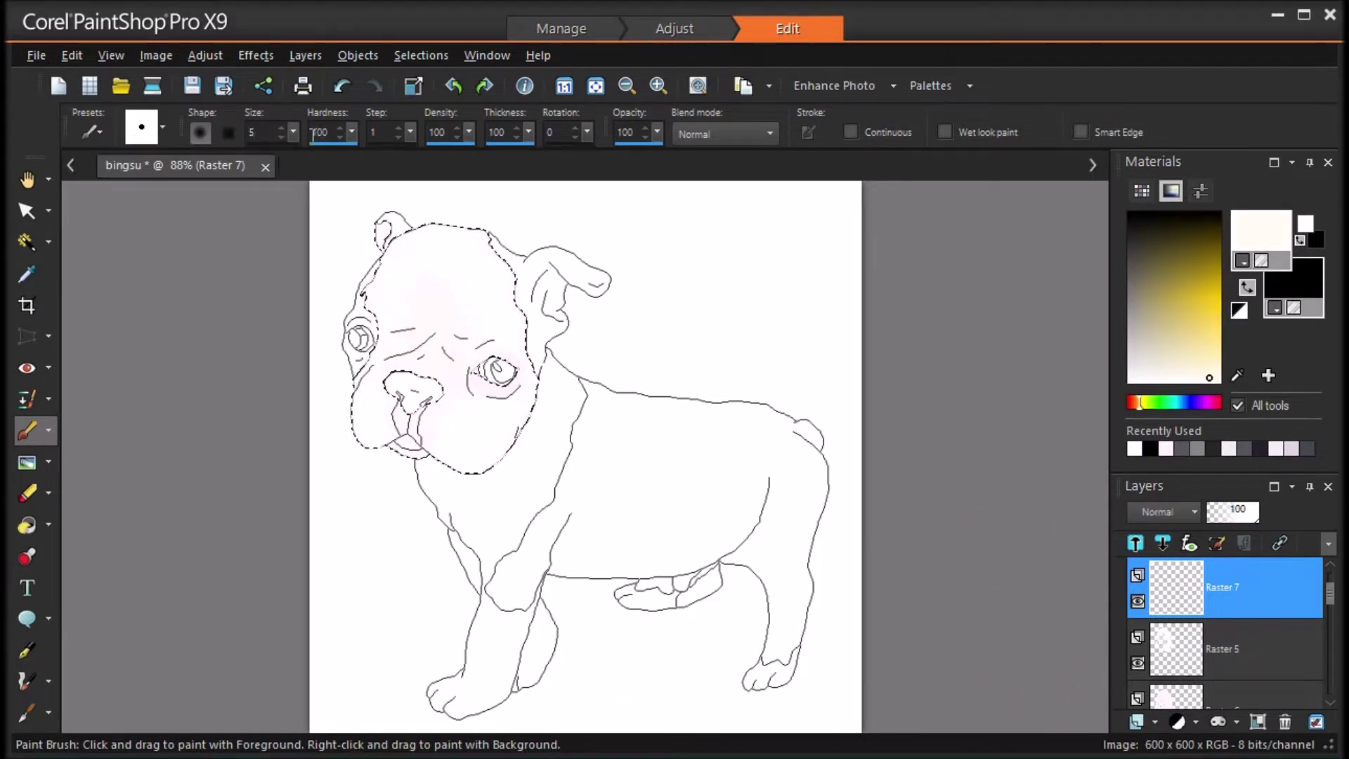
left_click(1137, 403)
left_click(1214, 374)
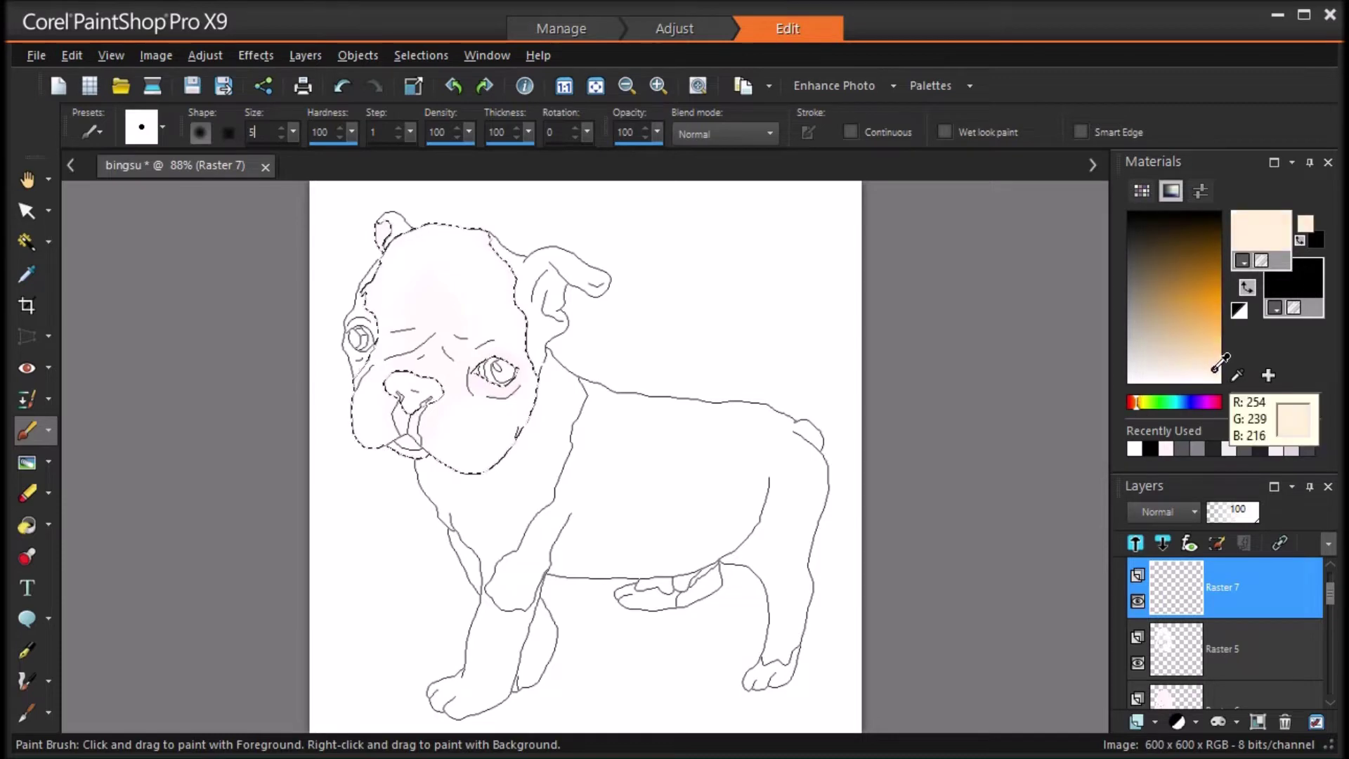
left_click(1138, 601)
left_click_drag(383, 360, 400, 350)
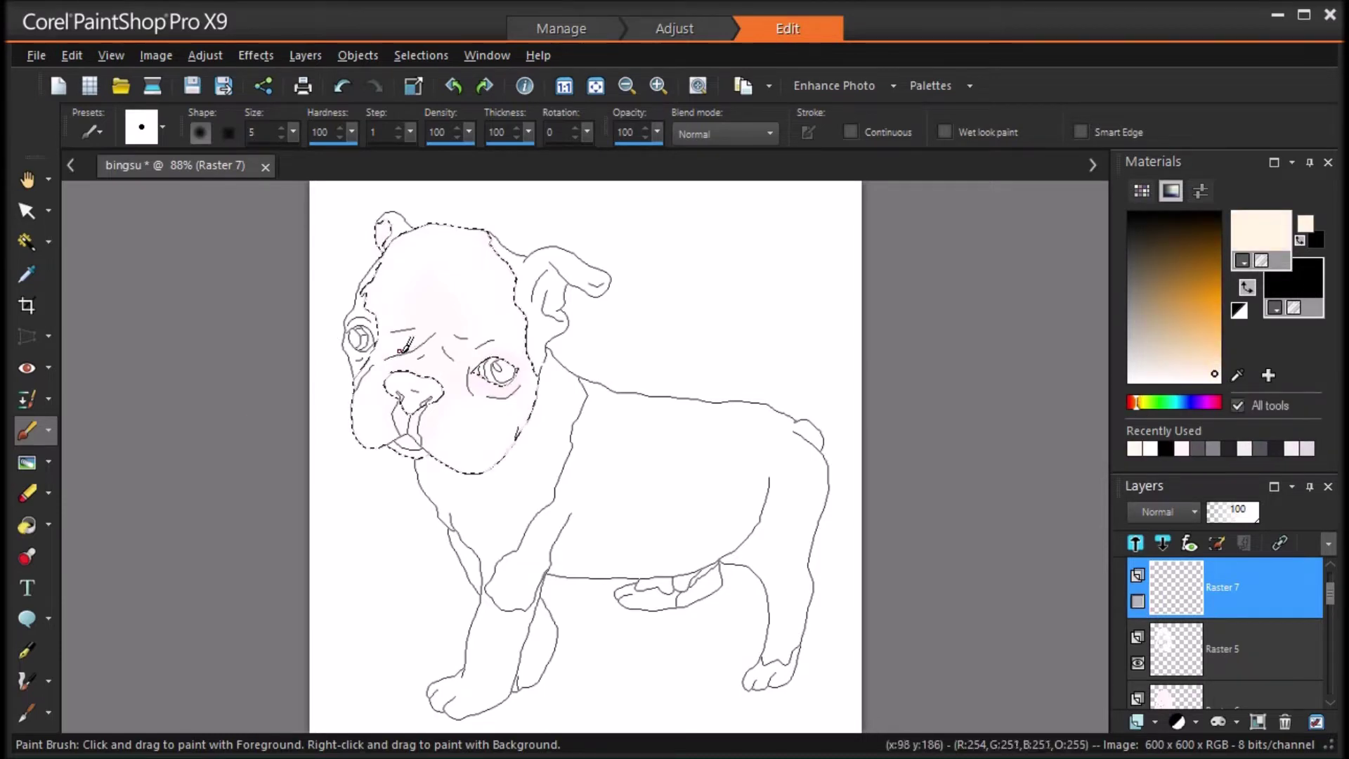
scroll(434, 329, "up", 3)
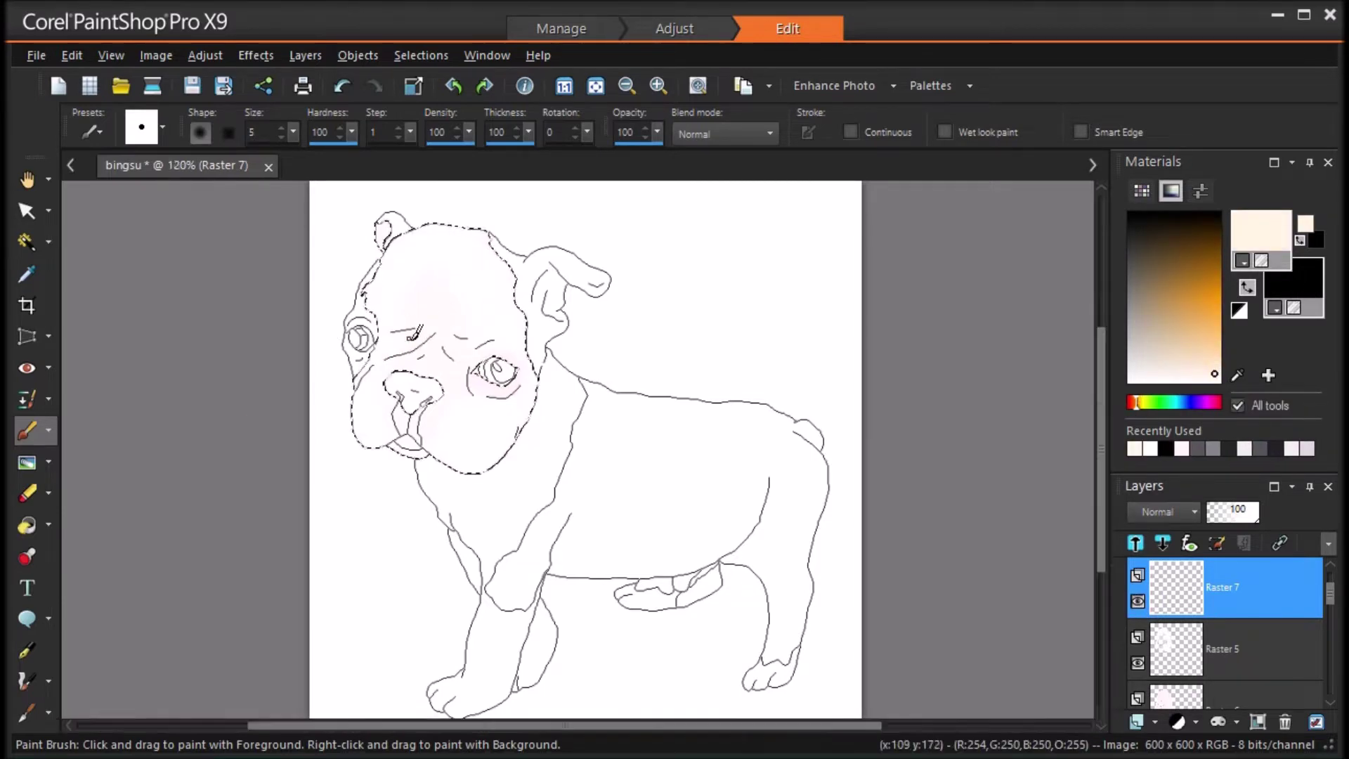
left_click_drag(547, 403, 558, 463)
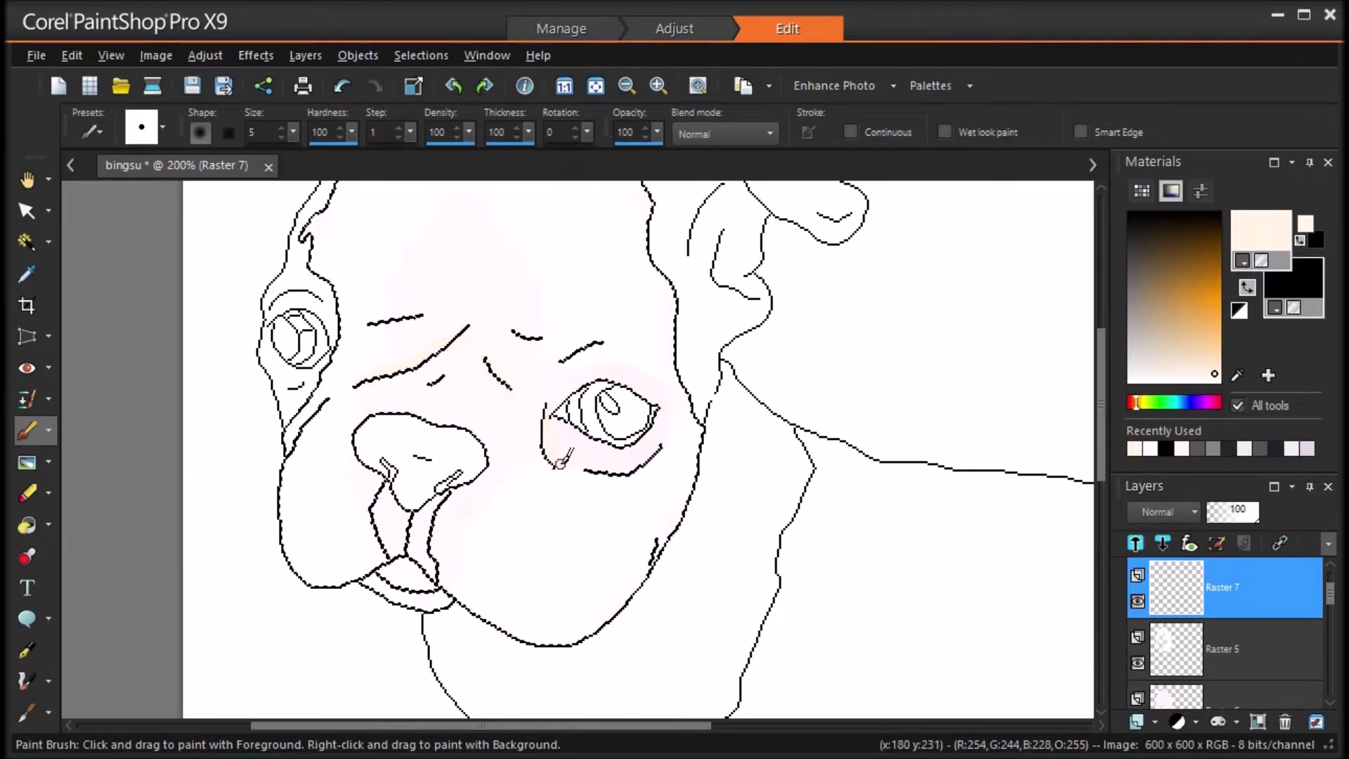
left_click_drag(562, 362, 598, 344)
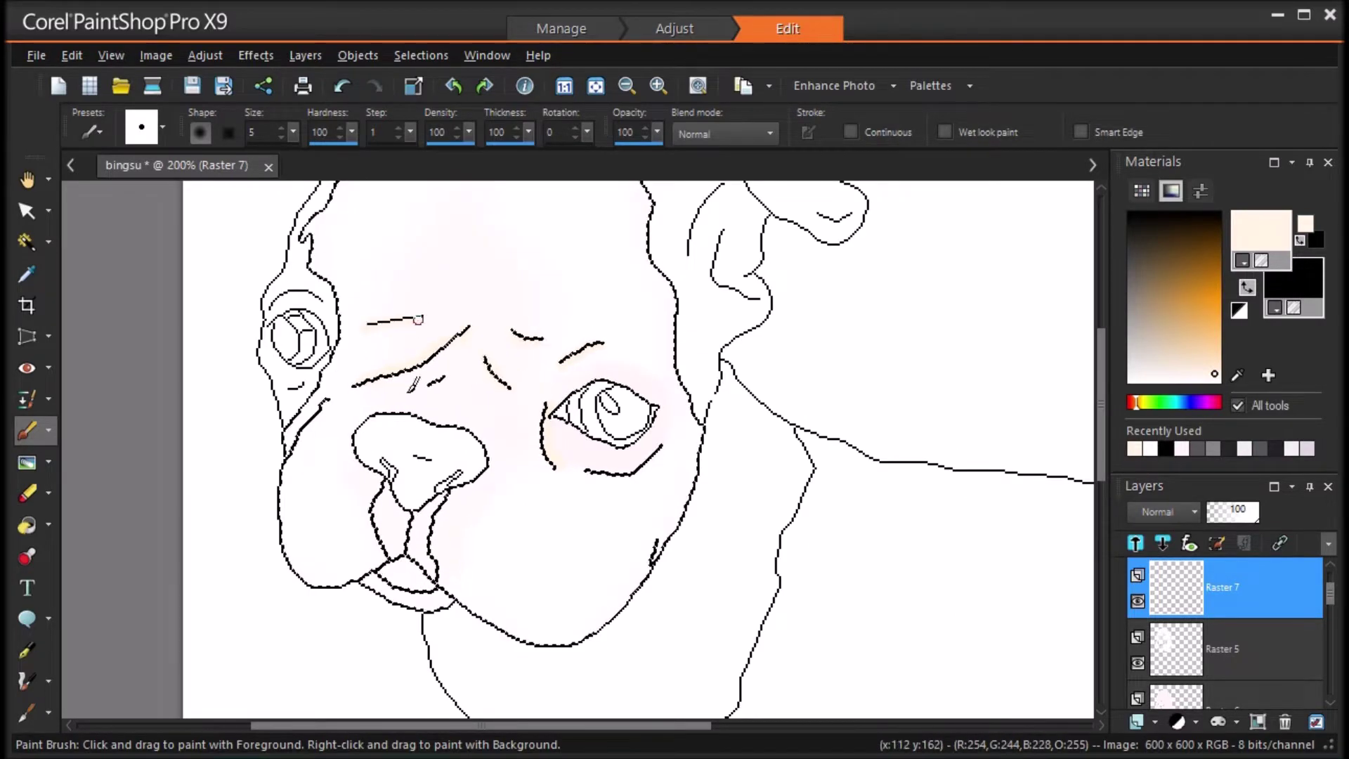
left_click_drag(297, 443, 312, 411)
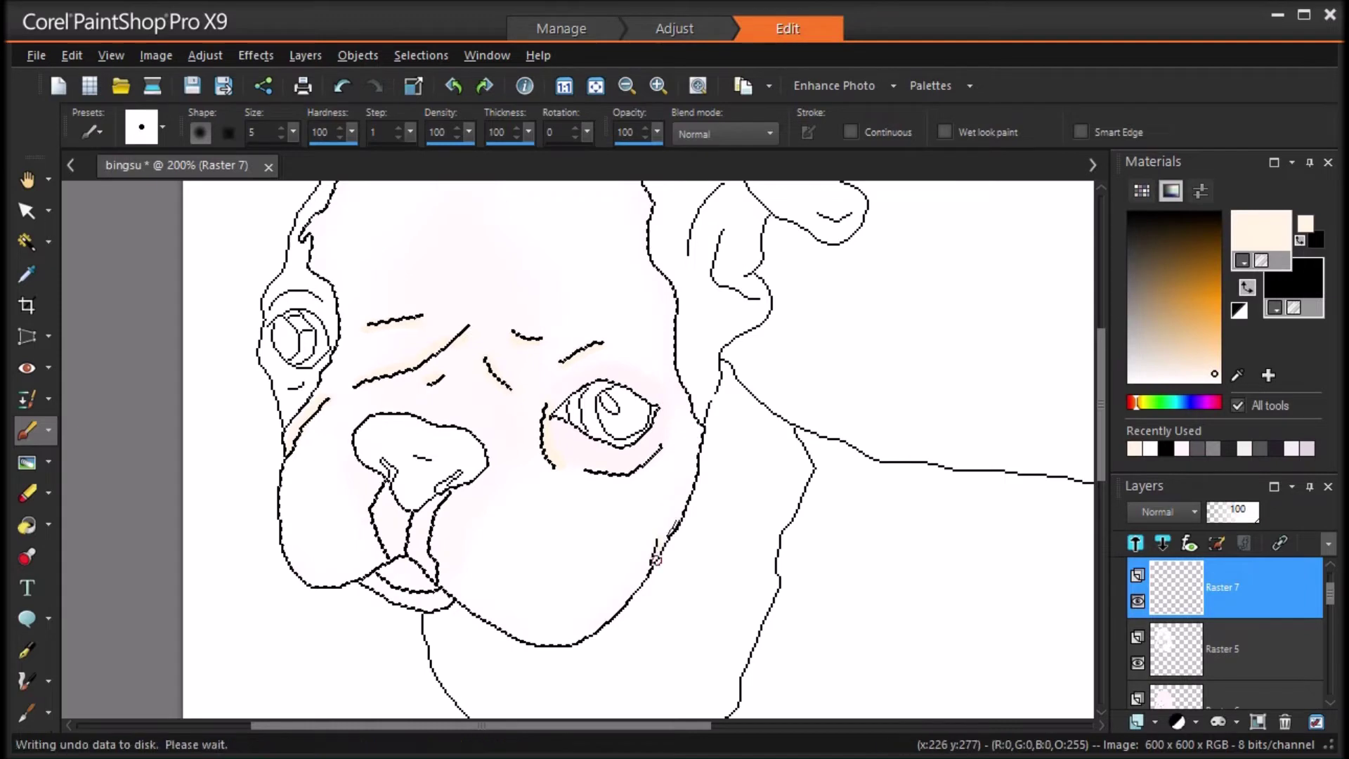
Step: Undo the last strokes and shade around the nose and the mouth creases in the same pale peach
key("ctrl+z")
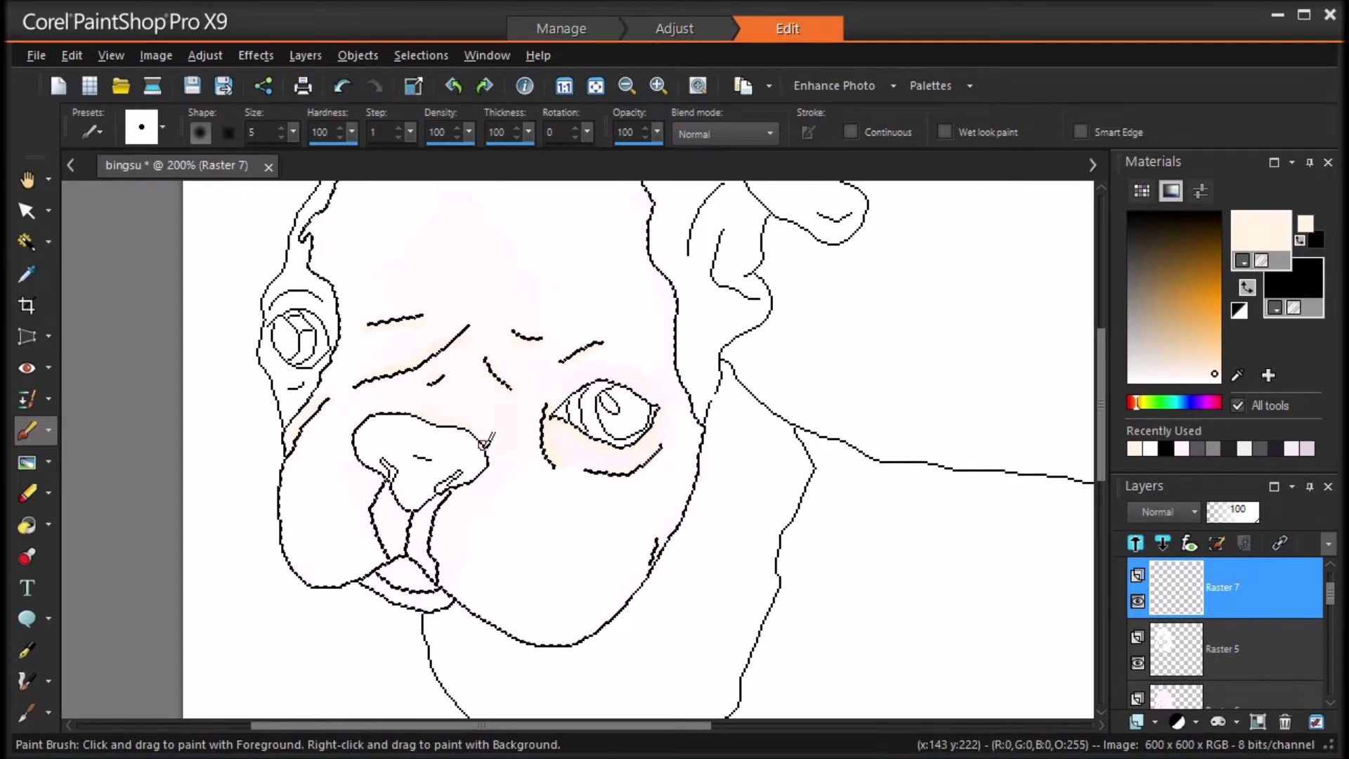
left_click(343, 85)
left_click_drag(481, 475, 490, 466)
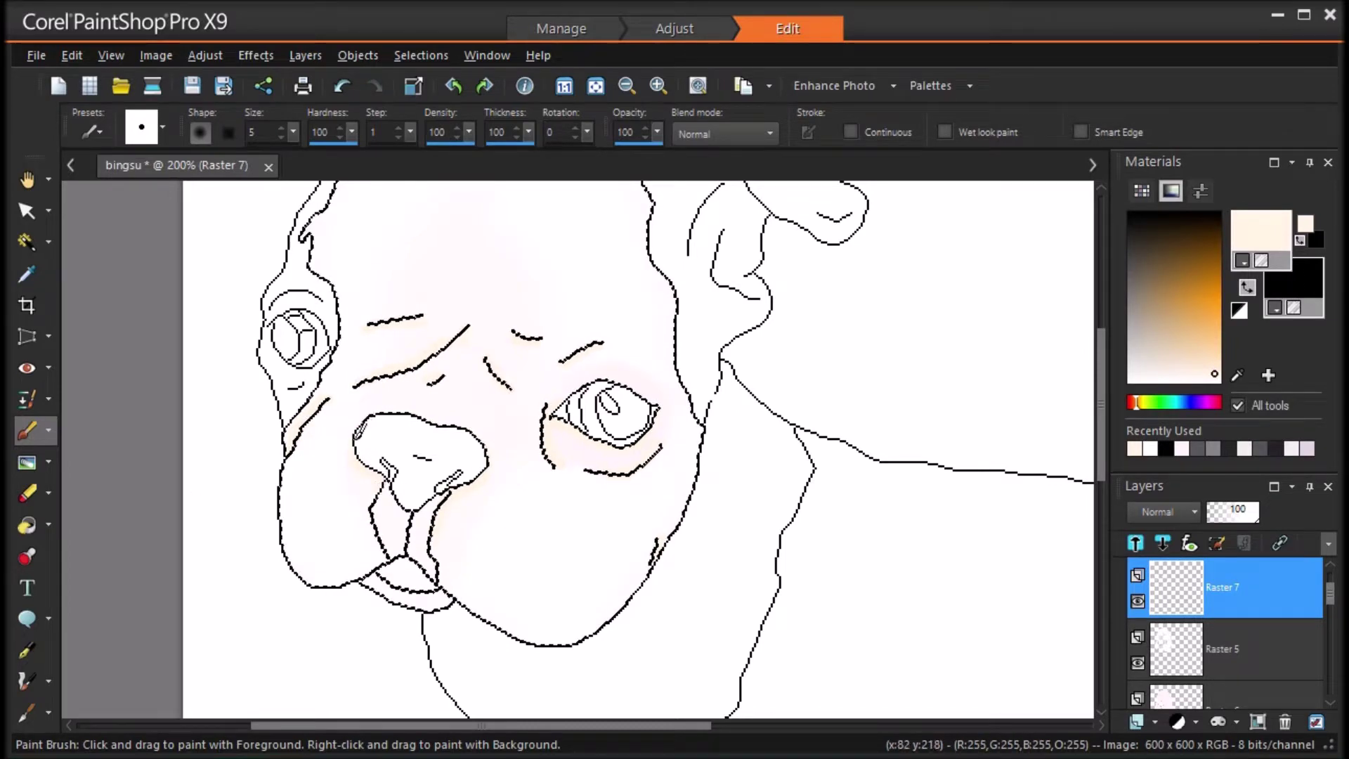
mouse_move(376, 522)
left_mouse_down()
mouse_move(434, 518)
mouse_move(439, 587)
mouse_move(399, 560)
left_mouse_up()
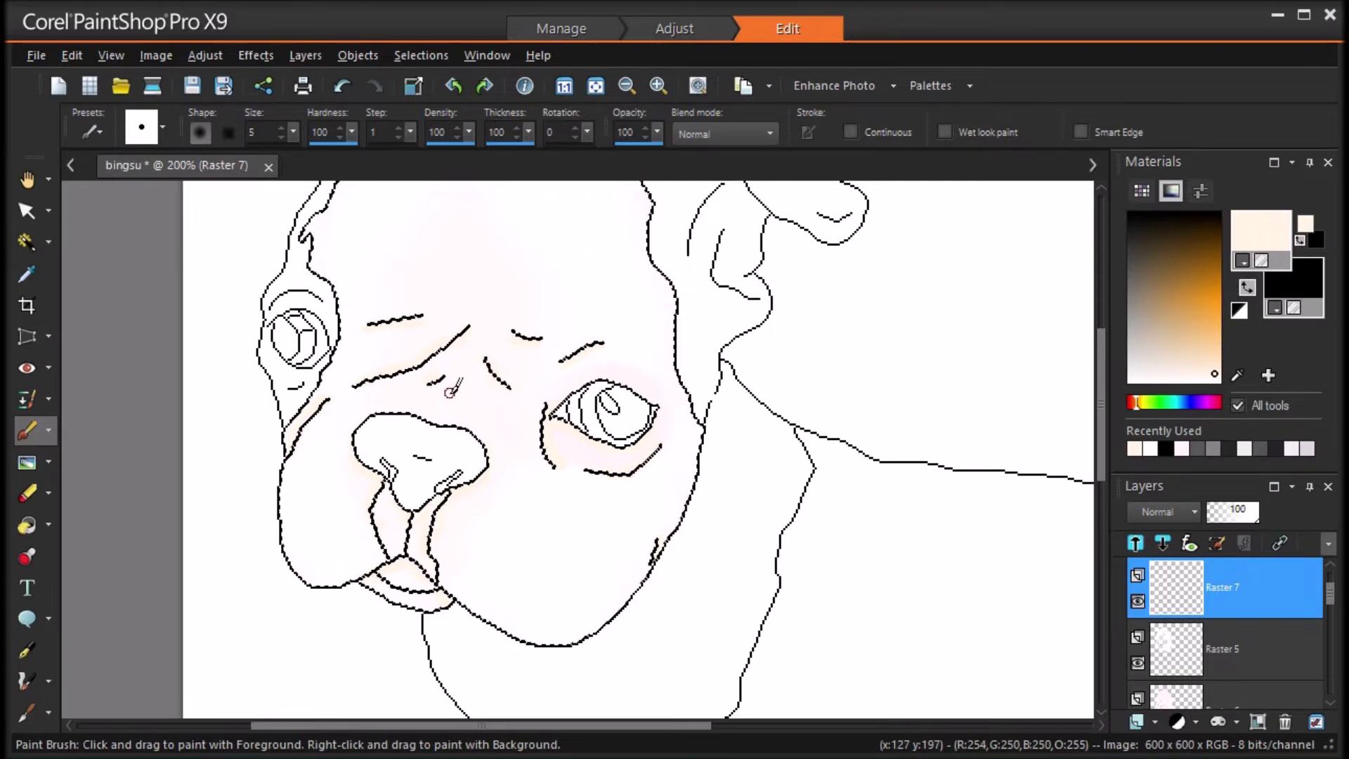
Step: Blur the peach shading on Raster 7 with the Average filter at an aperture of 7
left_click(205, 55)
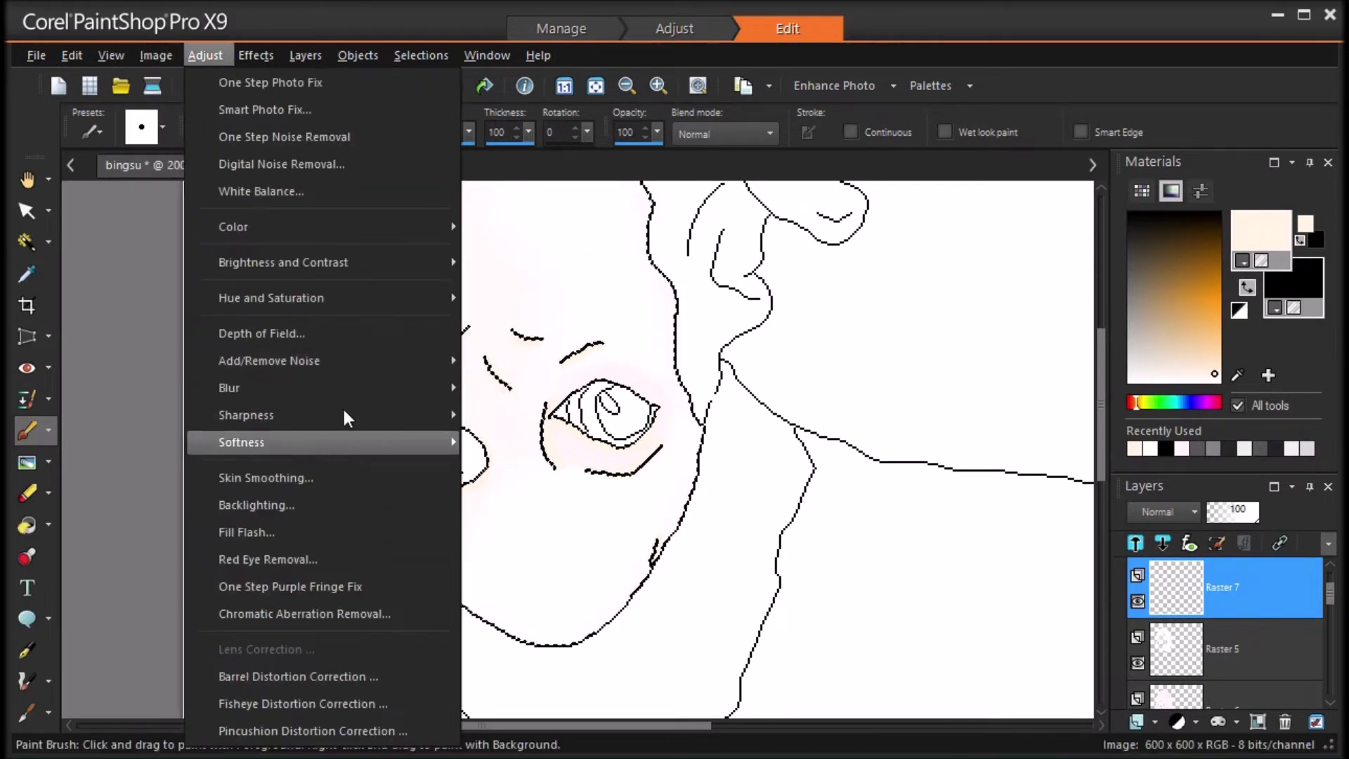
mouse_move(344, 386)
left_click(603, 404)
type("5")
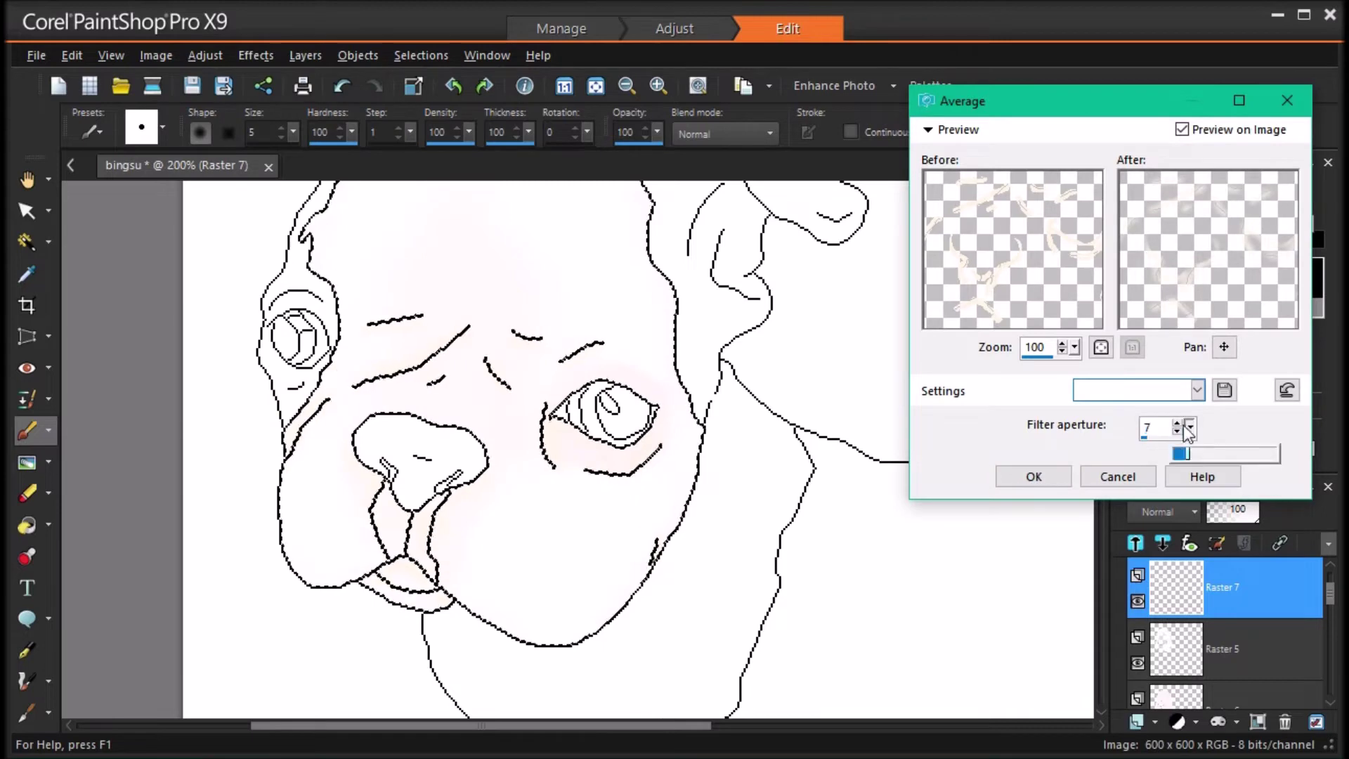
left_click(1033, 477)
Step: Fill the selected neck, chest and front legs with pale peach using a size 38 hard brush
left_click(596, 85)
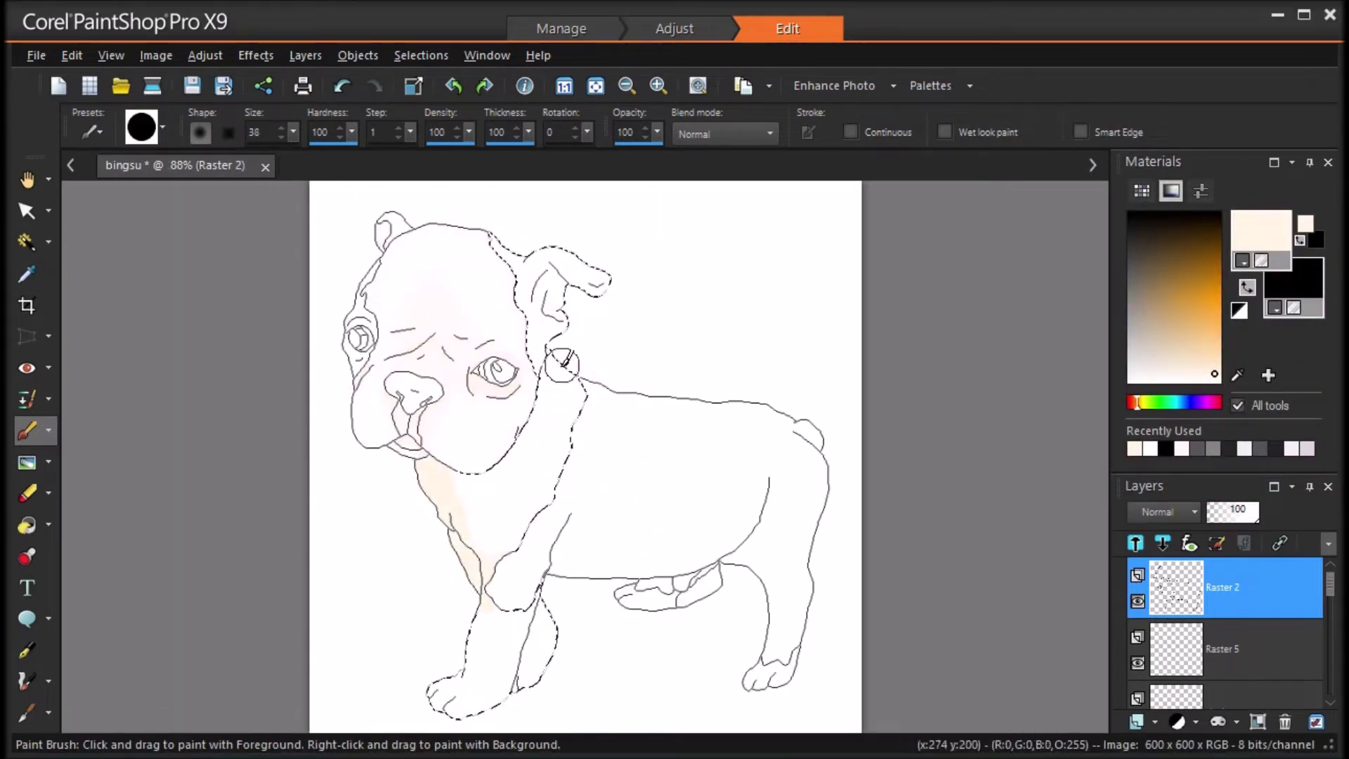
left_click_drag(542, 425, 492, 506)
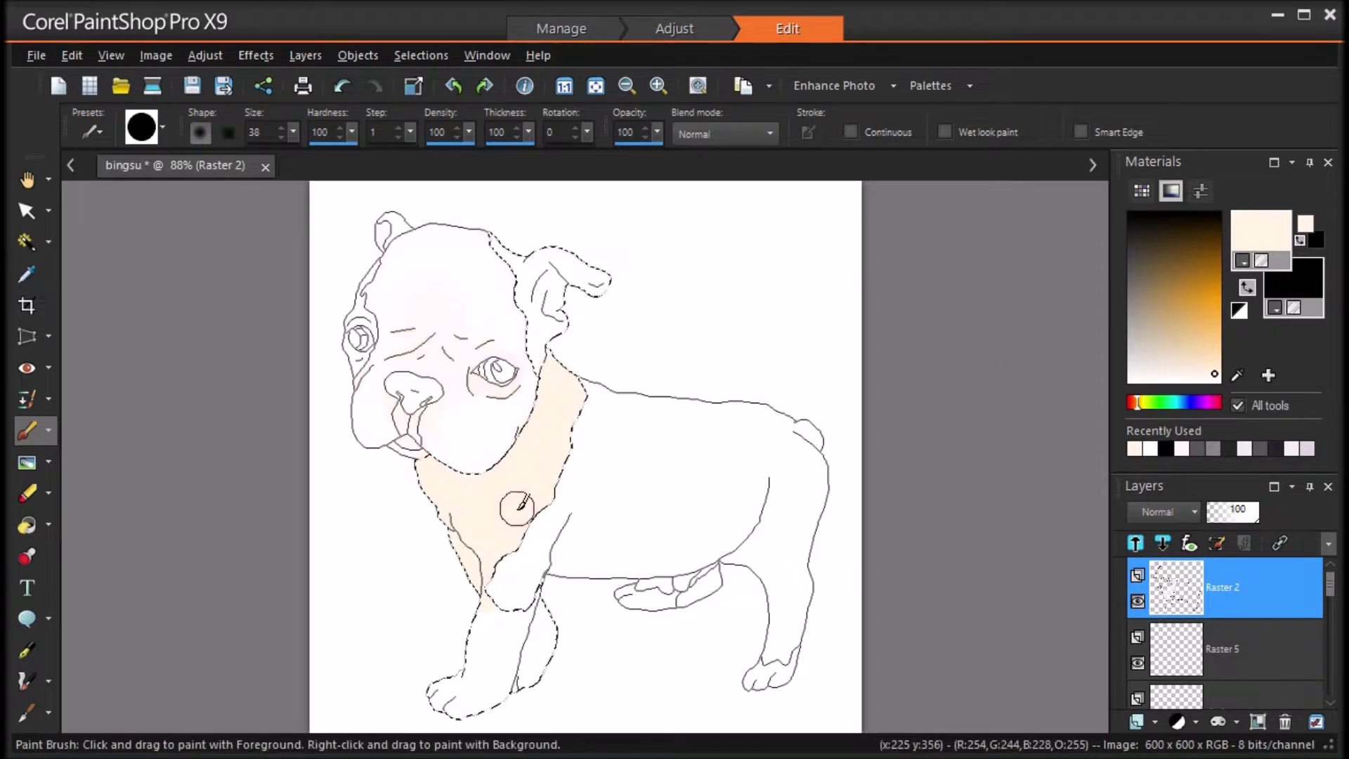
left_click_drag(465, 710, 533, 625)
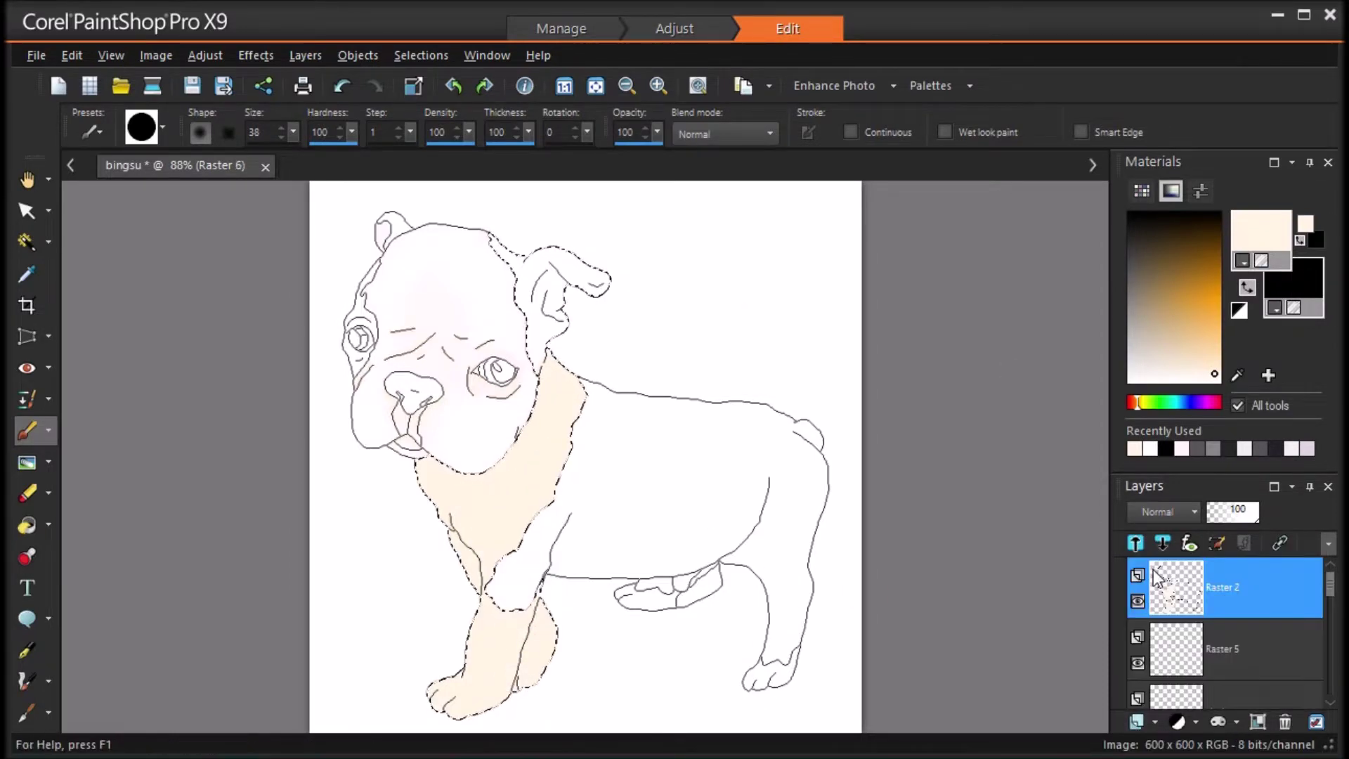
Step: Add raster layer Raster 6 and paint the selected neck, chest and front legs white on it
left_click(1136, 721)
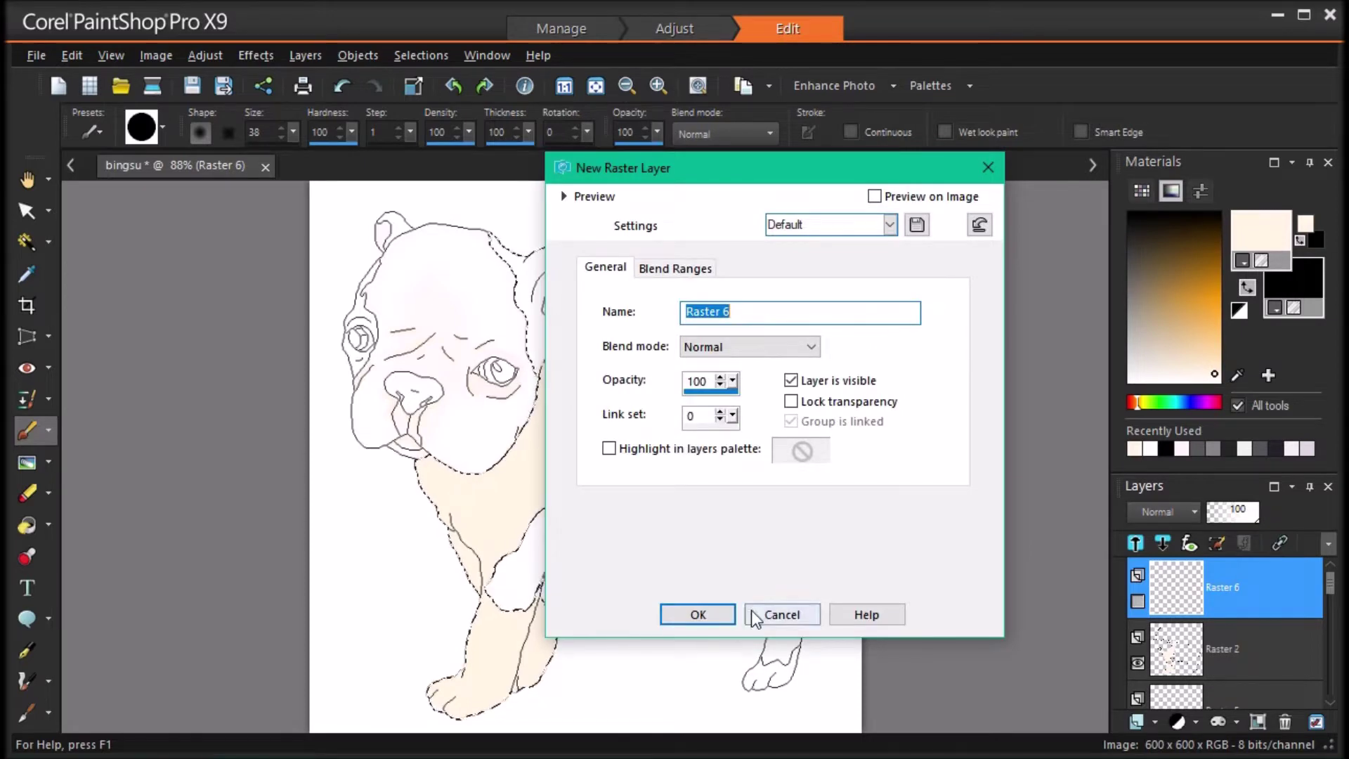
left_click(784, 613)
left_click(1150, 450)
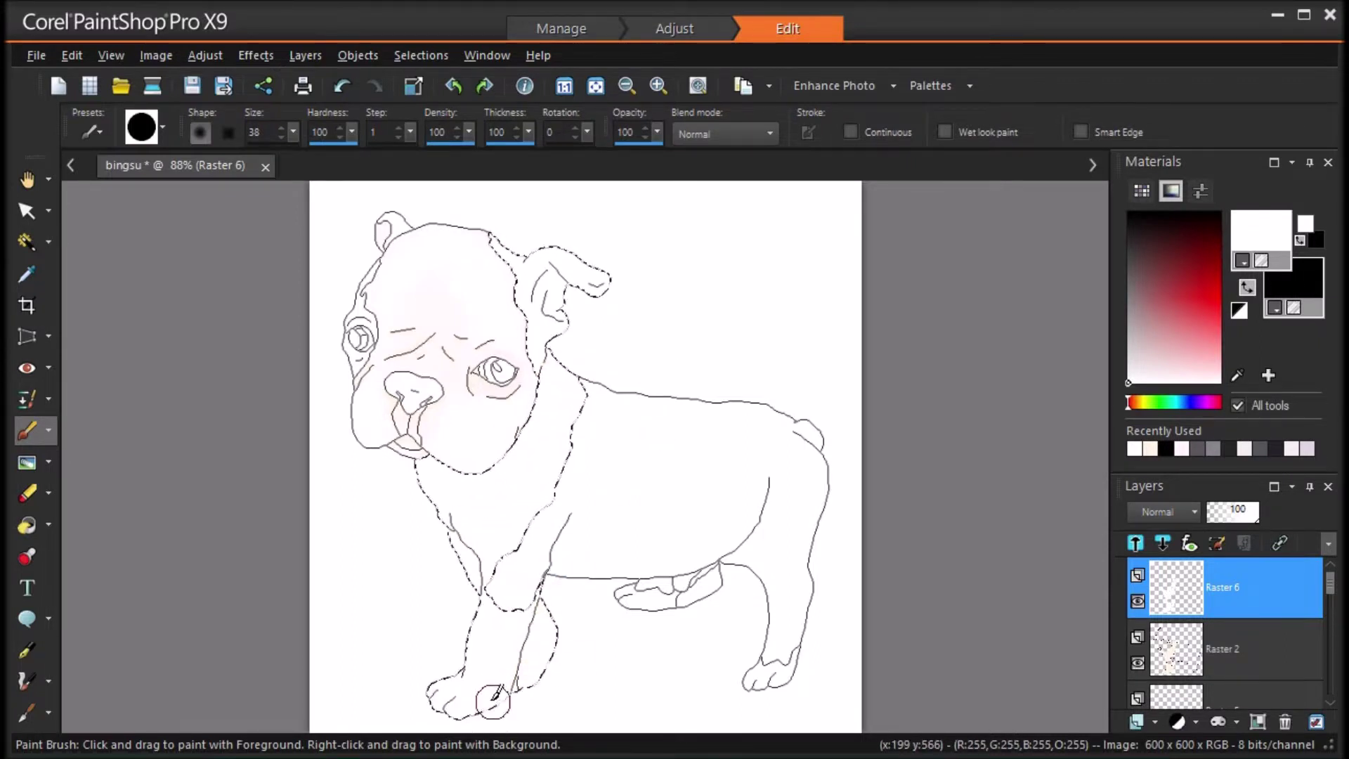
Step: Add raster layer Raster 7 and paint grey-brown shadows under the head, along the chest edge and on the front legs
left_click(1136, 721)
left_click(1150, 447)
left_click(1140, 303)
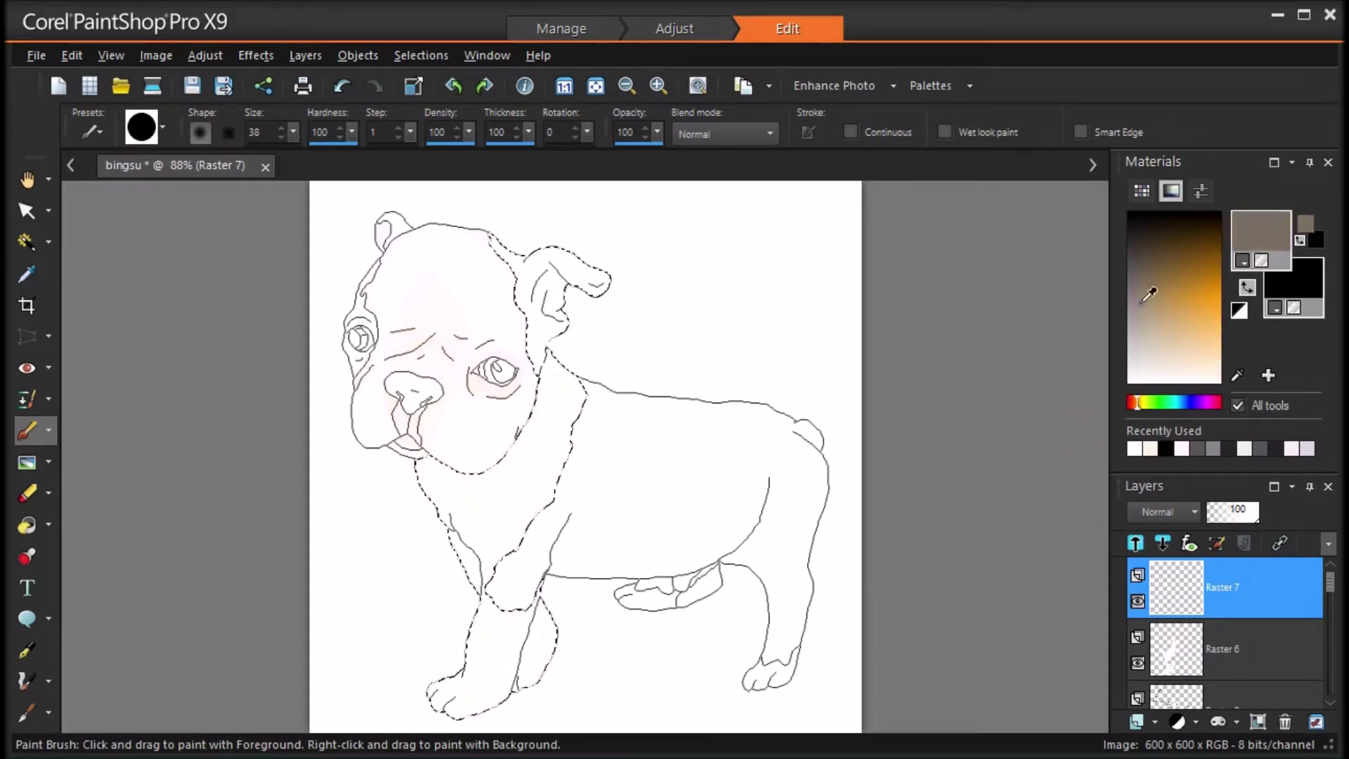
left_click_drag(427, 469, 467, 477)
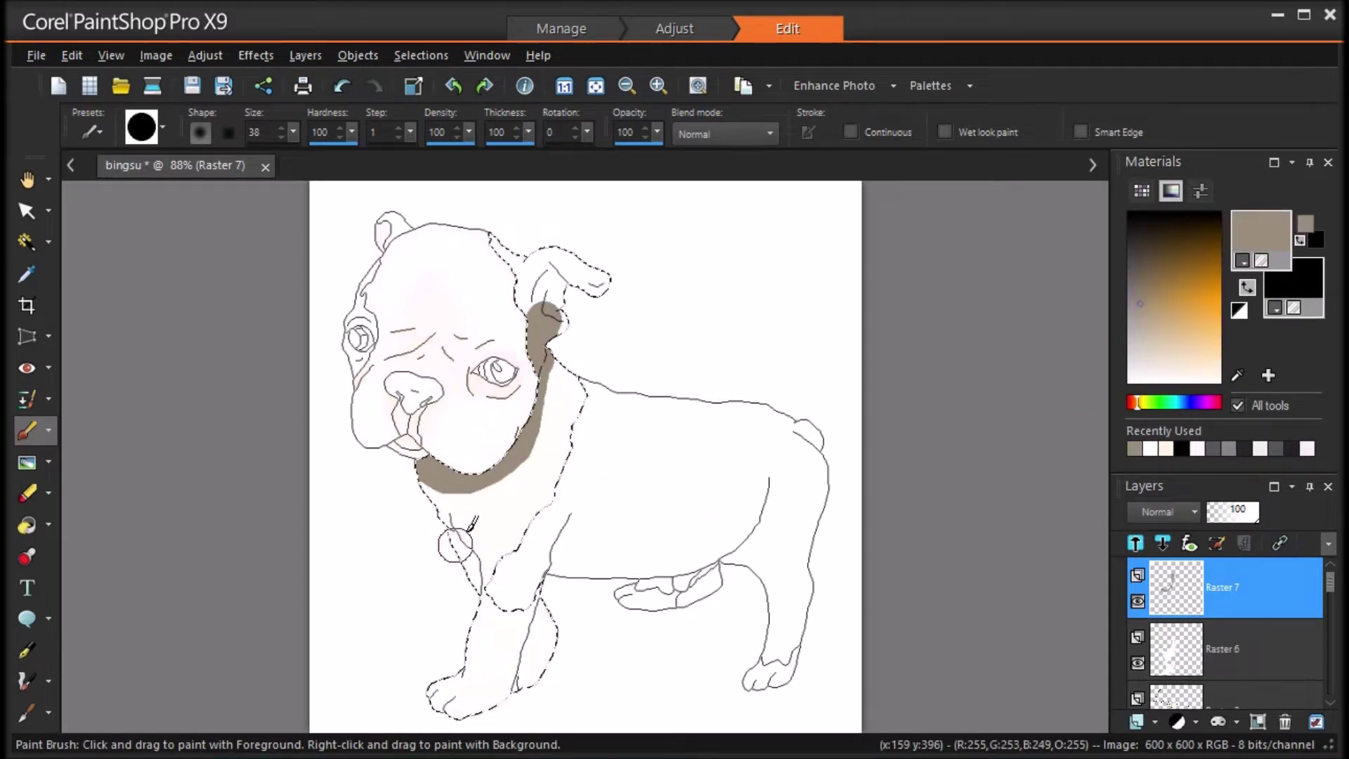
left_click_drag(459, 573, 462, 583)
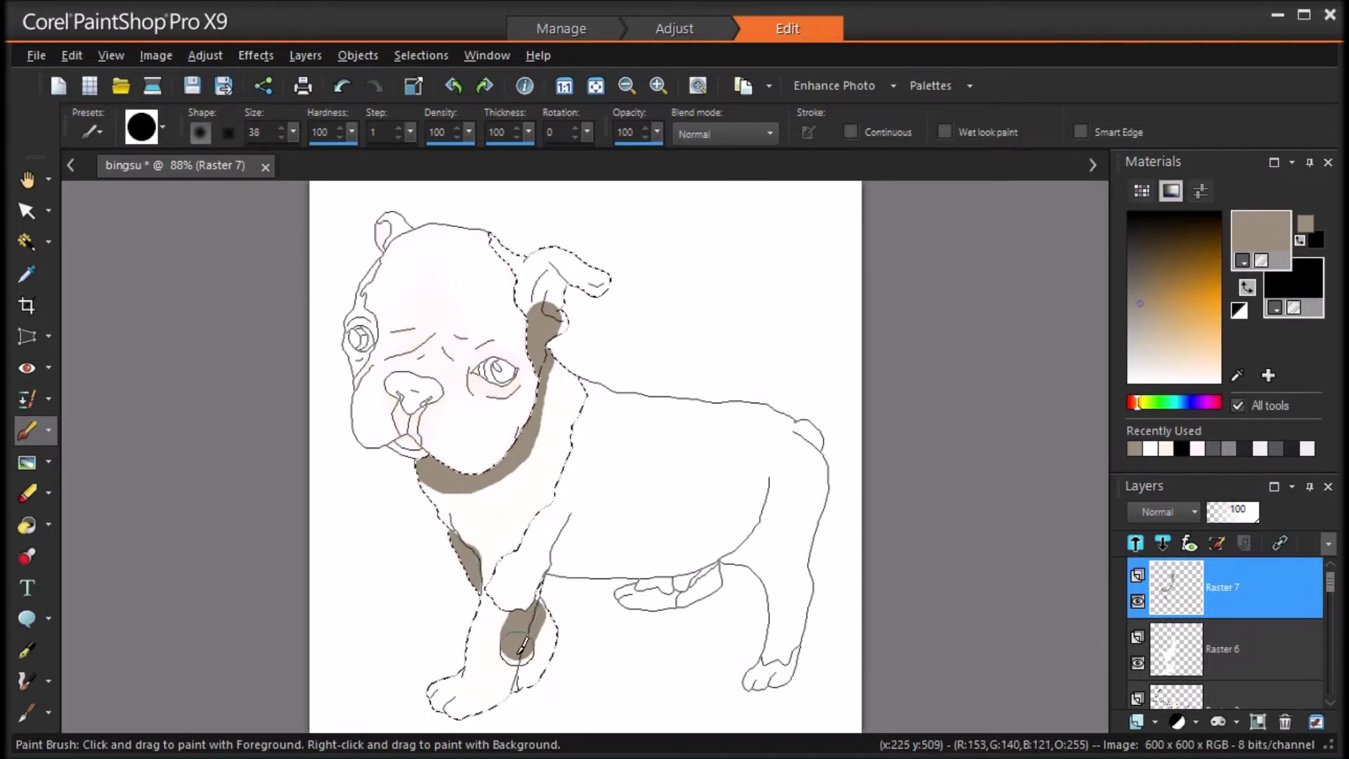
Step: Erase the excess grey-brown from the ear and front leg with a size 19 eraser, undoing the last stroke
left_click(26, 492)
left_click_drag(533, 329, 538, 345)
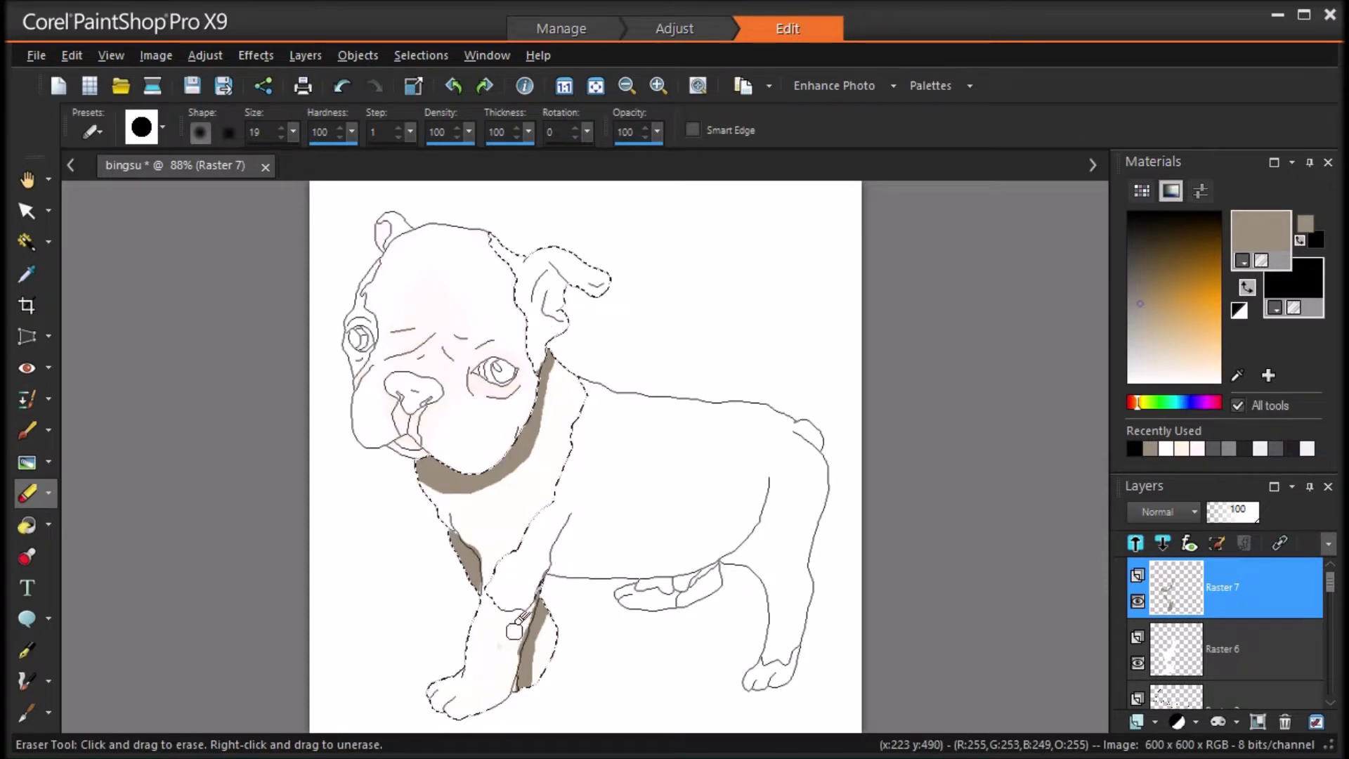
mouse_move(518, 689)
left_mouse_down()
mouse_move(556, 609)
mouse_move(516, 648)
left_mouse_up()
left_click(342, 85)
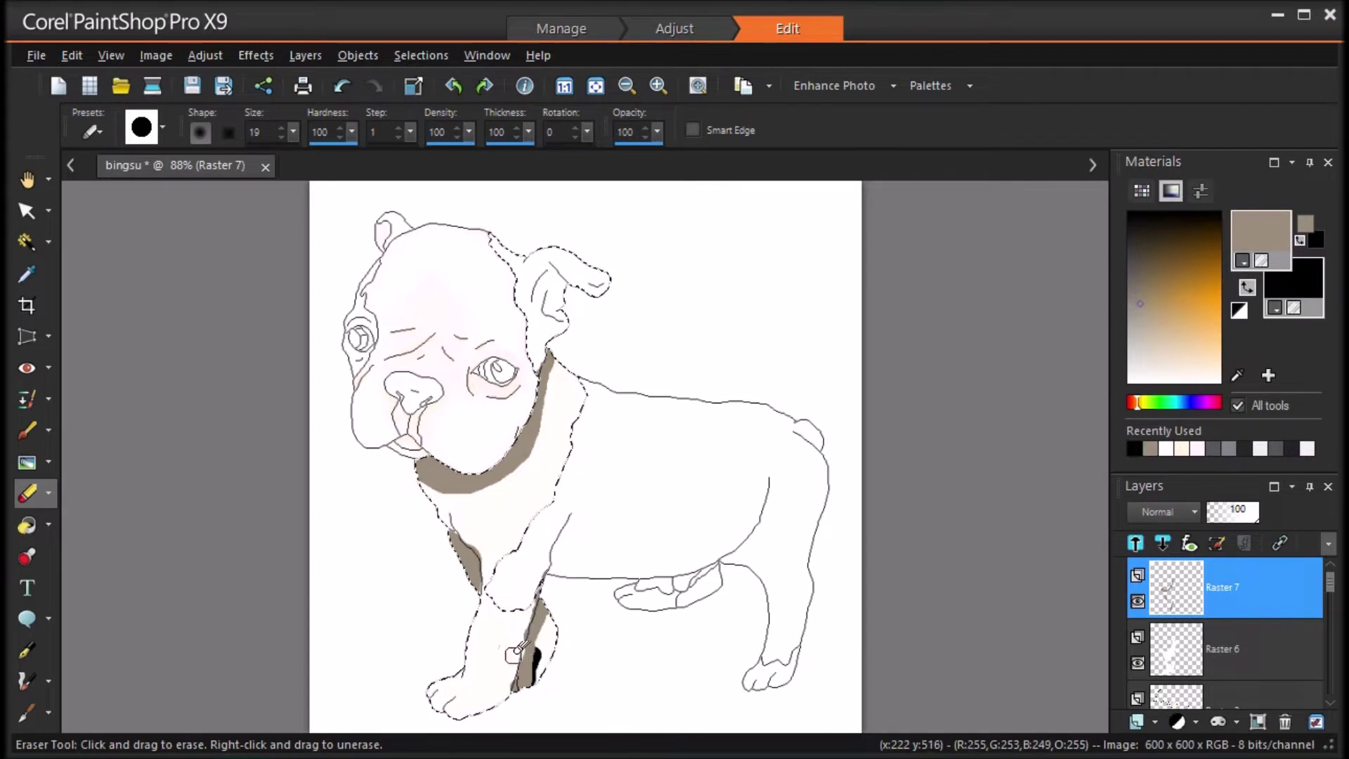
Step: Erase the excess shadow on the front leg and soften the grey-brown shadows on Raster 7 with an Average blur
left_click_drag(530, 687, 537, 712)
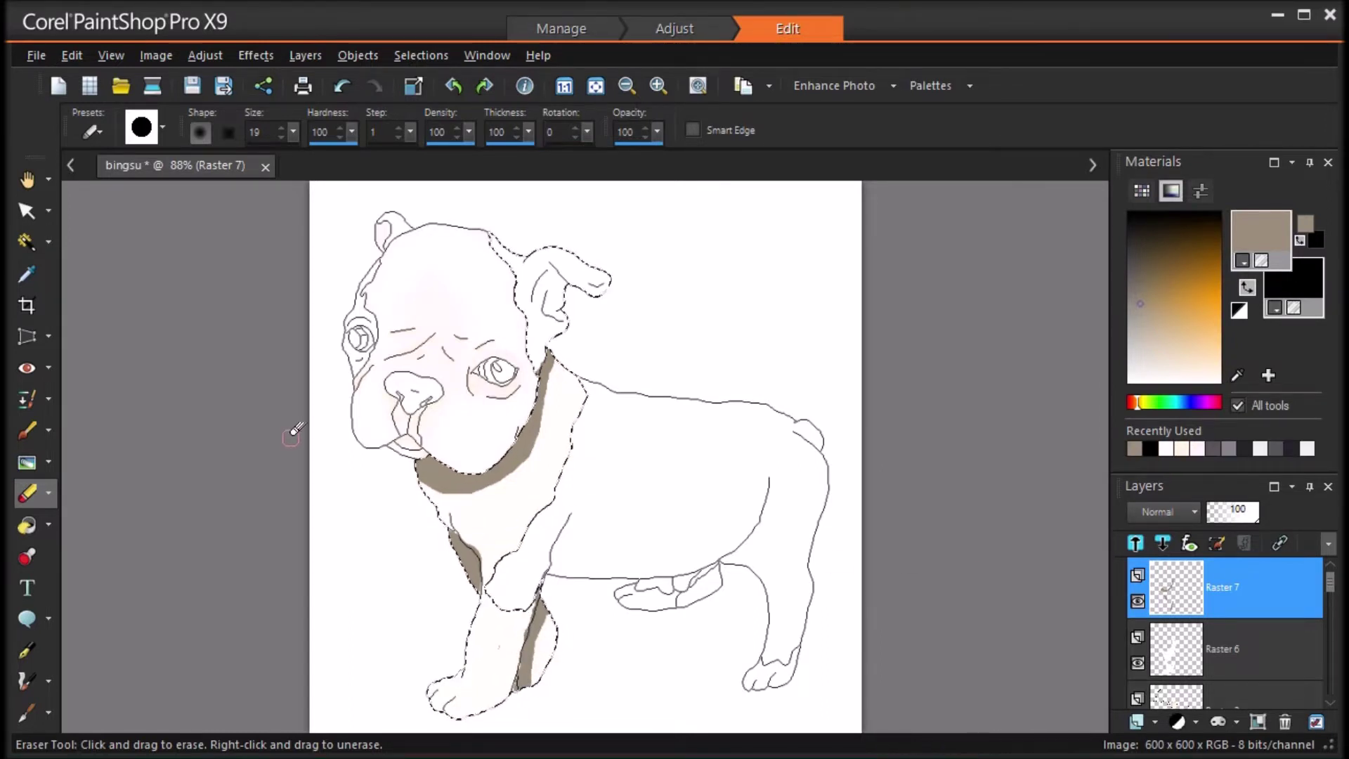
left_click(205, 55)
mouse_move(436, 387)
left_click(583, 388)
mouse_move(1190, 427)
left_mouse_down()
mouse_move(1265, 442)
mouse_move(1200, 432)
left_mouse_up()
left_click(1033, 477)
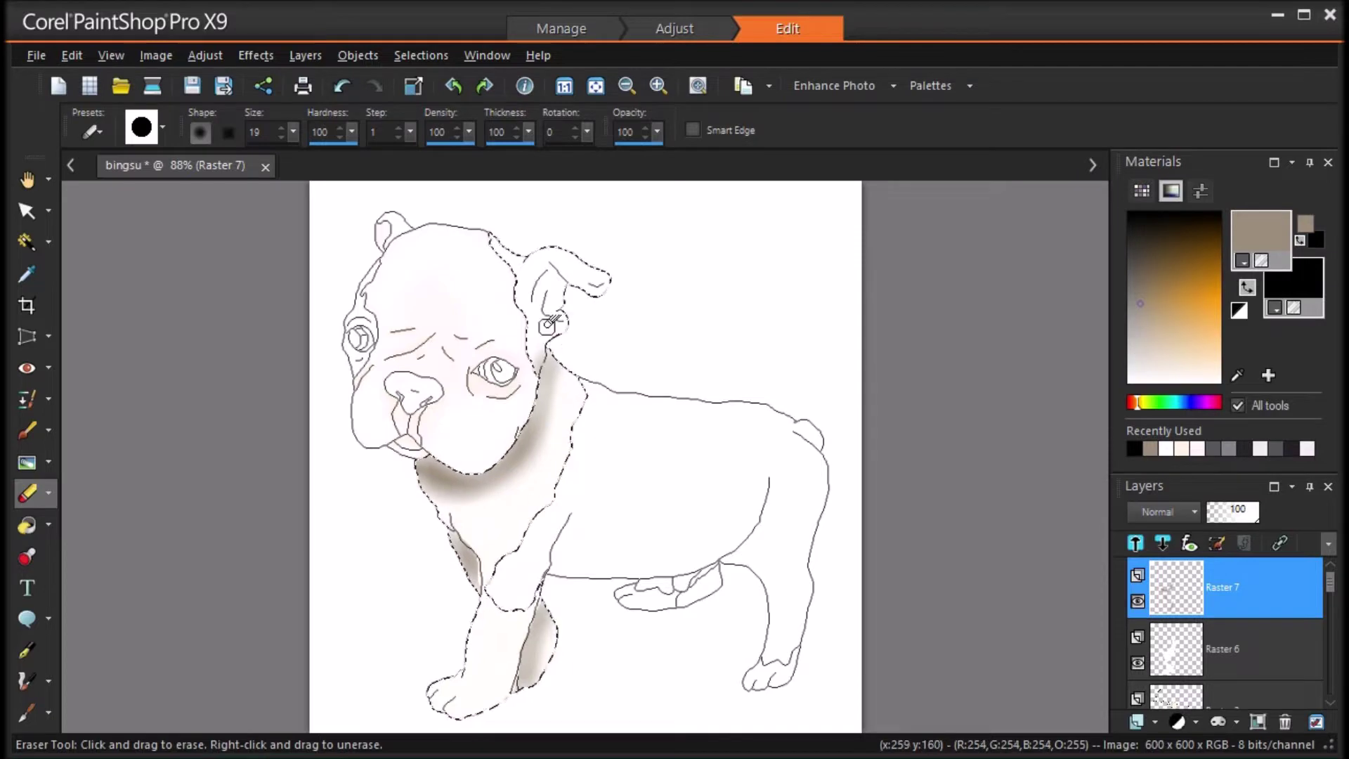
left_click(342, 86)
Step: Try several blend modes on the blurred shadow layer, including Dodge and Hue, and adjust its opacity
left_click(1187, 512)
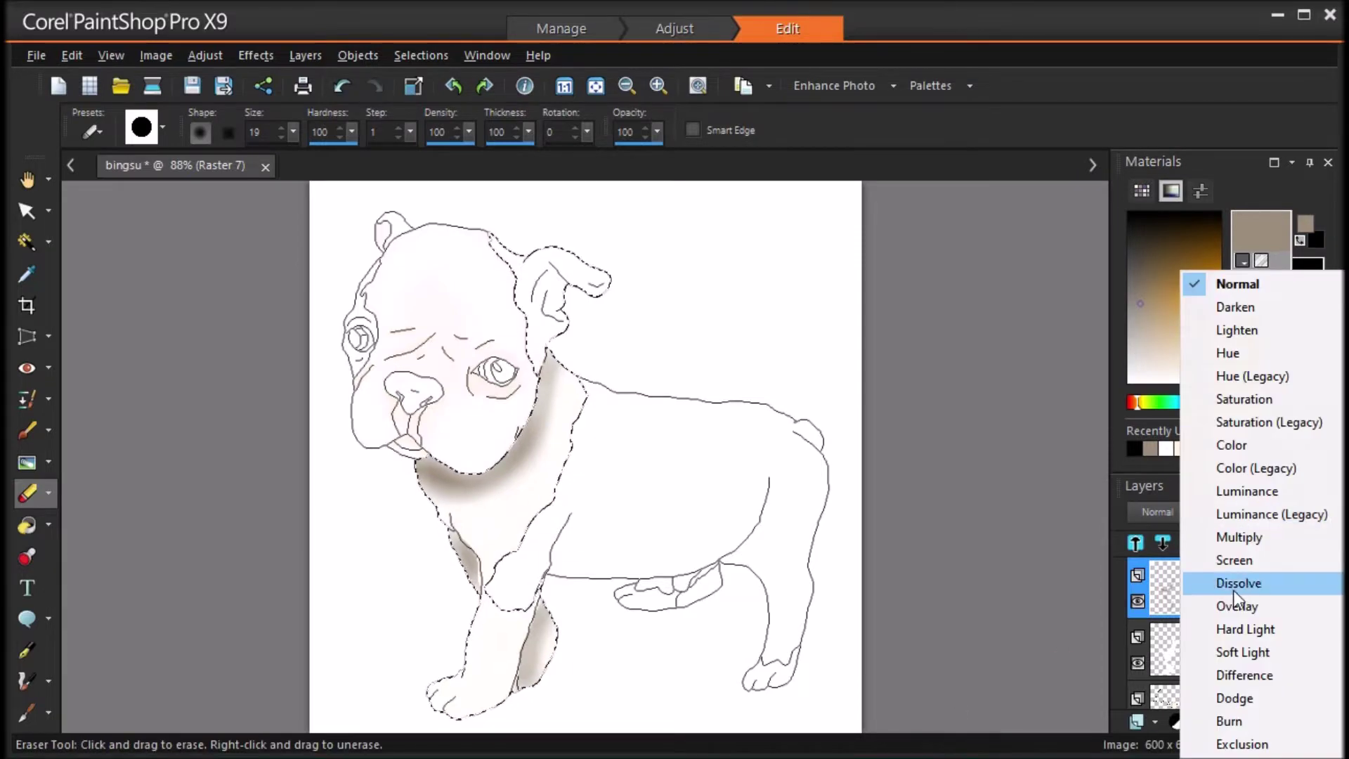
left_click(1224, 605)
left_click(1181, 513)
left_click(1264, 606)
left_click(1187, 513)
left_click(1248, 654)
left_click(1188, 512)
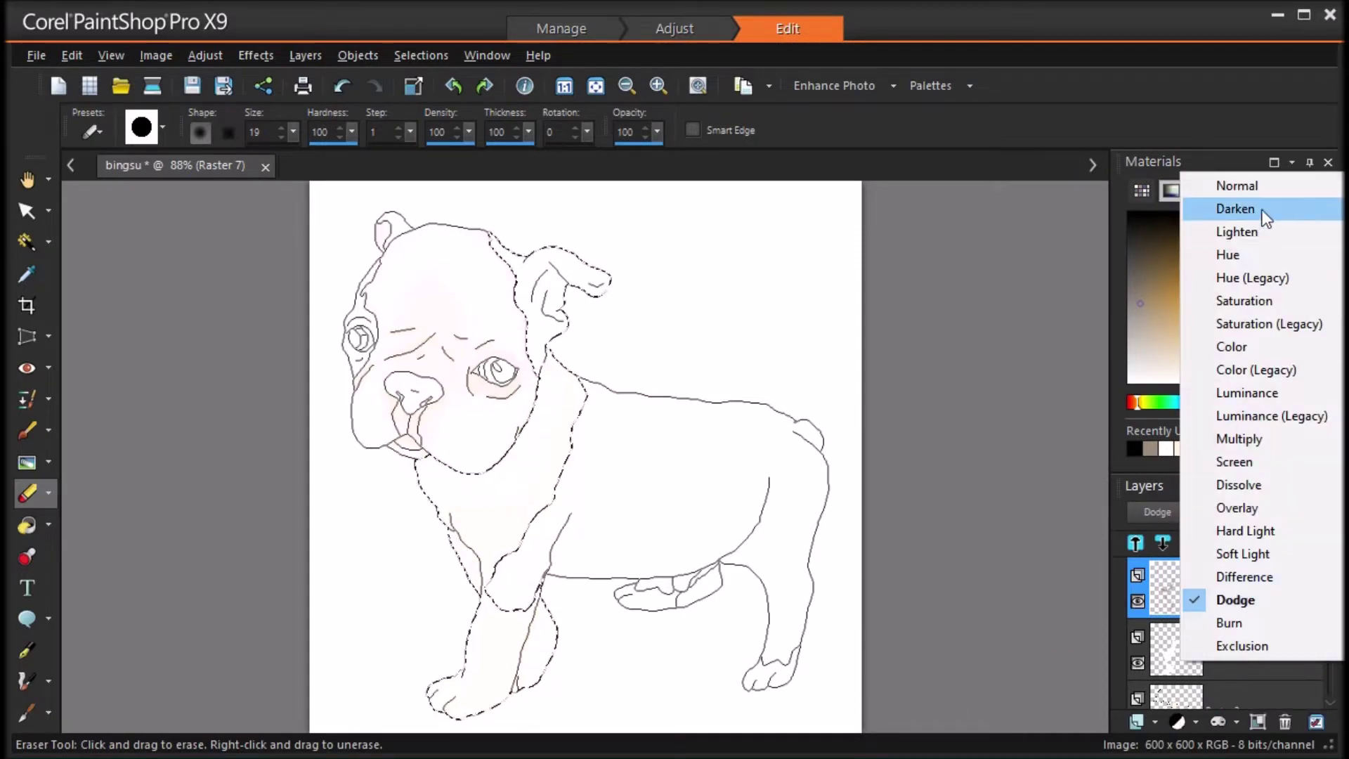
left_click(1237, 257)
left_click(1187, 513)
left_click(1260, 495)
left_click(1187, 513)
left_click(1221, 514)
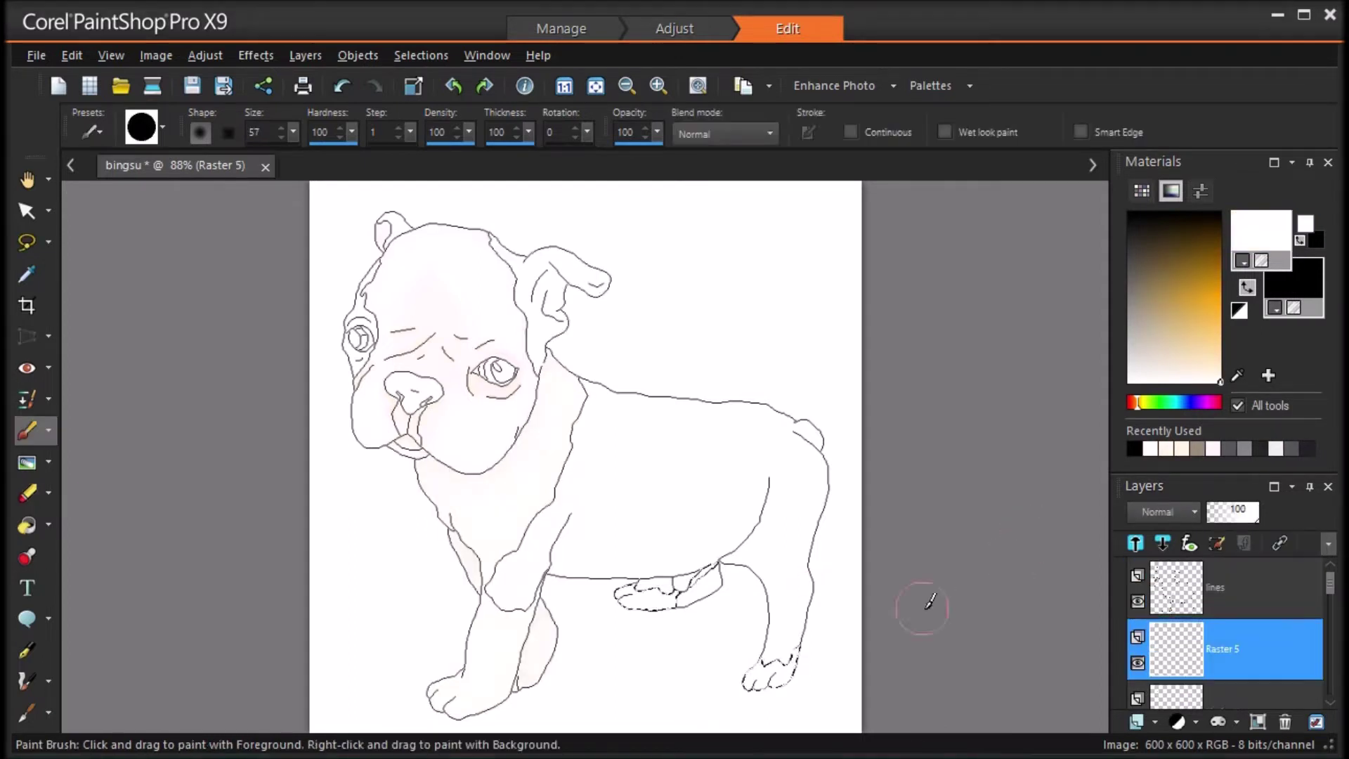
Step: Paint the selected hind paws white on Raster 5 using a size 57 hard brush
left_click_drag(633, 594, 724, 571)
mouse_move(790, 668)
left_mouse_down()
mouse_move(756, 681)
mouse_move(766, 644)
left_mouse_up()
Step: Choose pale peach as the foreground colour and add a new raster layer for the hind paw shading
scroll(698, 647, "up", 4)
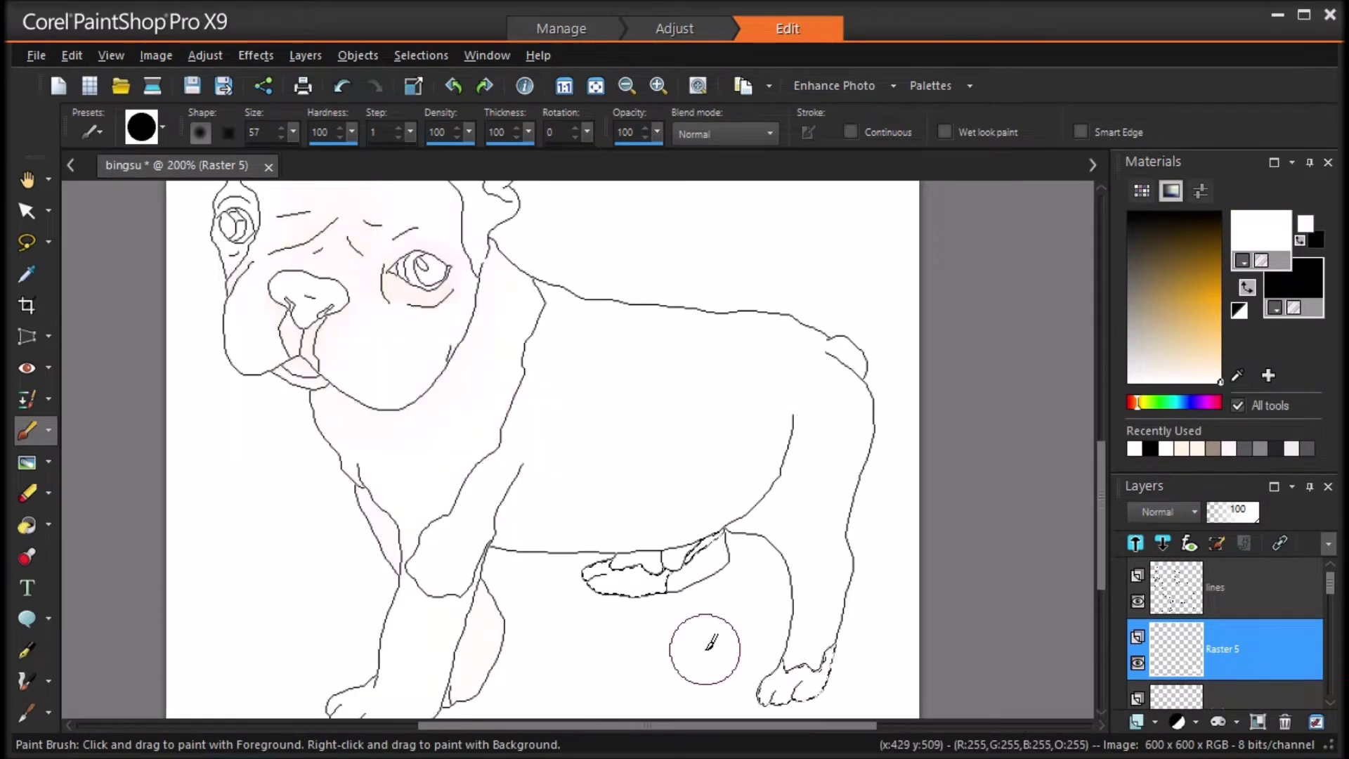
scroll(1106, 521, "down", 3)
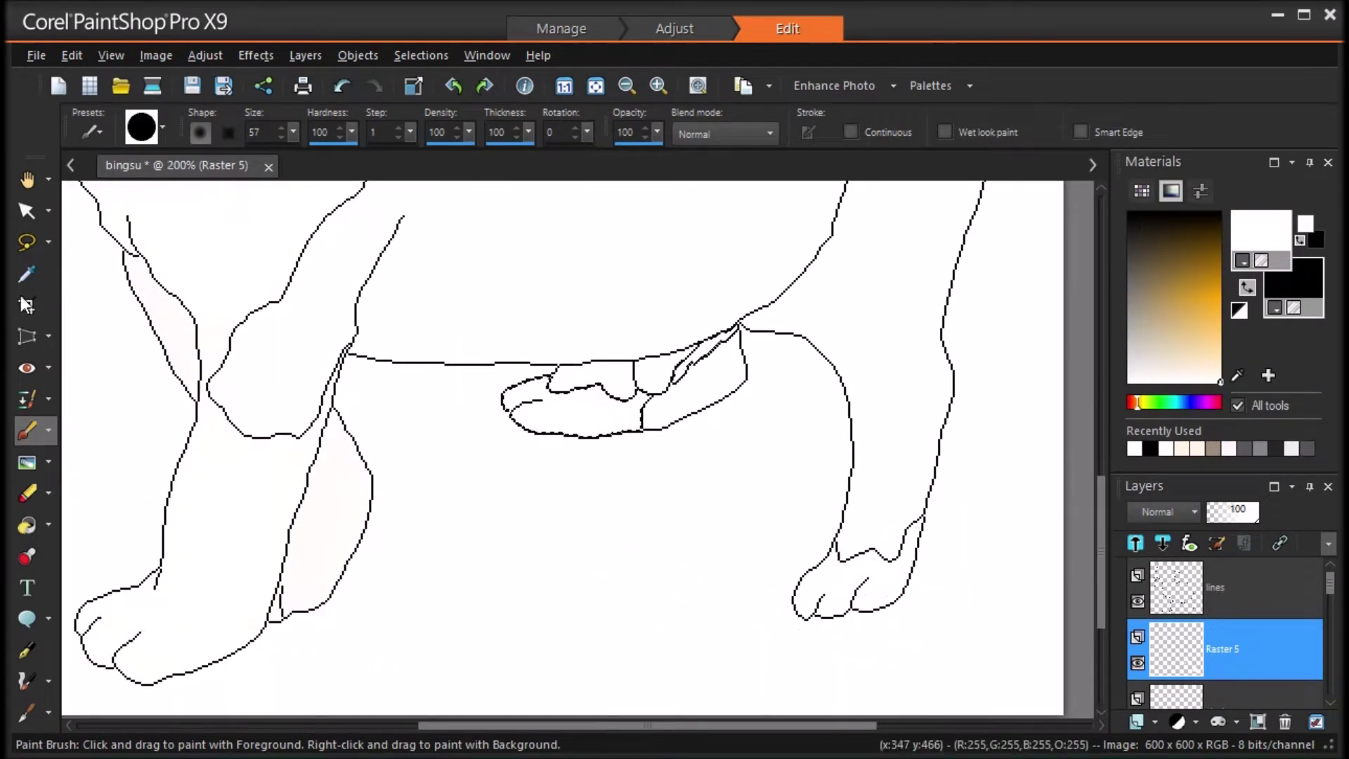
key("e")
left_click(1192, 445)
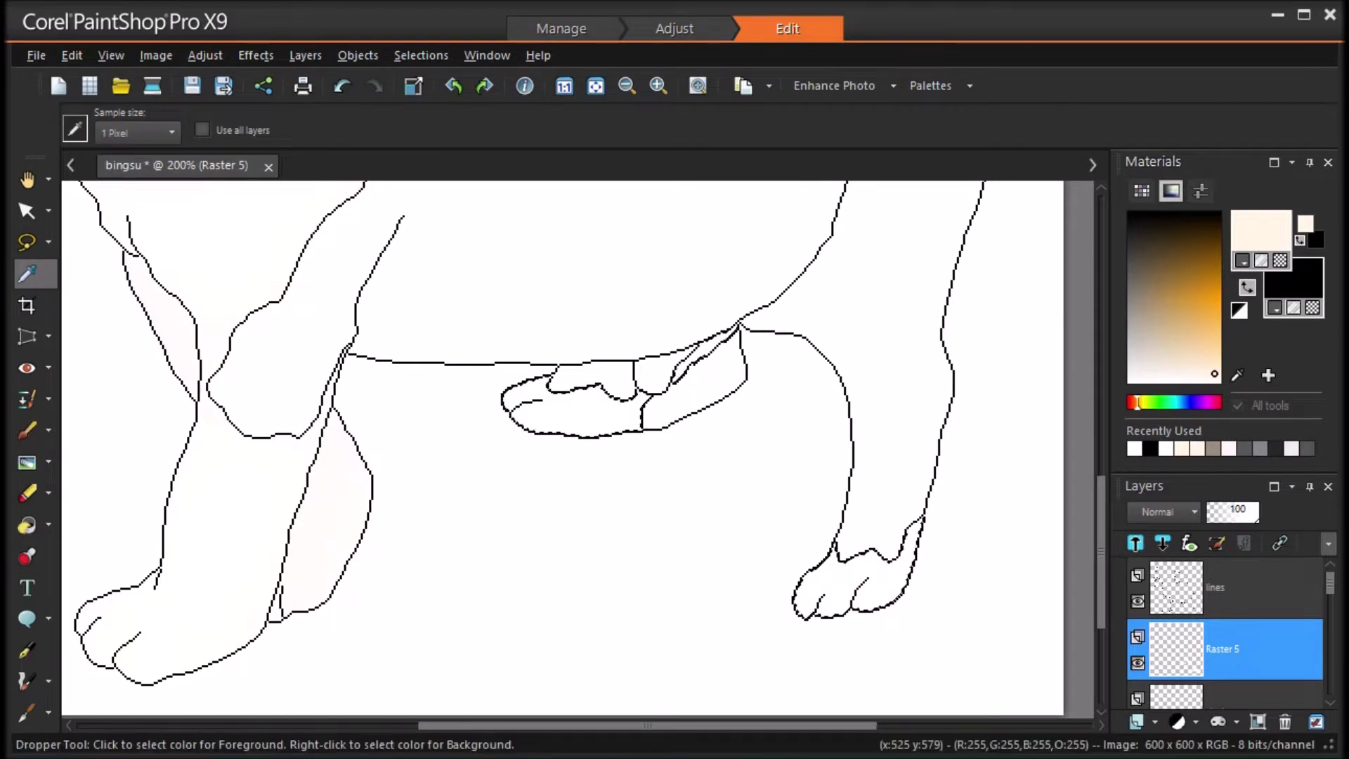
left_click(1136, 723)
left_click(695, 614)
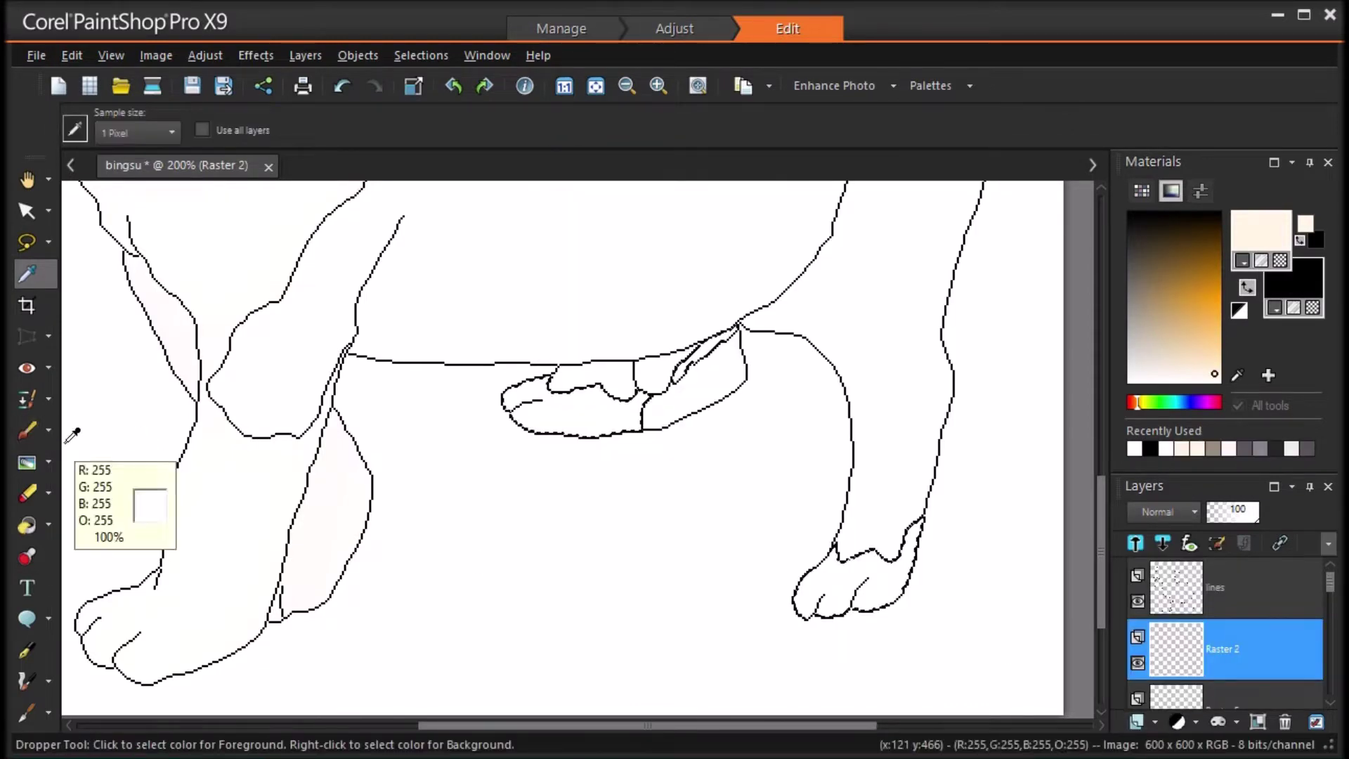
Step: Paint pale peach shading along the hind toe lines with a size 5 brush and soften it with an Average blur
left_click(26, 430)
left_click_drag(293, 132, 273, 136)
left_click(282, 129)
left_click(282, 129)
left_click_drag(542, 397, 511, 405)
left_click_drag(822, 596, 812, 613)
left_click_drag(868, 578, 851, 605)
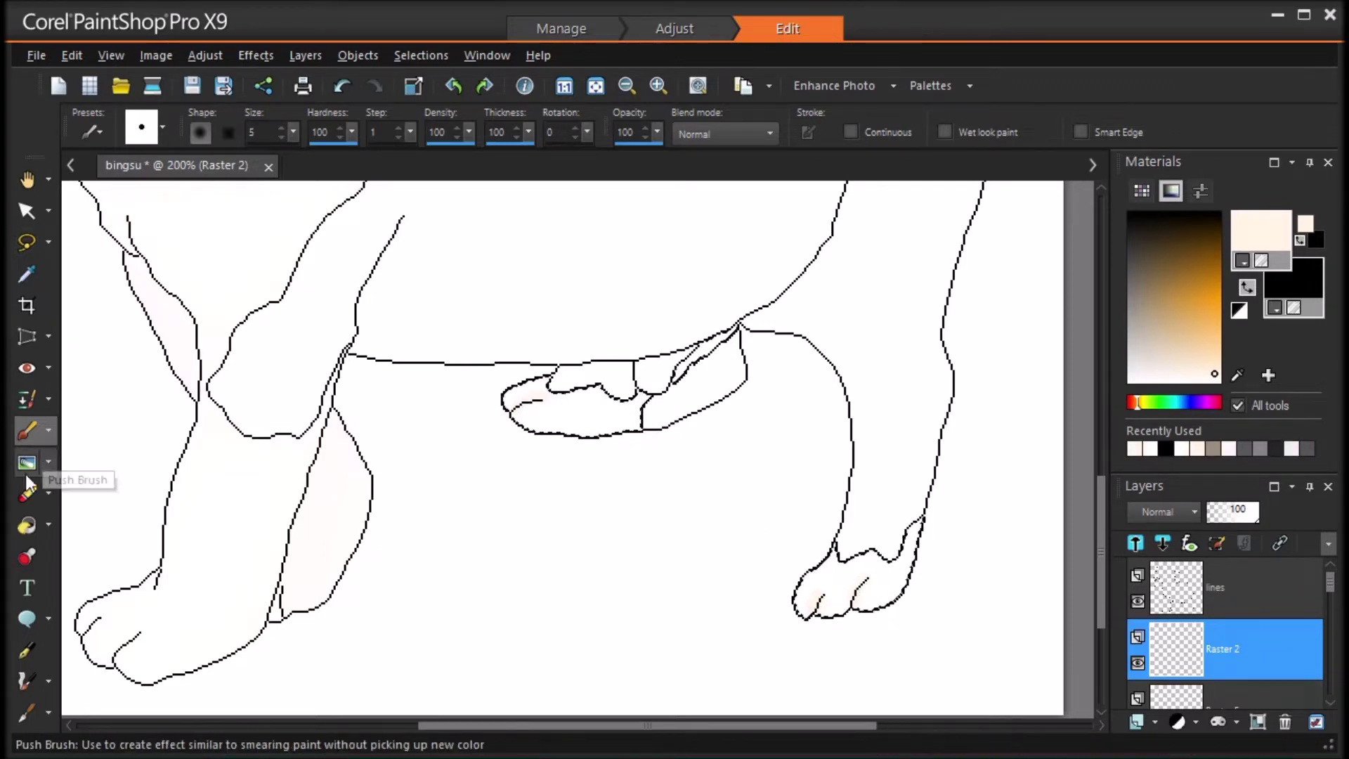
left_click(1190, 423)
left_click(1009, 479)
left_click(596, 85)
Step: Paint the selected ears, eye patch, body and hind legs dark grey with a size 84 hard brush, undoing one body stroke
key("s")
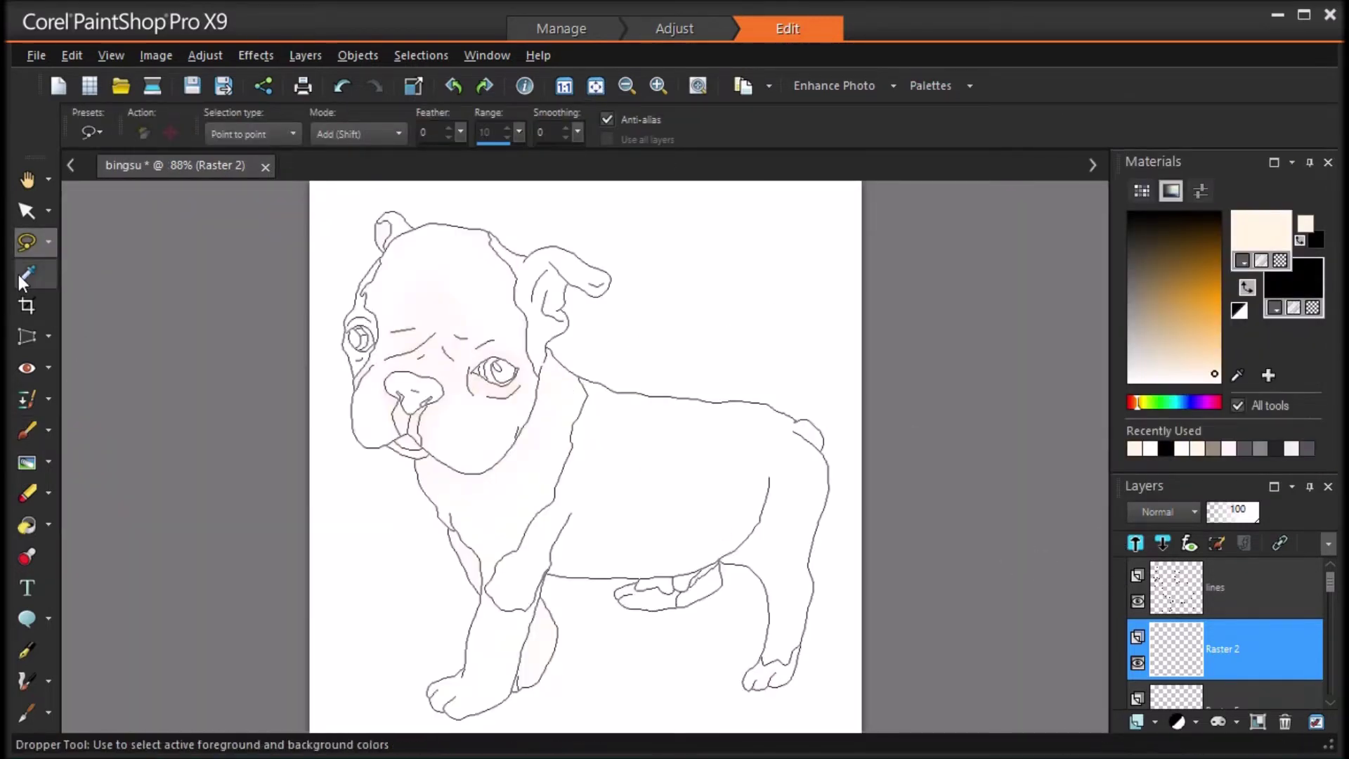
key("b")
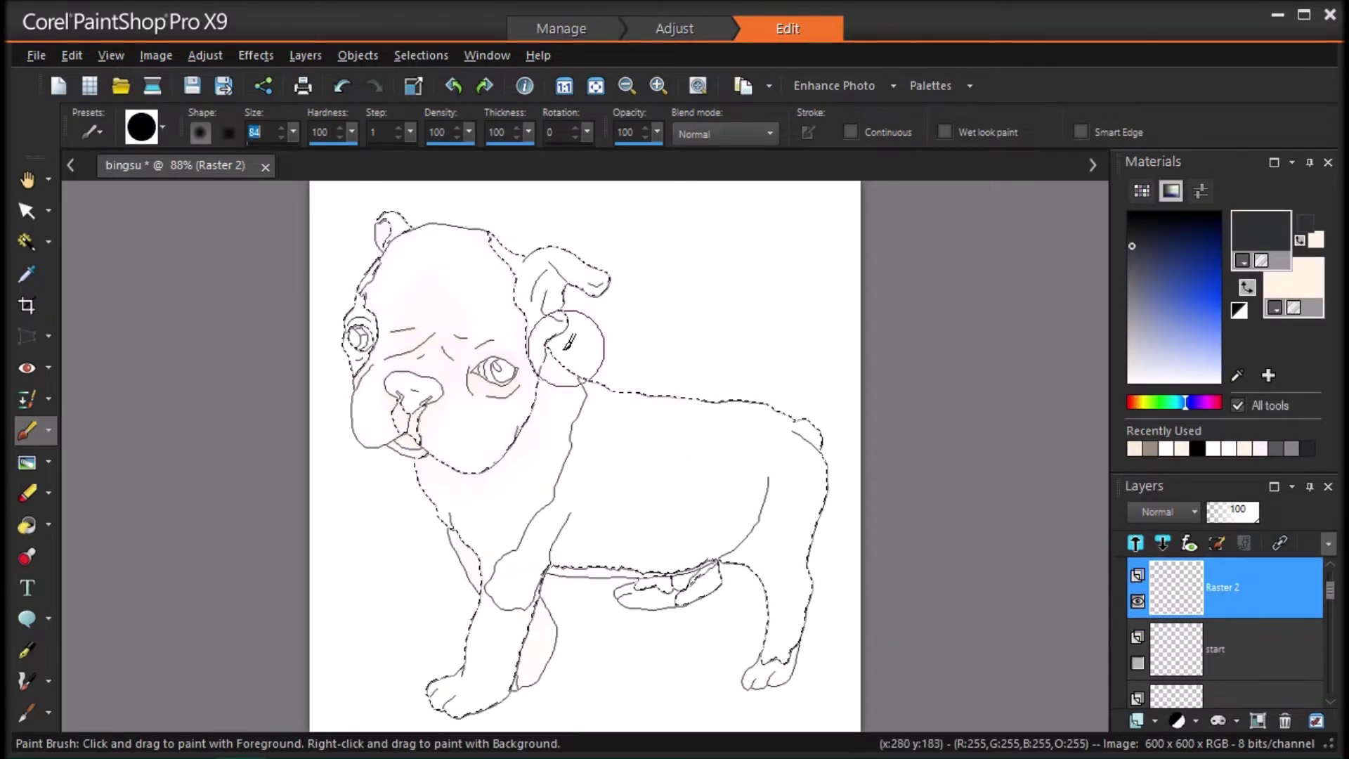
mouse_move(555, 351)
left_mouse_down()
mouse_move(546, 272)
mouse_move(597, 277)
left_mouse_up()
mouse_move(398, 213)
left_mouse_down()
mouse_move(348, 284)
mouse_move(340, 386)
left_mouse_up()
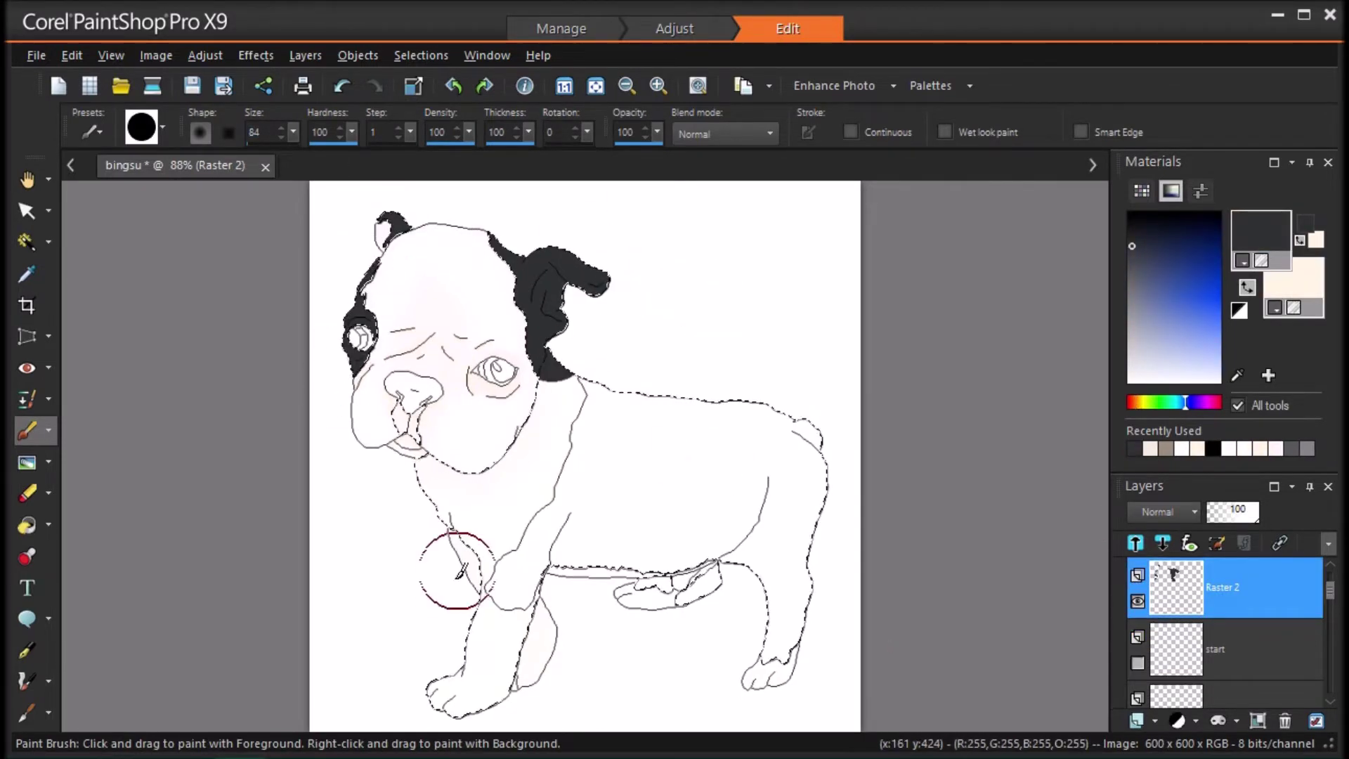
left_click_drag(596, 398, 610, 423)
left_click(345, 87)
mouse_move(782, 636)
left_mouse_down()
mouse_move(771, 547)
mouse_move(745, 518)
mouse_move(794, 419)
mouse_move(823, 504)
mouse_move(806, 554)
mouse_move(680, 536)
mouse_move(749, 393)
mouse_move(617, 529)
mouse_move(566, 547)
mouse_move(625, 529)
mouse_move(685, 561)
mouse_move(699, 514)
mouse_move(613, 499)
mouse_move(629, 399)
mouse_move(611, 360)
mouse_move(643, 384)
mouse_move(651, 472)
mouse_move(619, 415)
left_mouse_up()
Step: Flood fill the remaining upper front leg and mouth areas with dark grey, and clear the selection
left_click(28, 525)
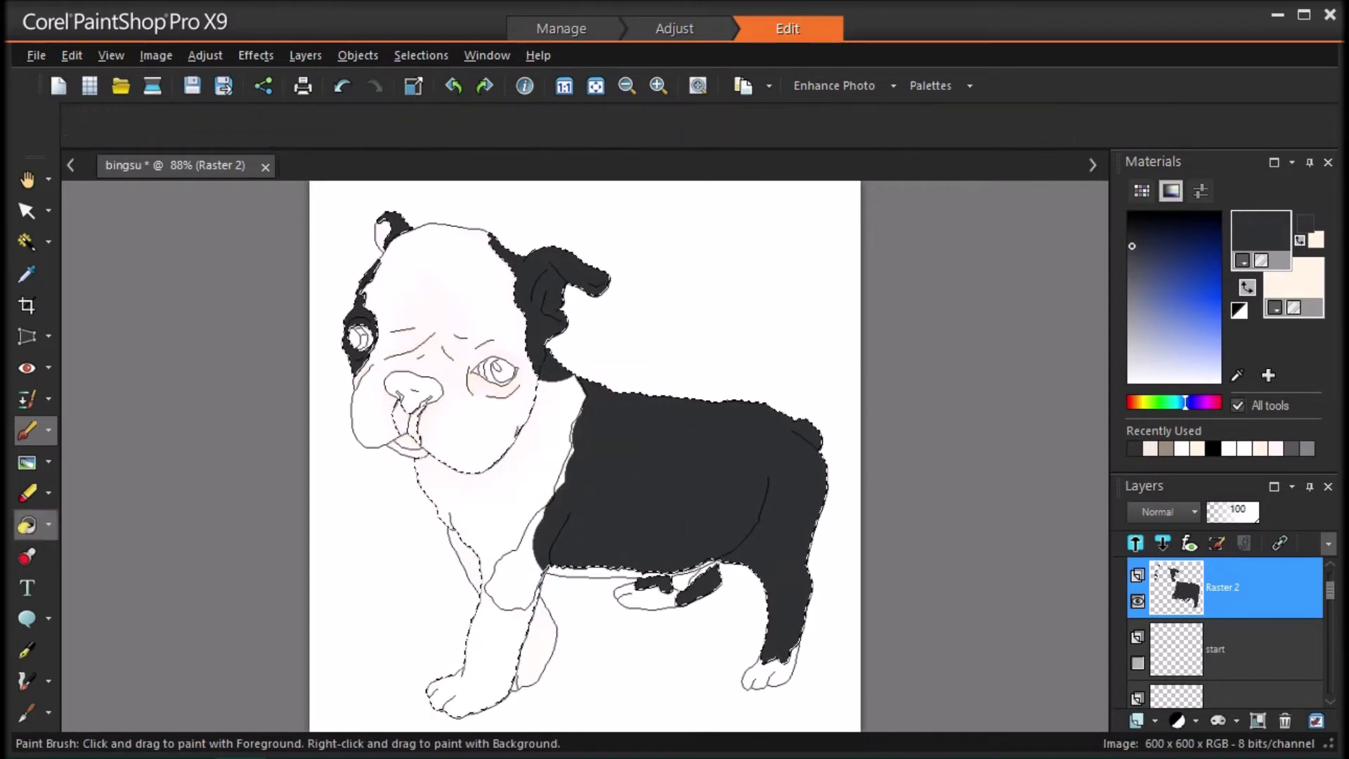
left_click(522, 564)
scroll(599, 441, "up", 2)
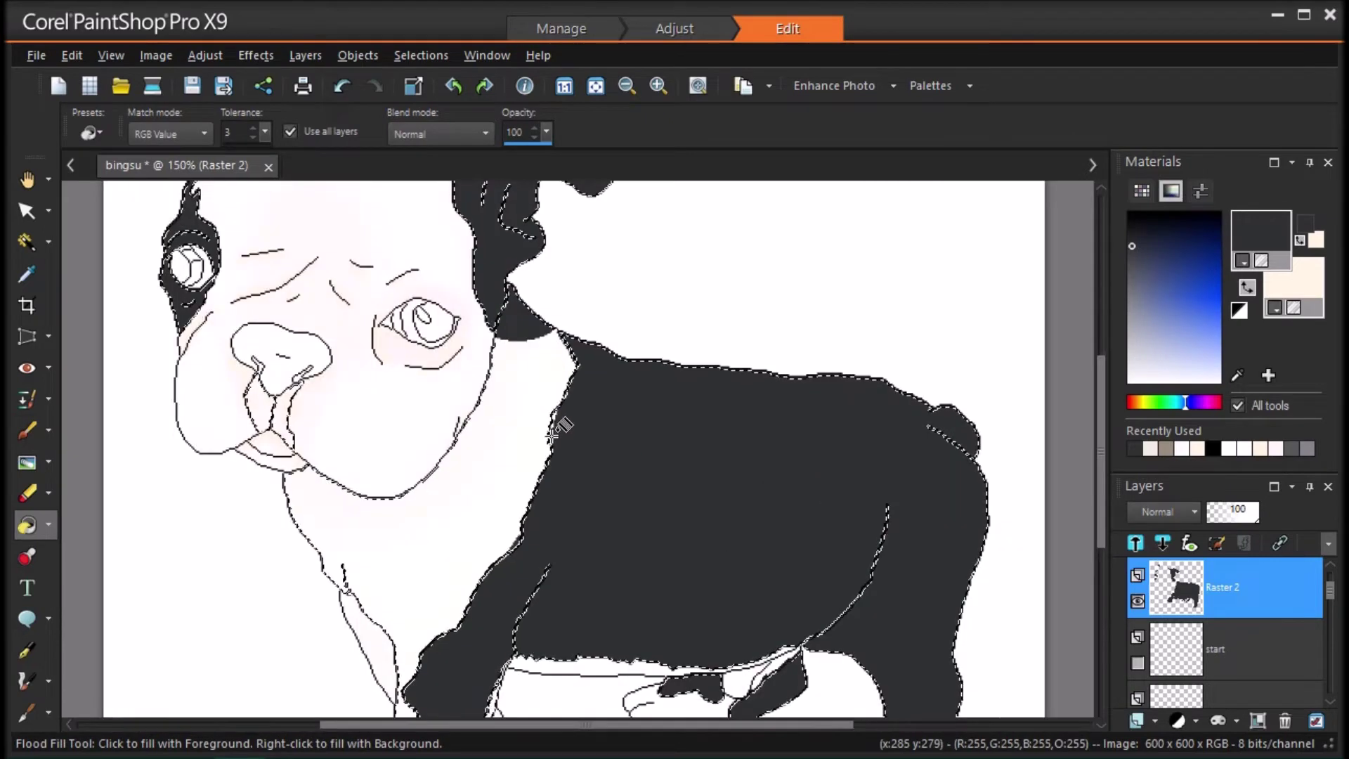
left_click(411, 420)
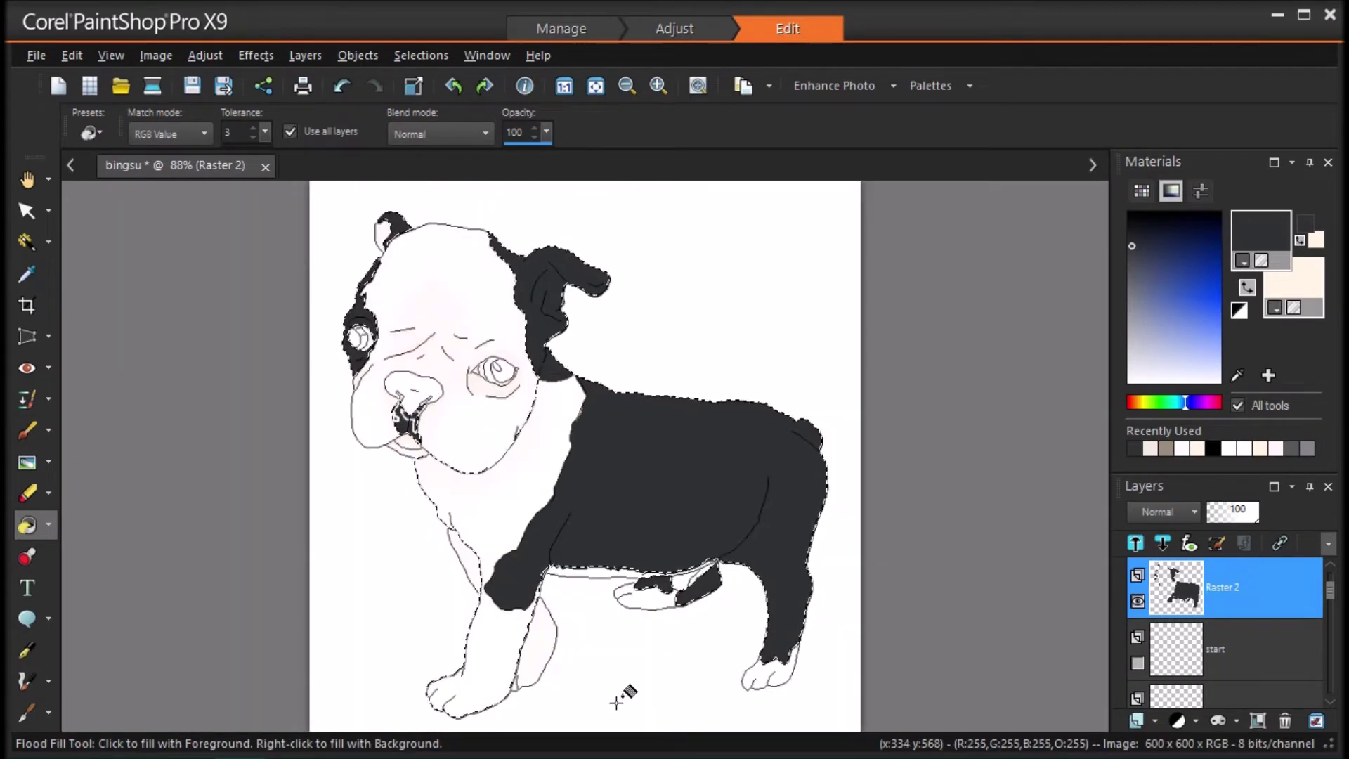
left_click(28, 239)
key("ctrl+d")
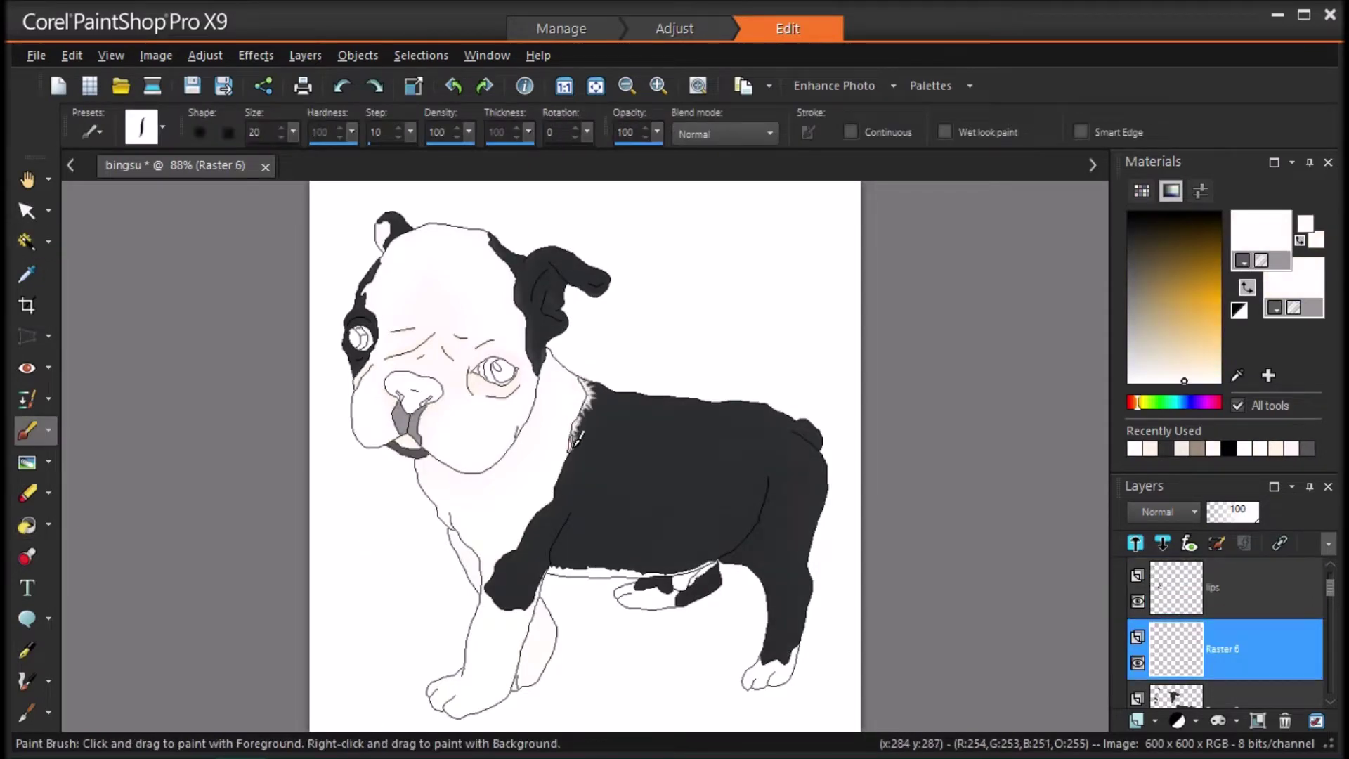
Step: Paint white fur strokes on Raster 6 along the edge between the chest and dark coat with a size 20 brush
left_click(577, 447)
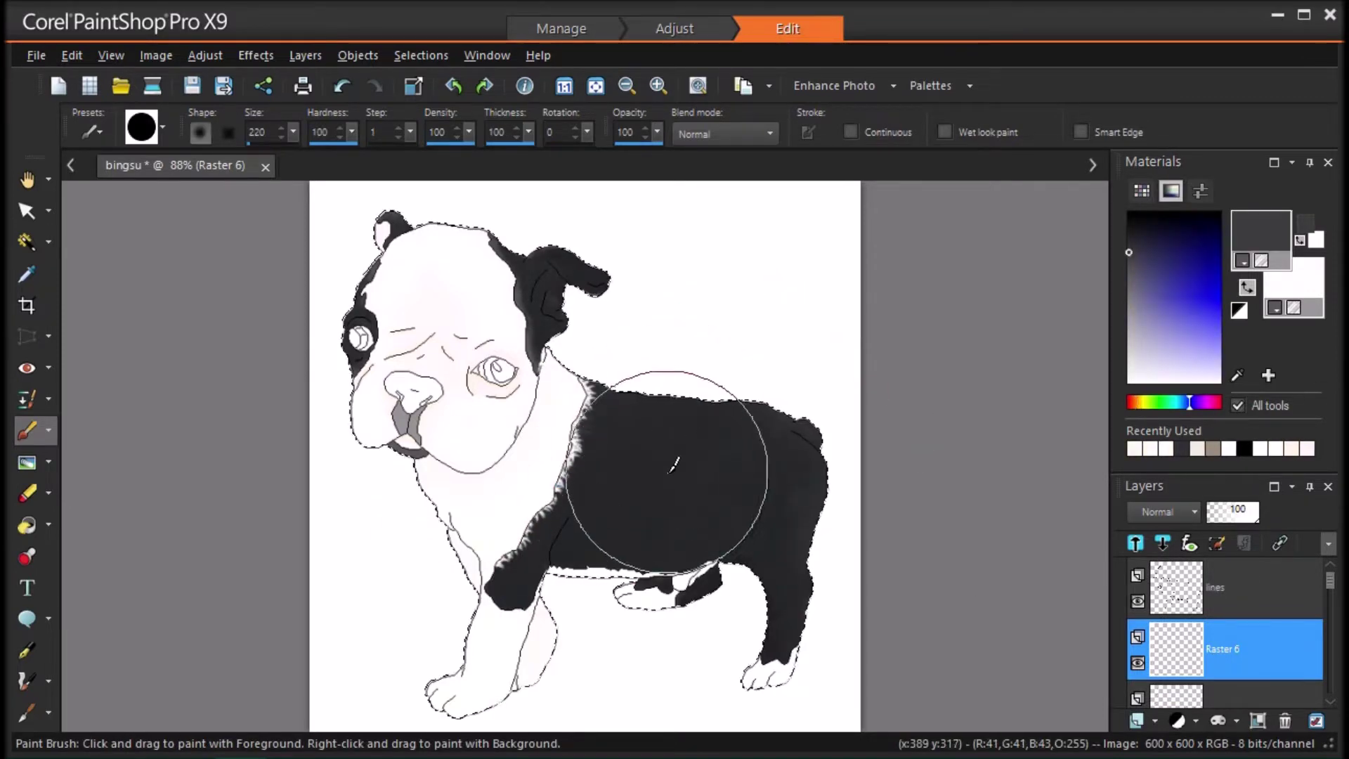
Step: Add a dark grey highlight on the body with a size 220 brush and soften it with Average blur at filter aperture 31
left_click(671, 479)
left_click(205, 55)
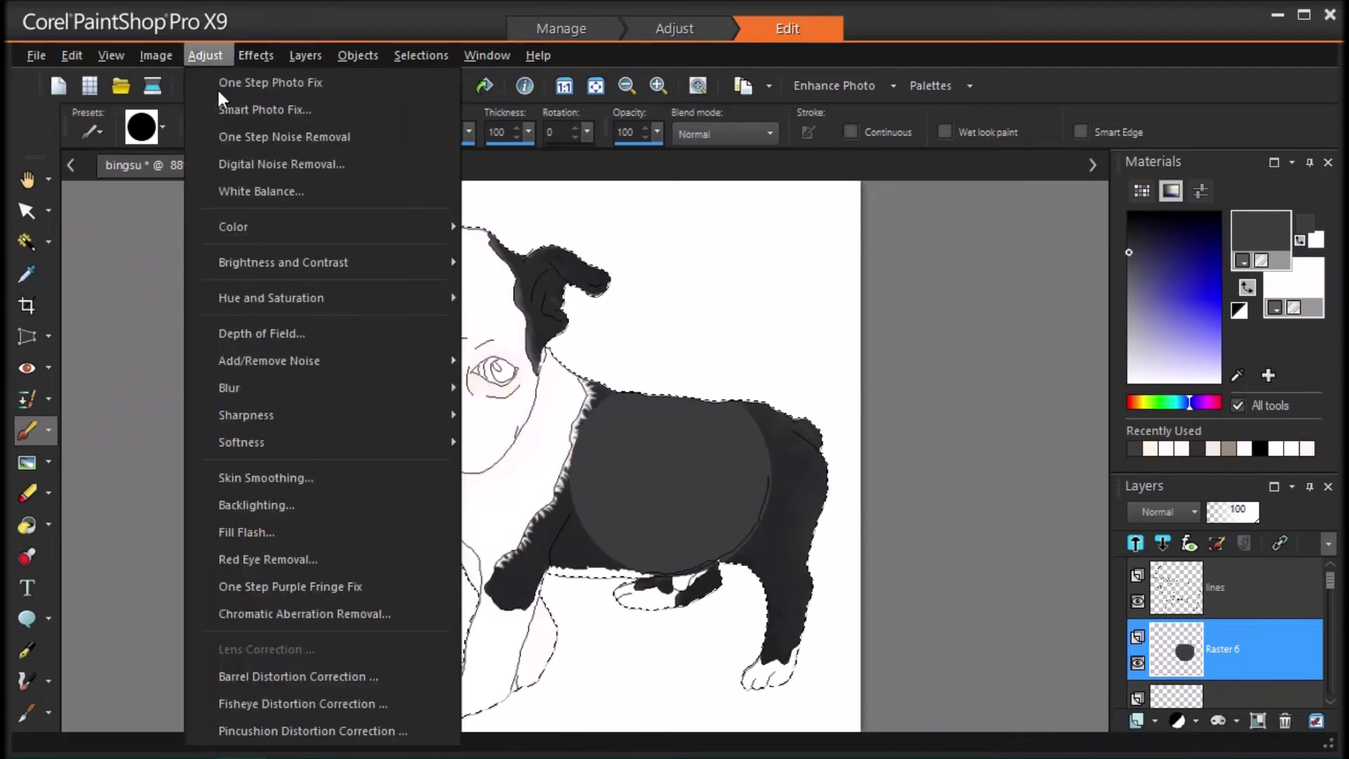
mouse_move(281, 386)
left_click(563, 391)
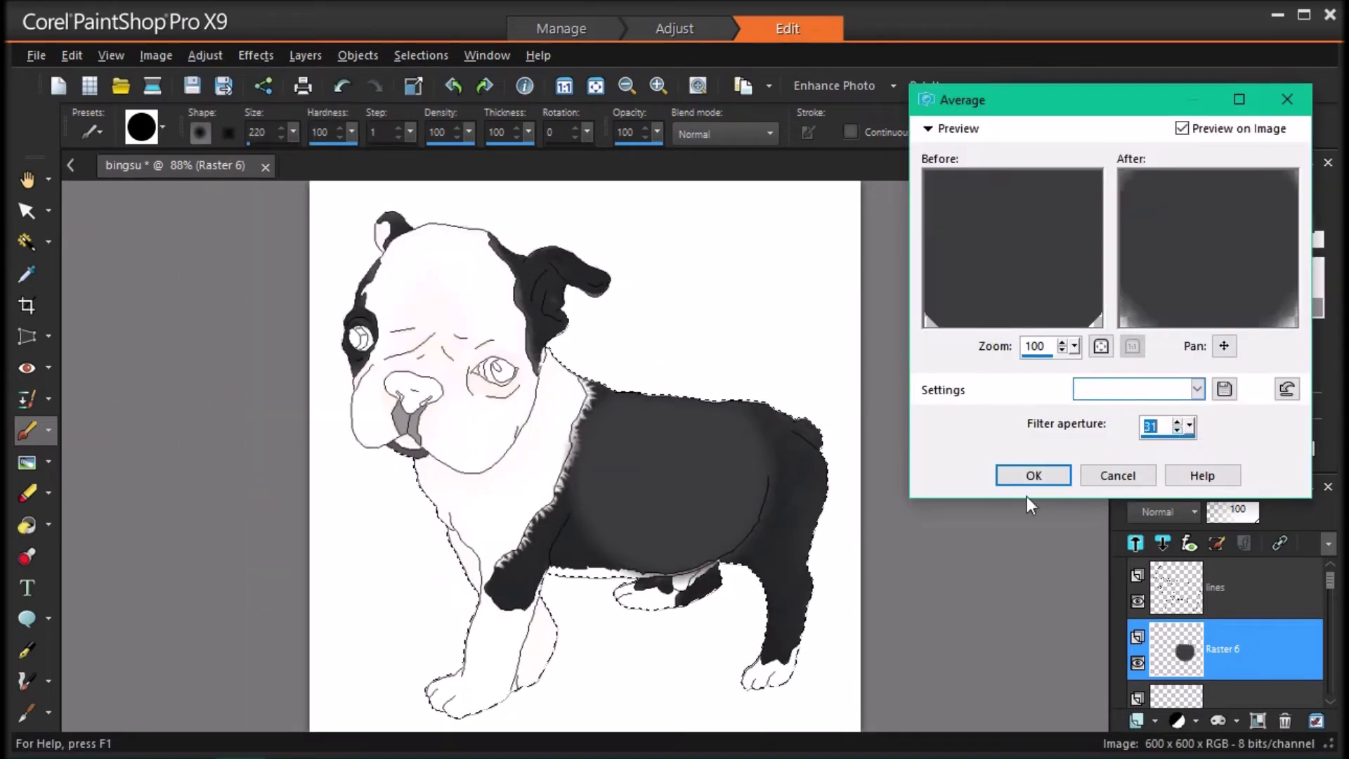
left_click(1054, 473)
left_click(1234, 511)
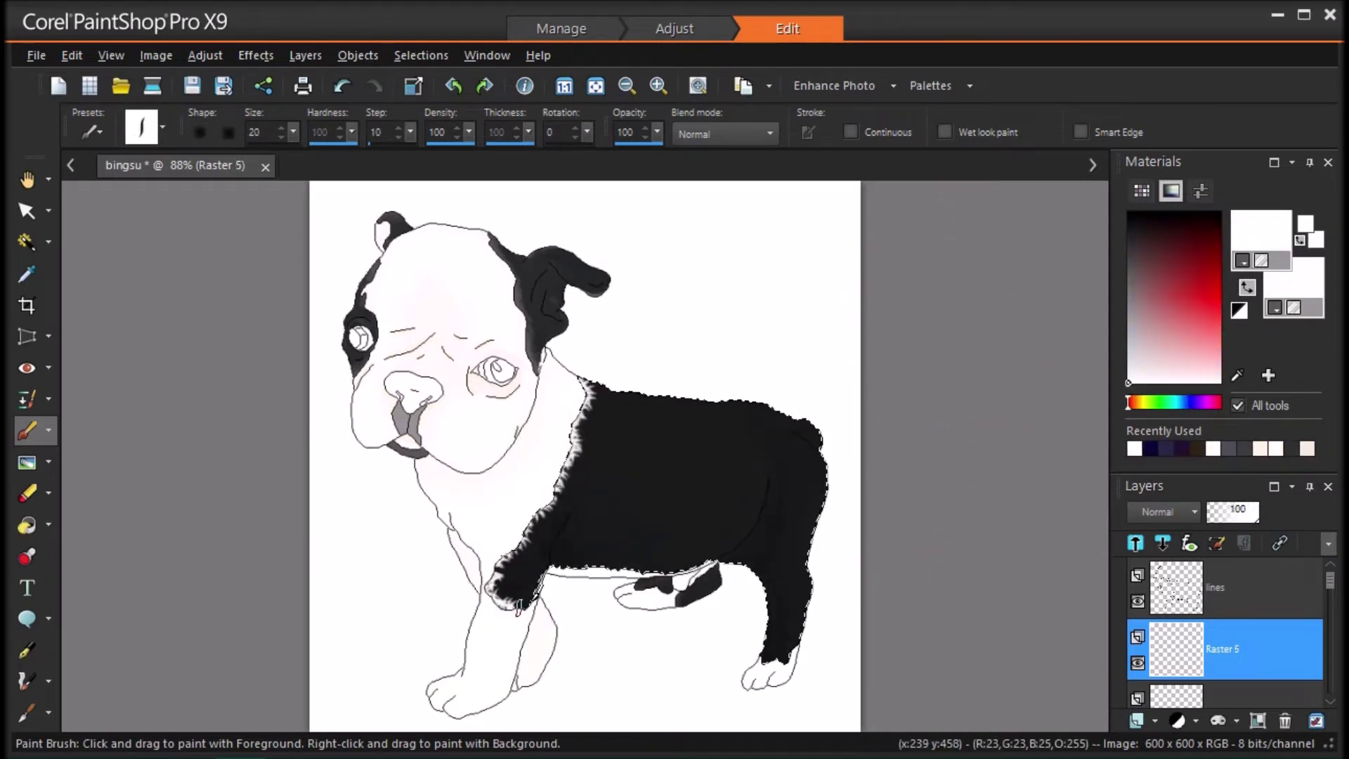
Step: Paint white fur strokes along the front leg, belly and hind ankle edges on Raster 5 and set its opacity to 91
mouse_move(529, 602)
left_mouse_down()
mouse_move(555, 570)
mouse_move(580, 583)
mouse_move(575, 571)
mouse_move(624, 573)
left_mouse_up()
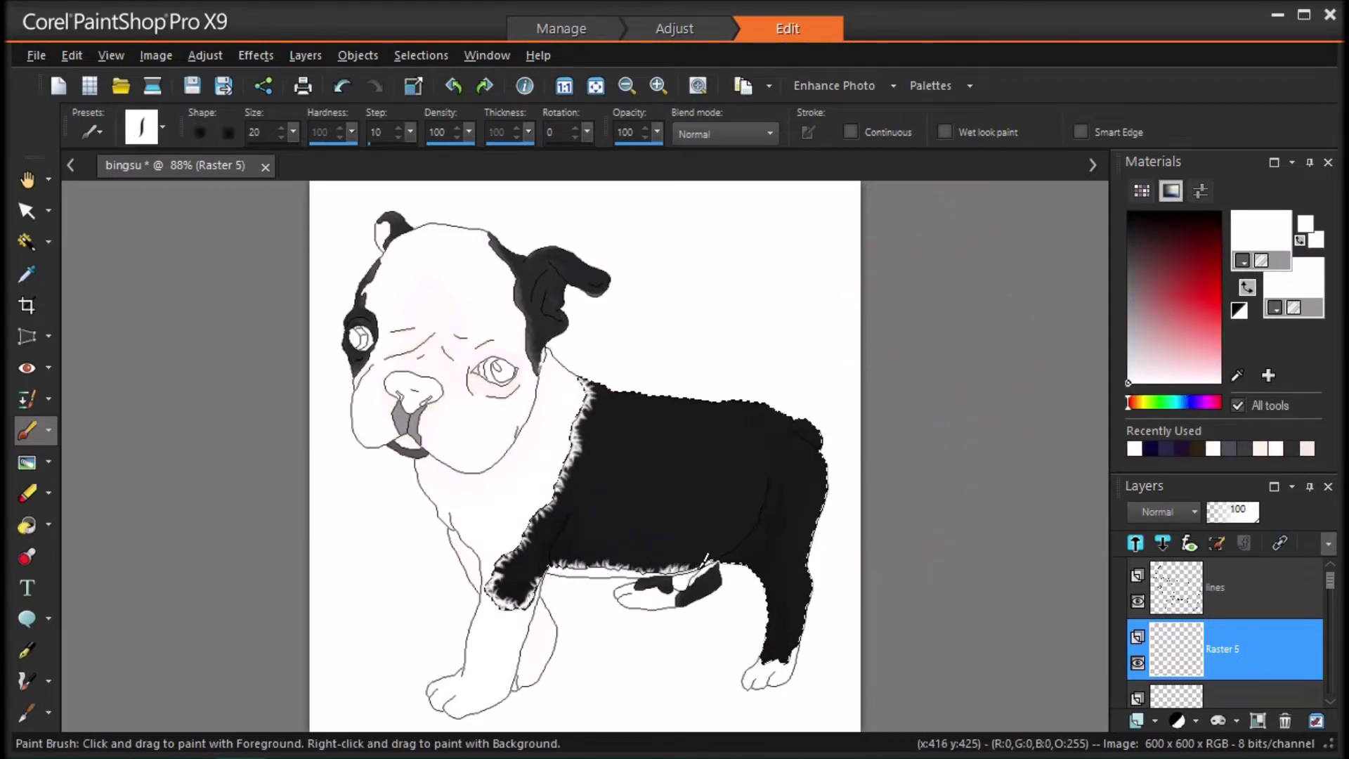
left_click_drag(764, 663, 788, 651)
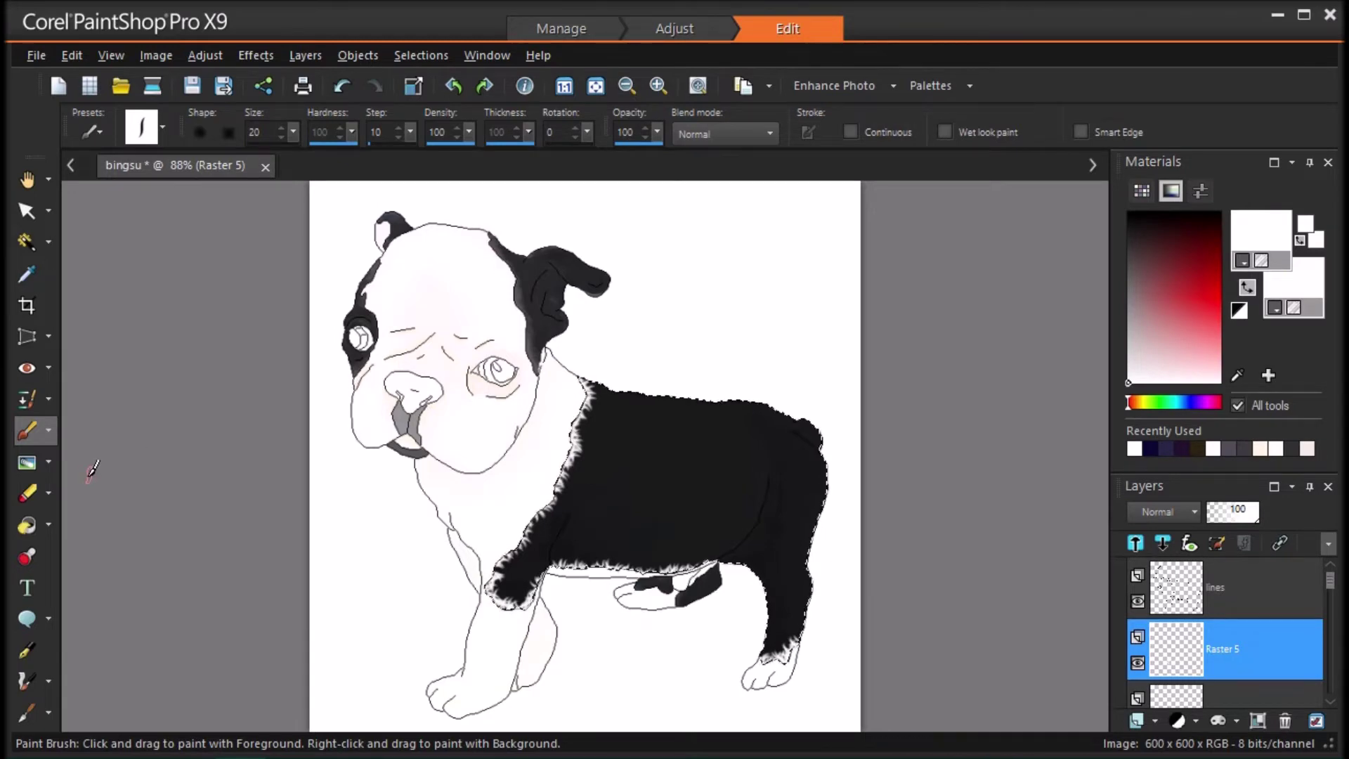
left_click(1253, 517)
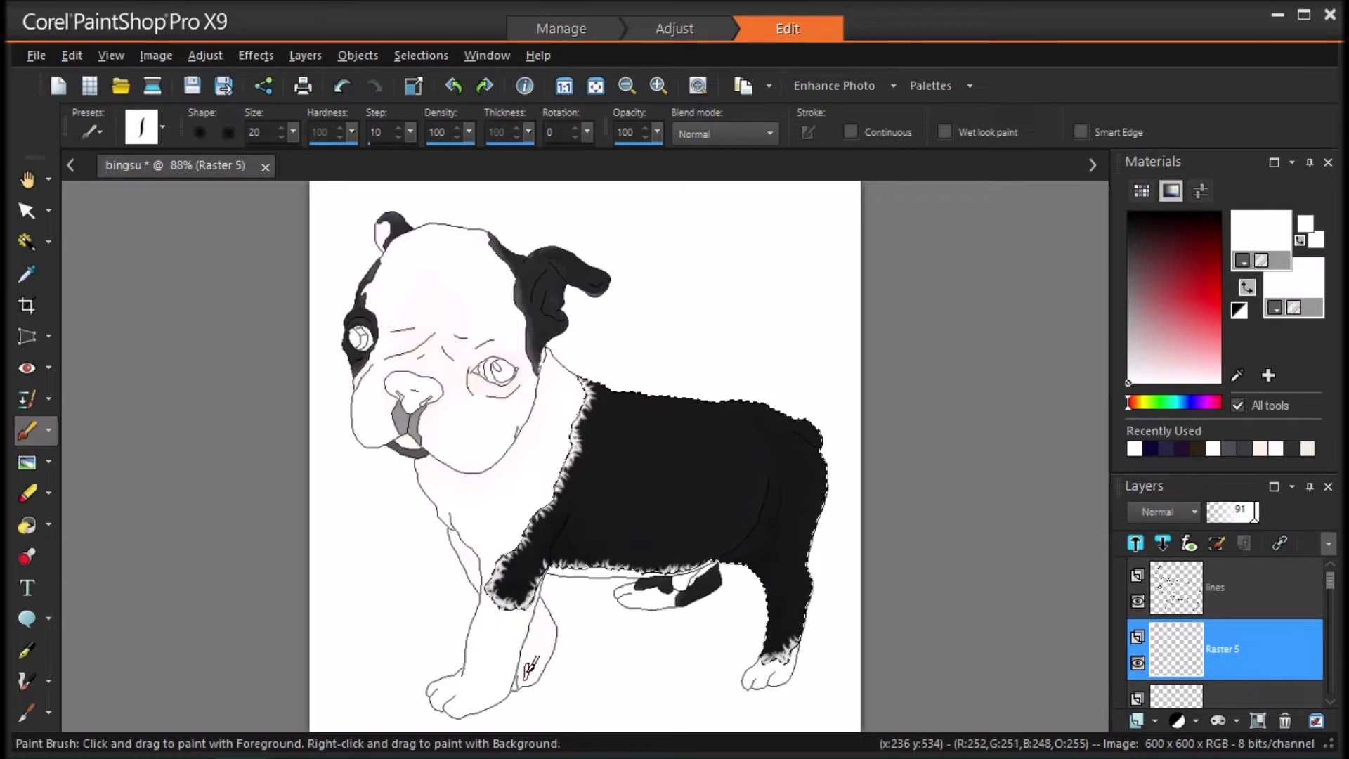
key("ctrl+z")
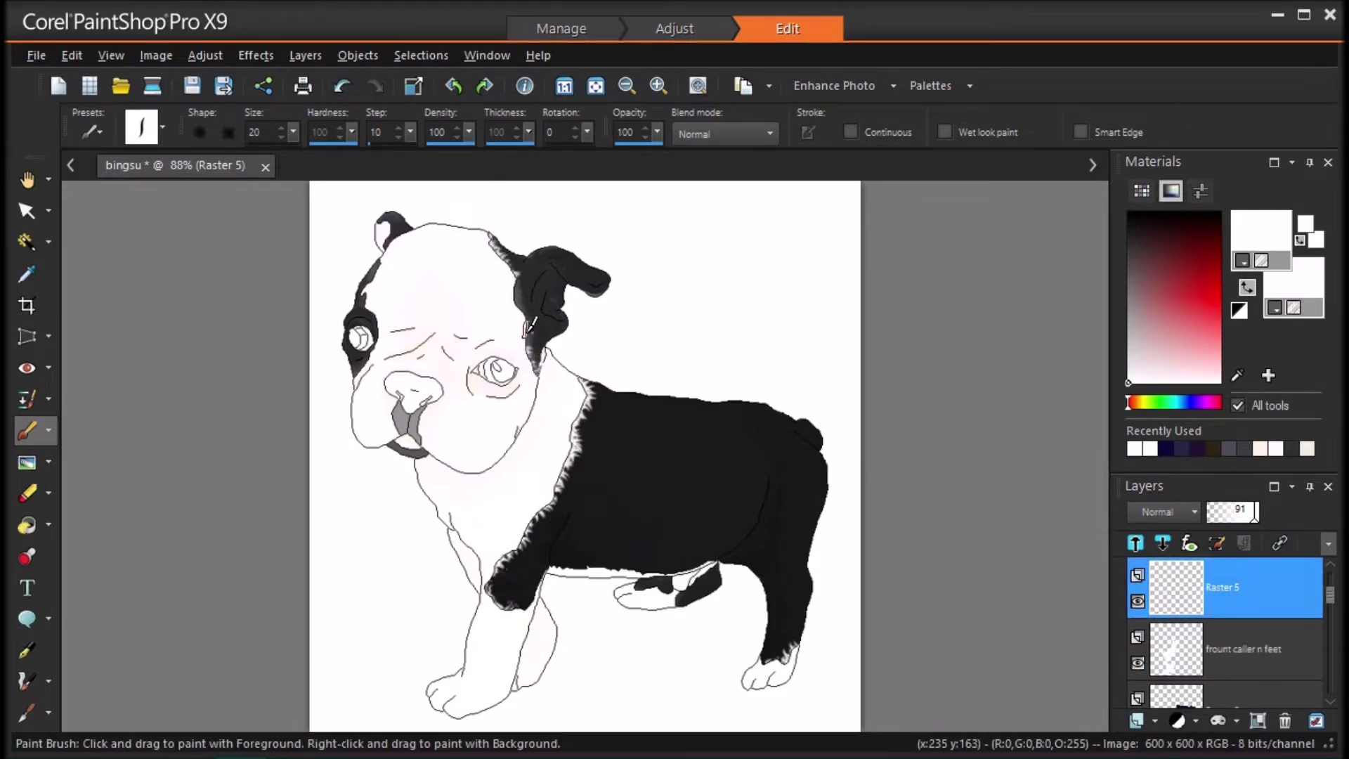
Step: Paint white fur strokes along the dark head patches and the far hind leg, undoing one stroke
left_click(513, 314)
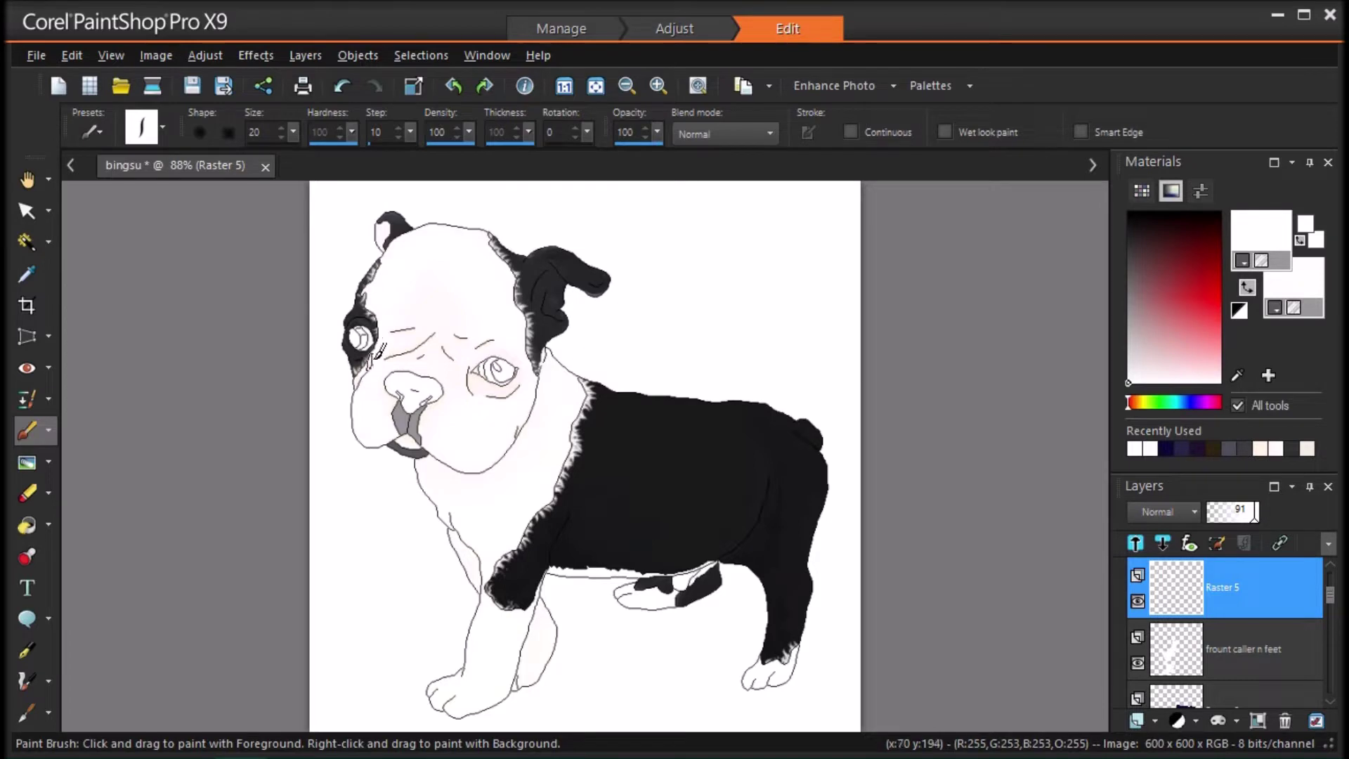
left_click_drag(647, 589, 692, 608)
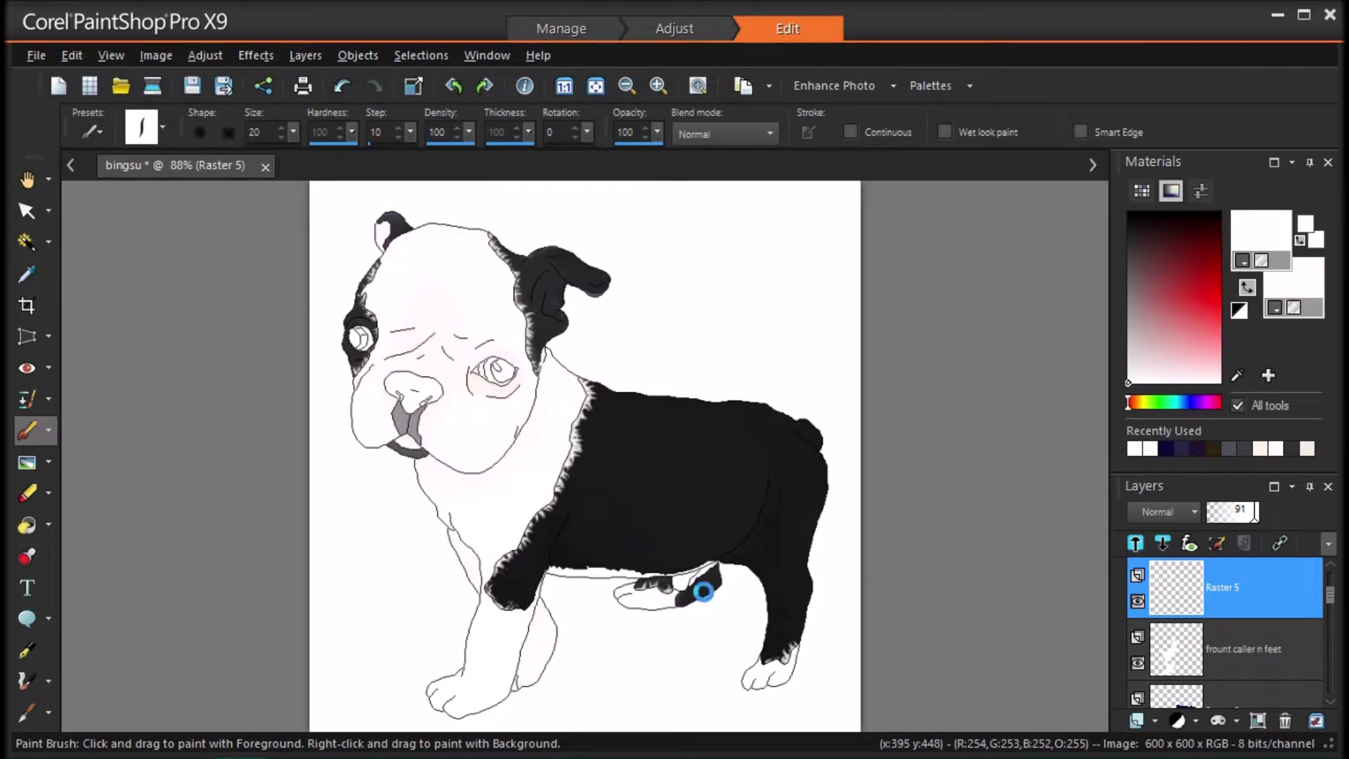
left_click(342, 85)
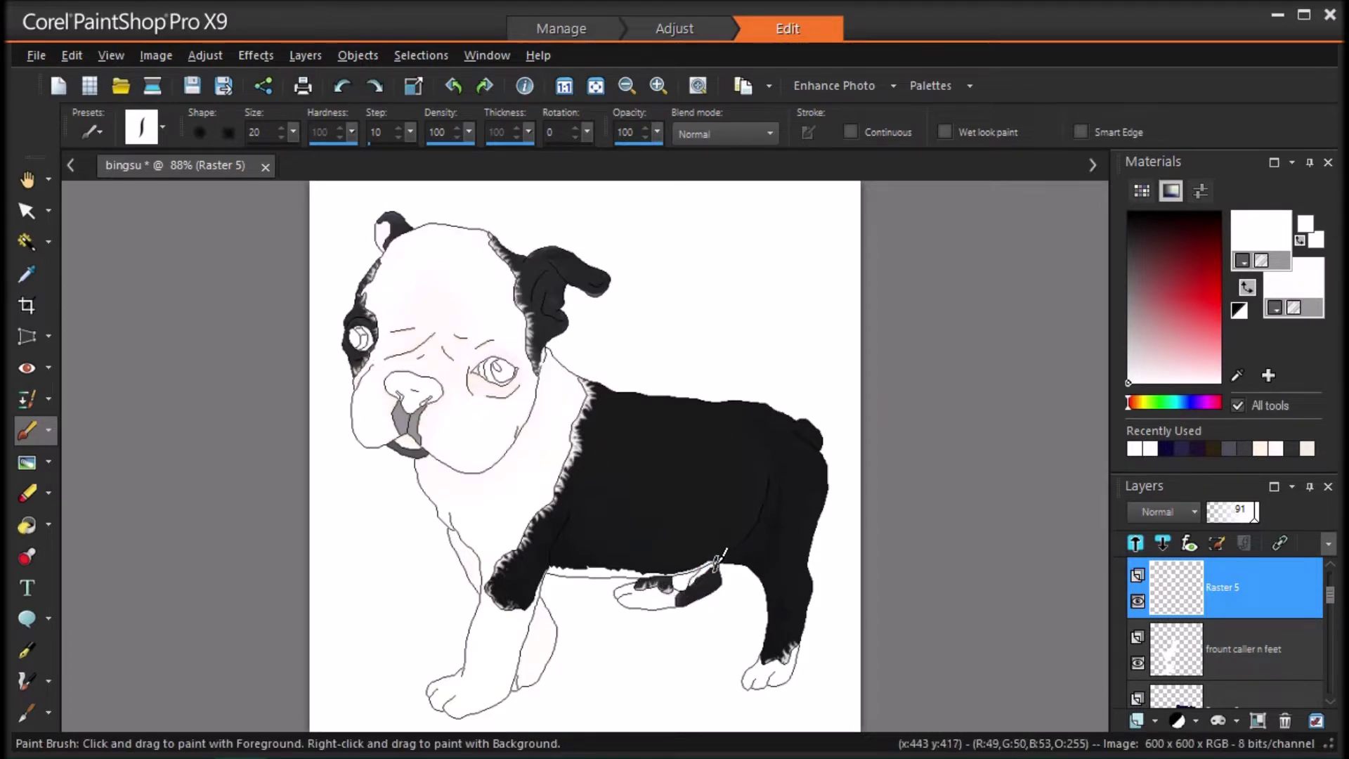
left_click_drag(697, 571, 701, 558)
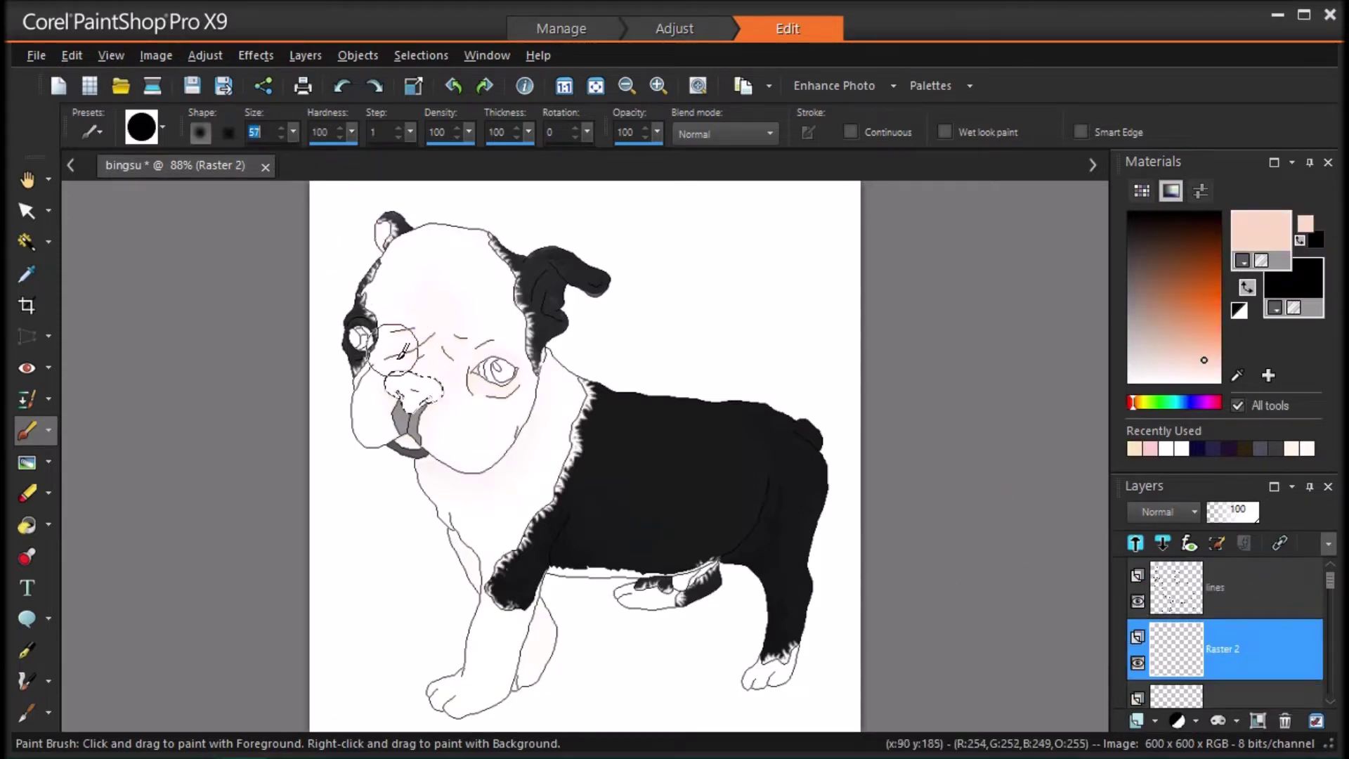
Step: Paint the selected nose pale pink with a size 57 brush and airbrush dark grey speckles over it at size 29
left_click_drag(404, 386, 428, 395)
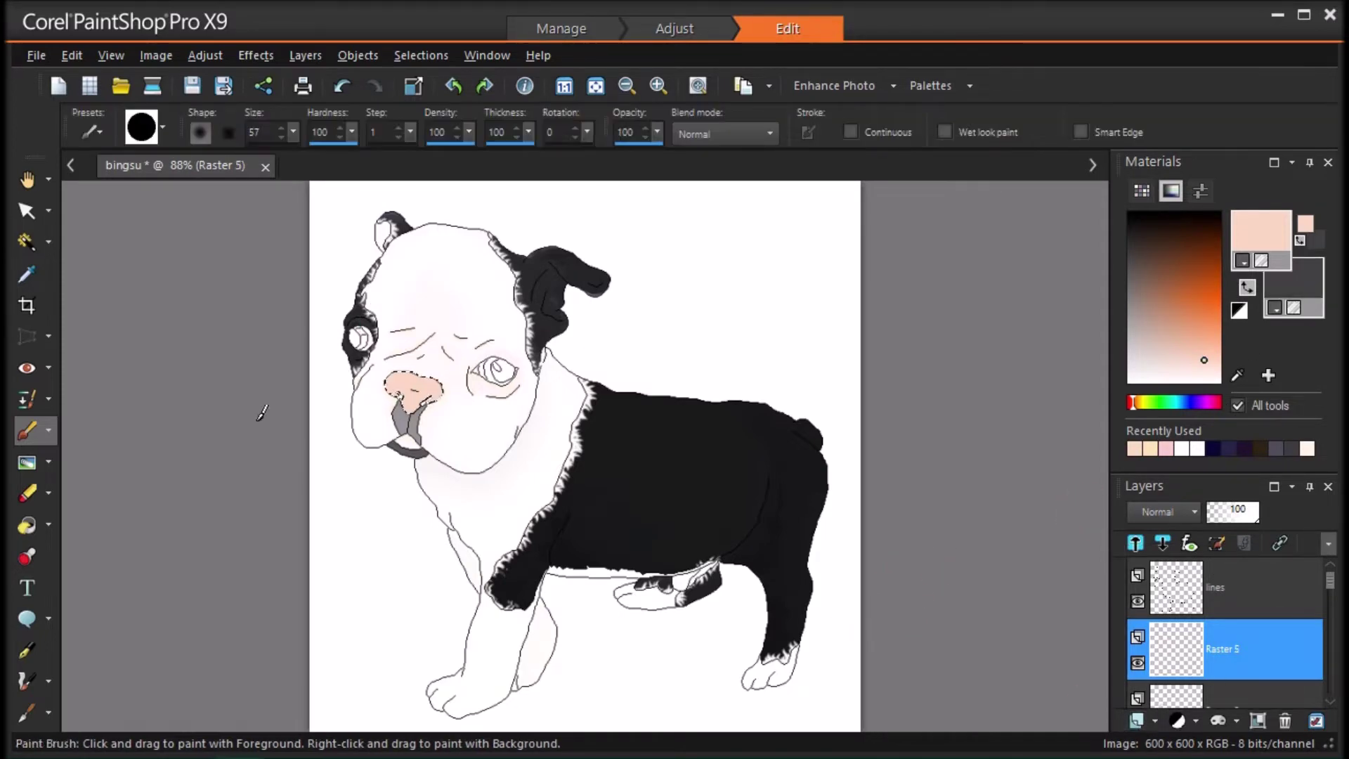
left_click(48, 430)
left_click(113, 458)
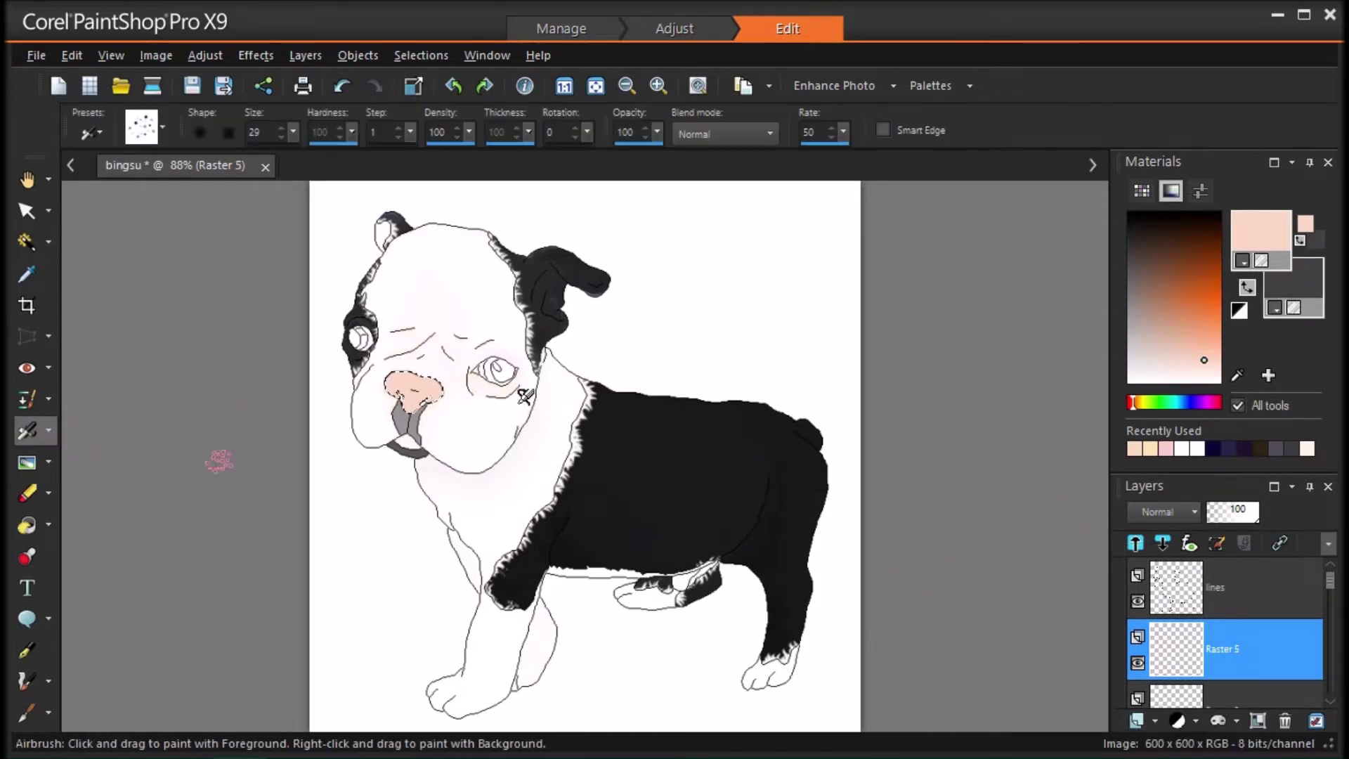
left_click(534, 327, "ctrl")
left_click_drag(420, 395, 408, 390)
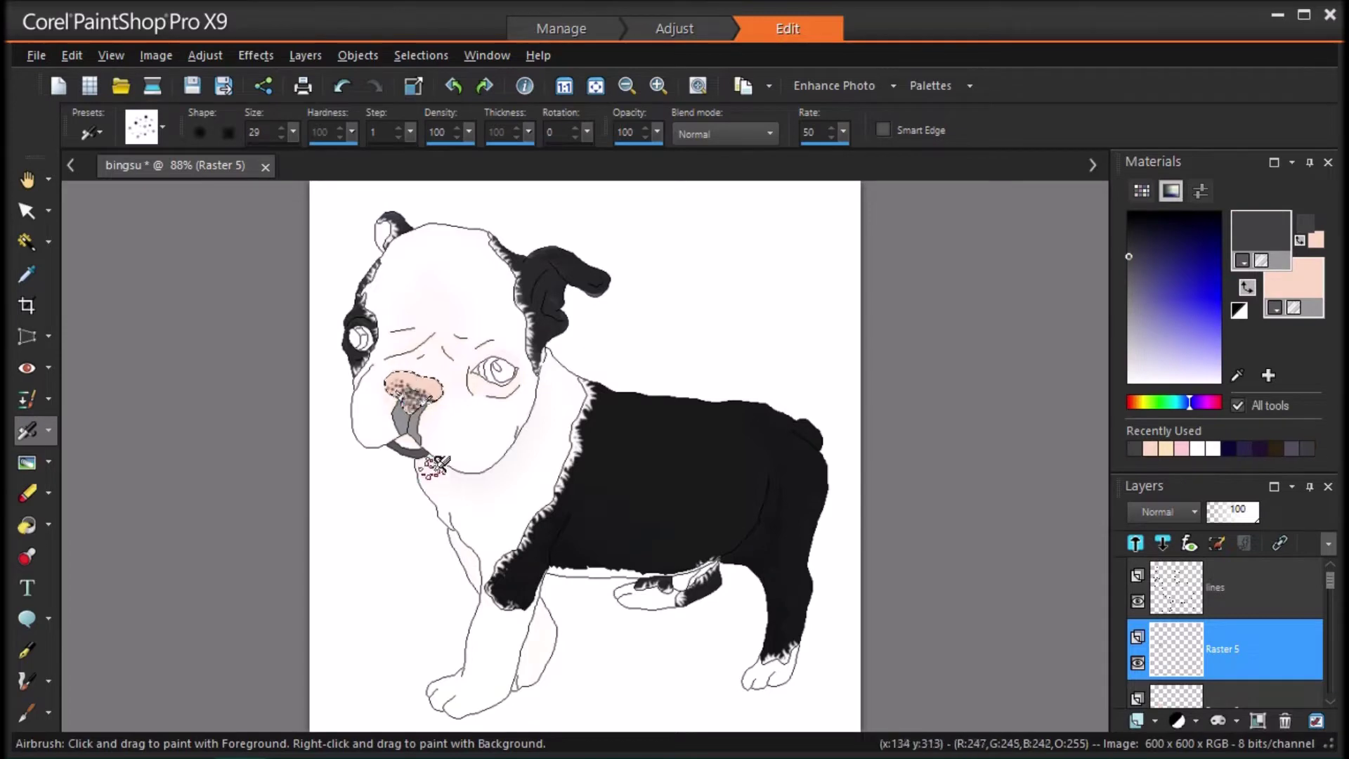
Step: Soften the dark nose speckles with an Average blur and set their layer to Multiply at opacity 89
left_click(155, 55)
mouse_move(204, 55)
mouse_move(226, 386)
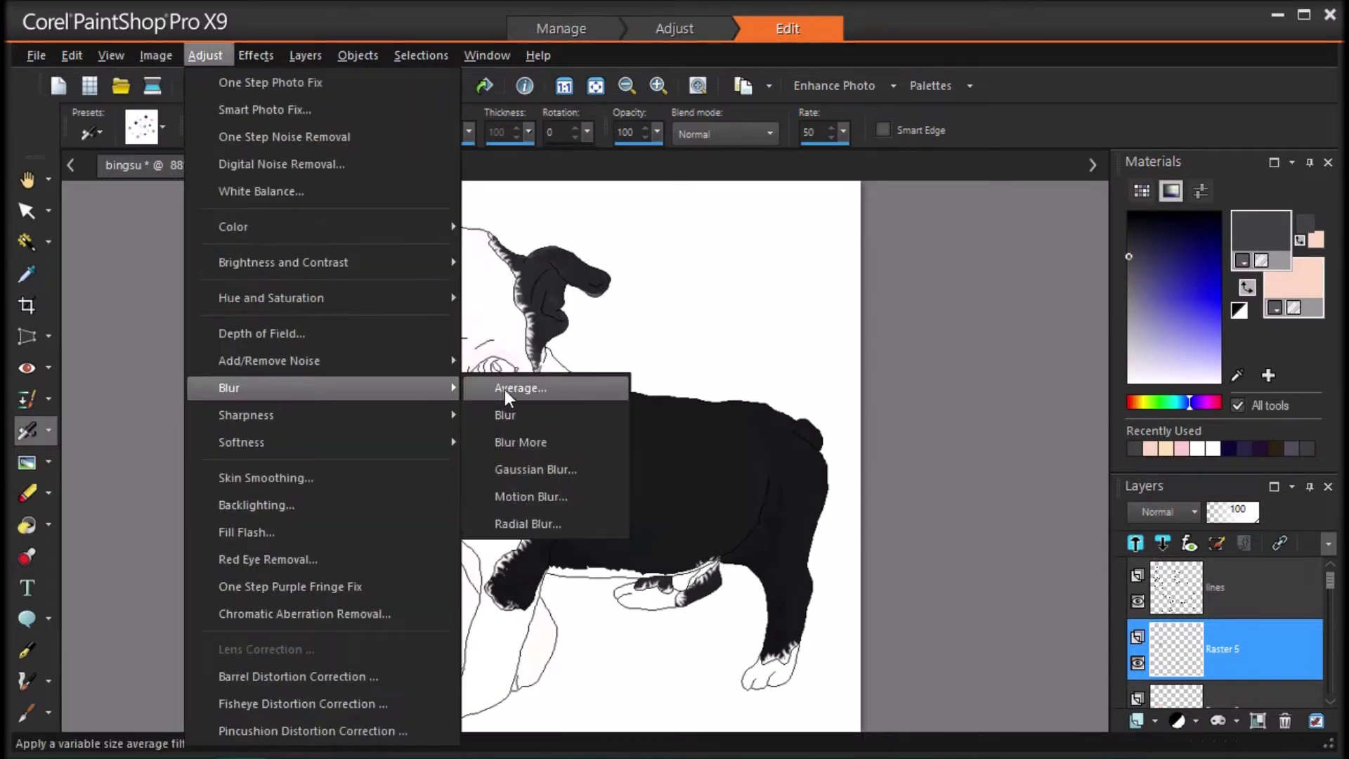
left_click(500, 388)
left_click(1117, 475)
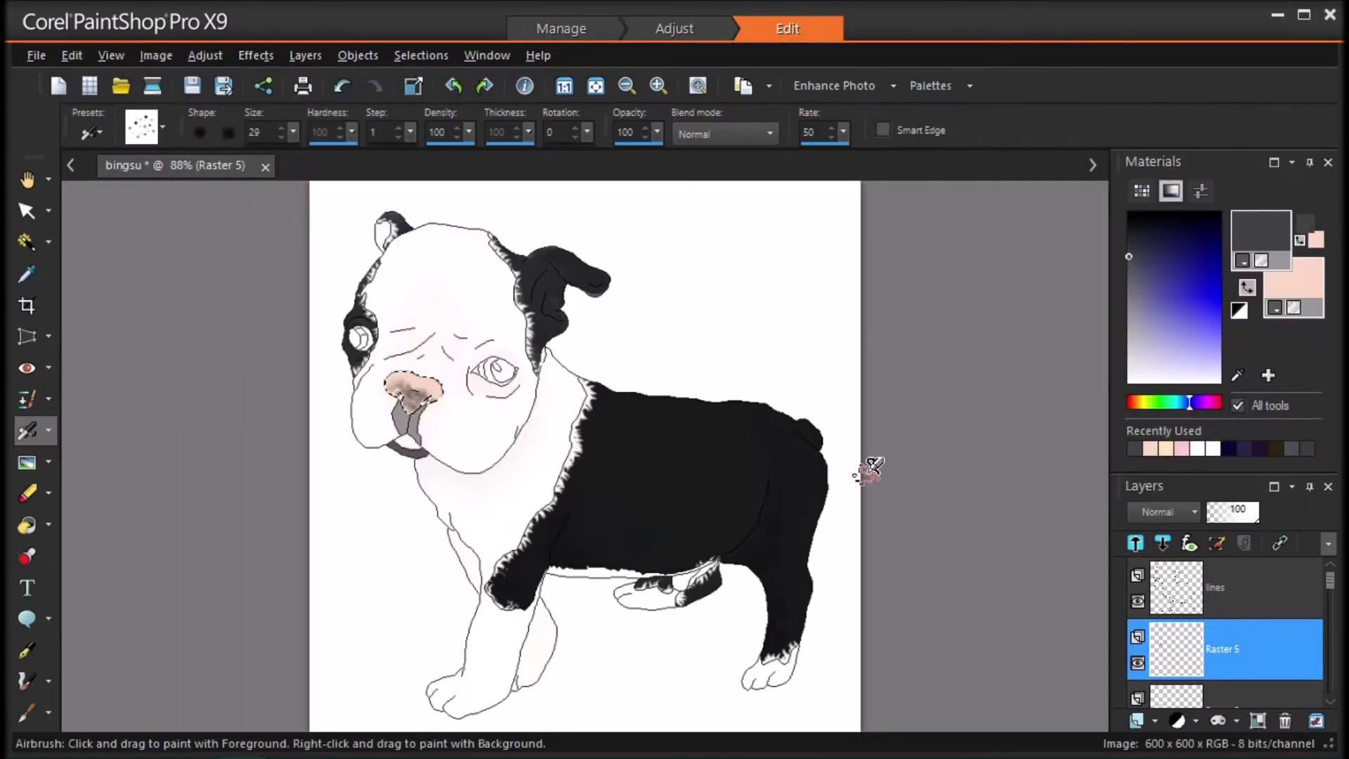
left_click(1194, 511)
left_click(1203, 535)
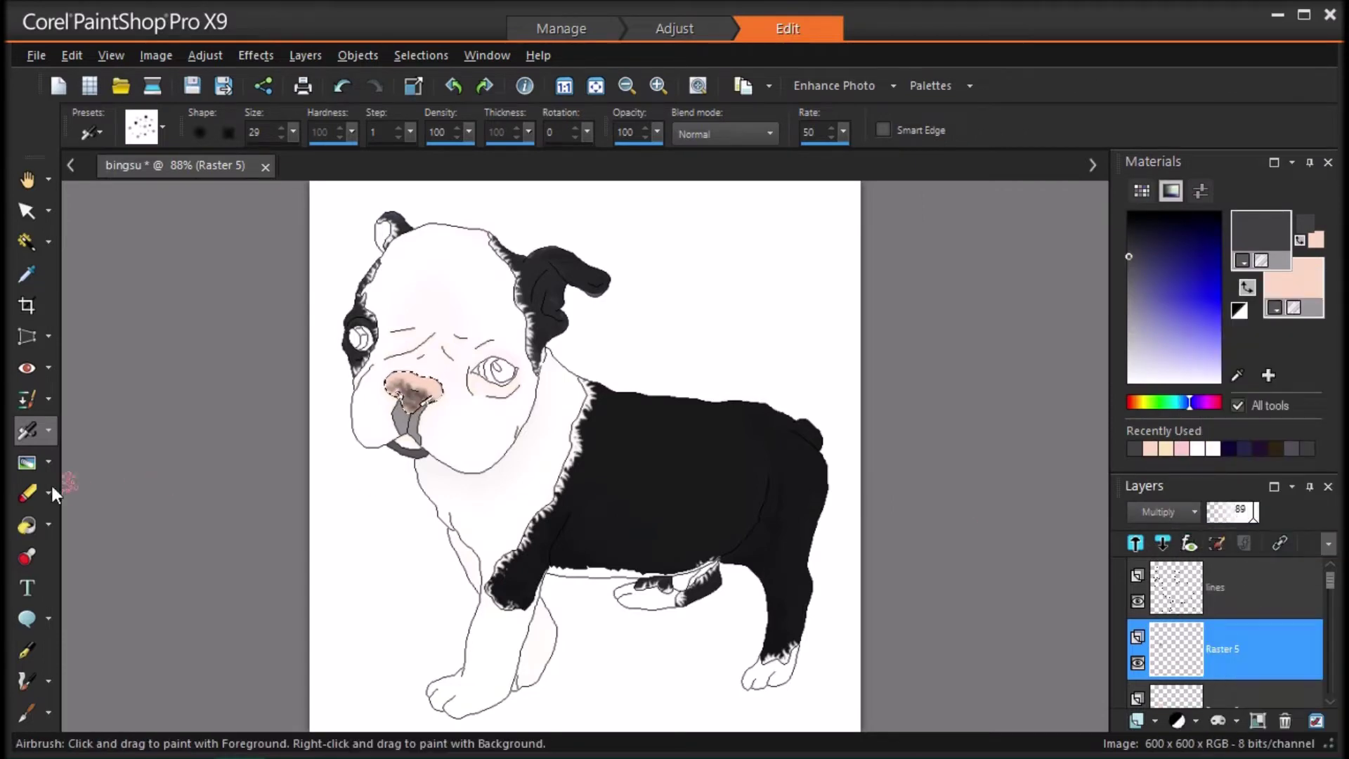
Step: Paint salmon pink shading beside both nostrils on Raster 6 with a size 10 brush
left_click(27, 493)
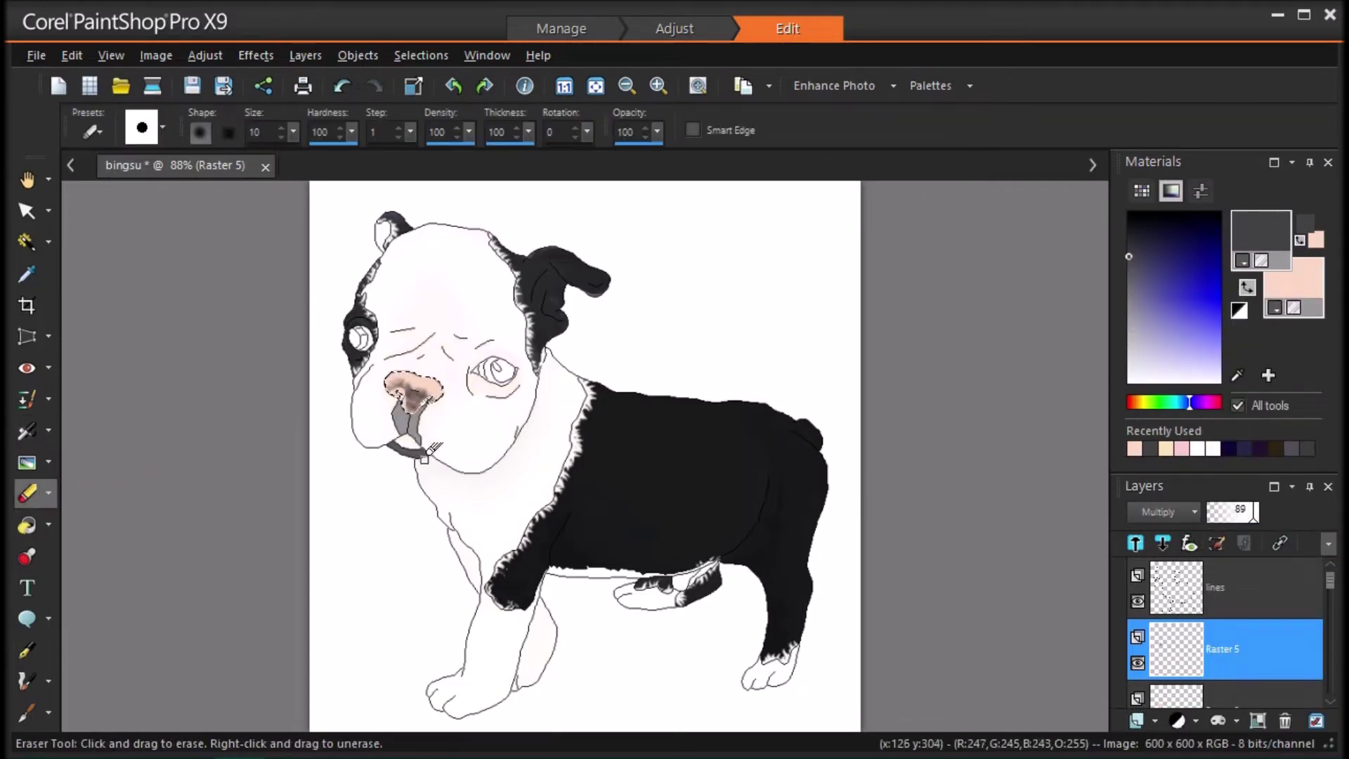
left_click(27, 430)
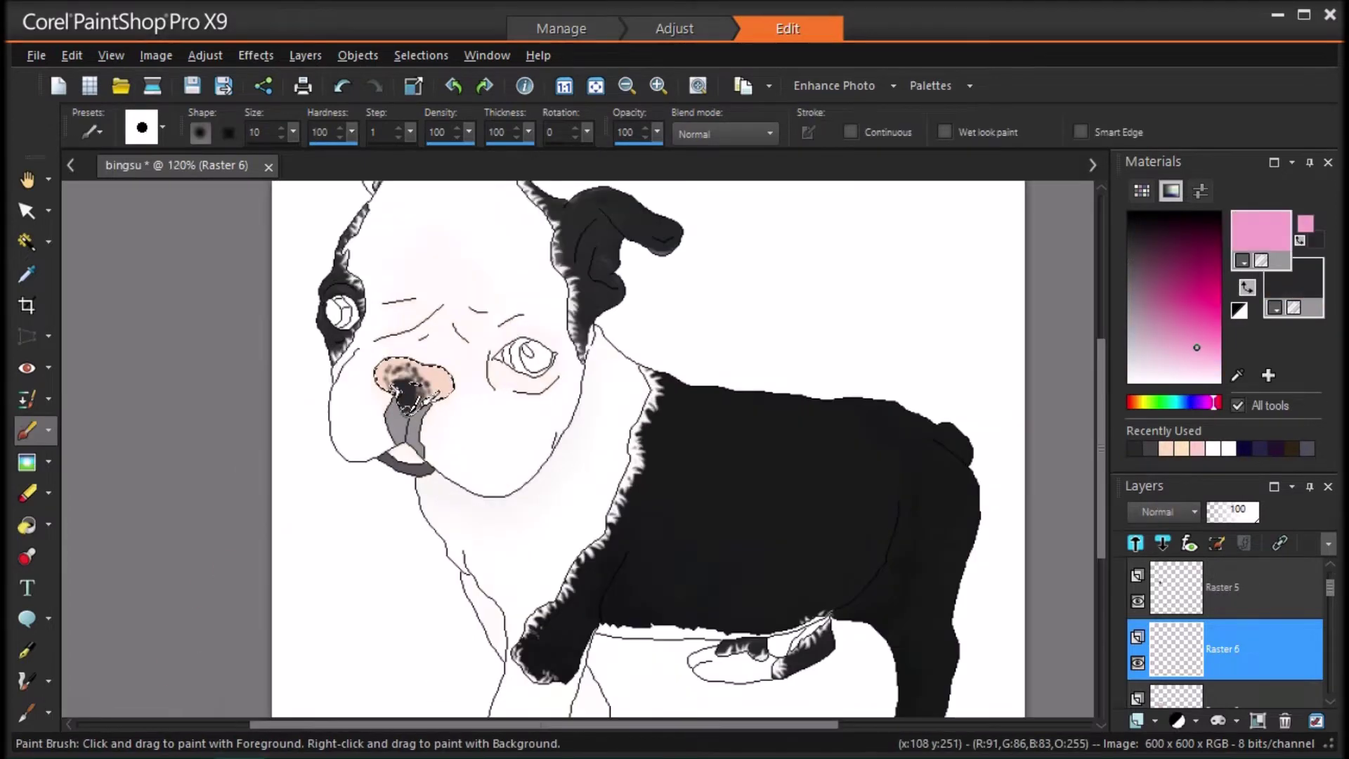
scroll(422, 352, "up", 3)
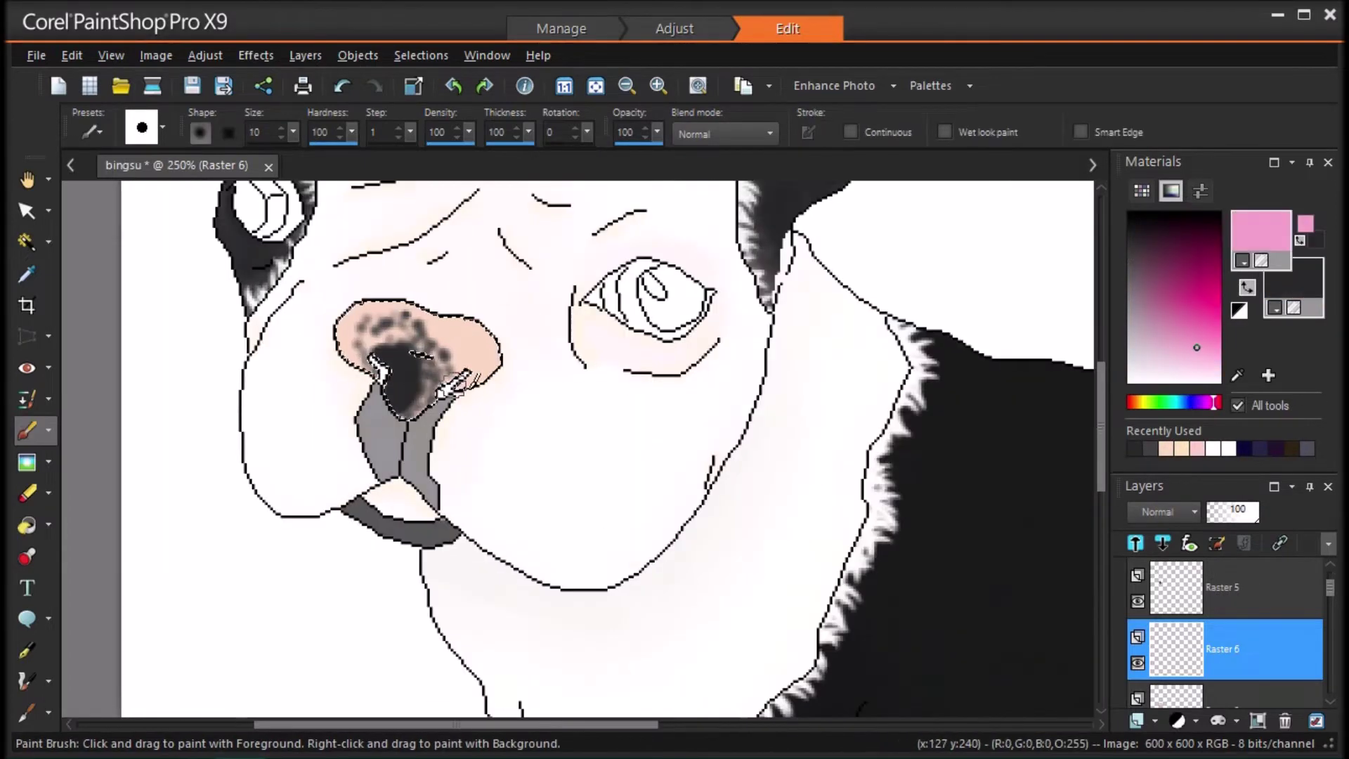
left_click(1130, 402)
left_click(1194, 341)
left_click_drag(484, 373, 473, 384)
left_click_drag(357, 364, 373, 380)
Step: Add the nostril openings to the selection point to point, paint them salmon pink and soften the shading at size 19, opacity 47
left_click(49, 244)
left_click(147, 273)
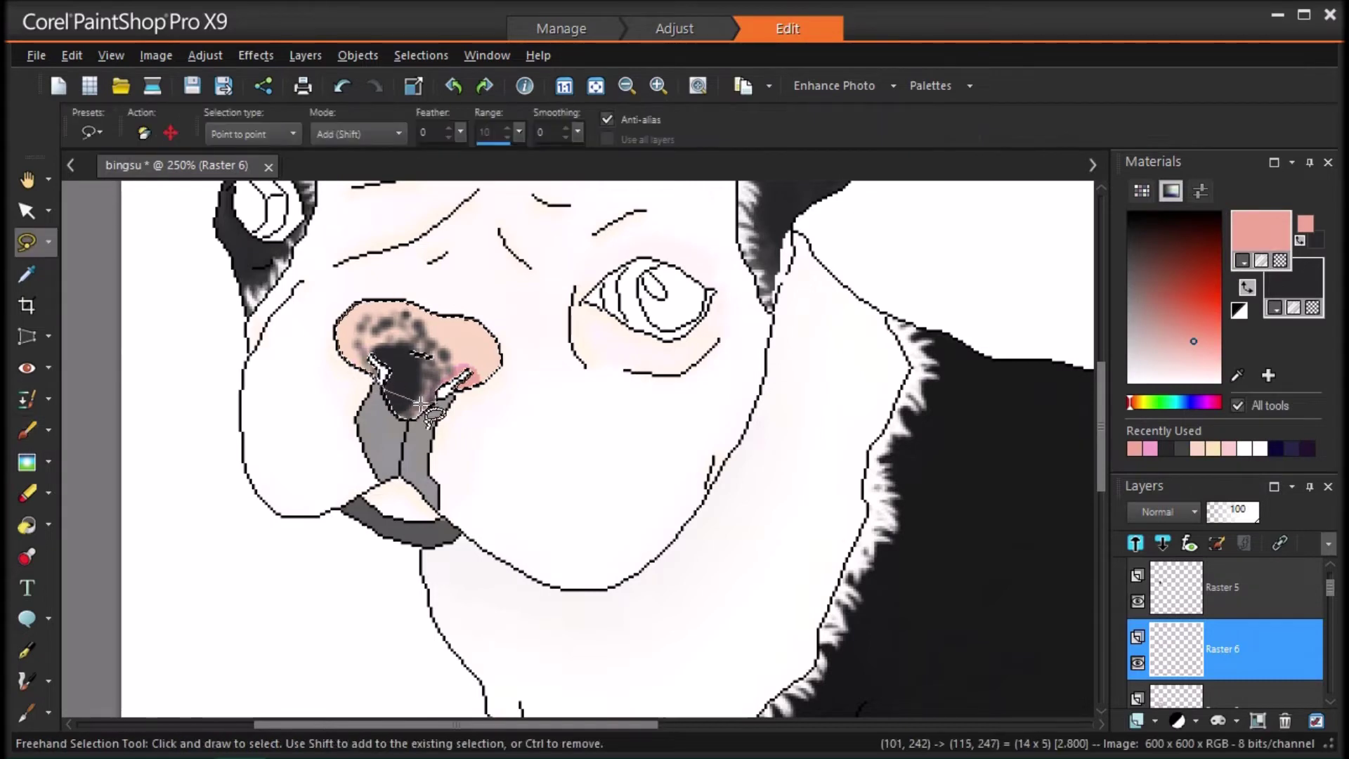
key("b")
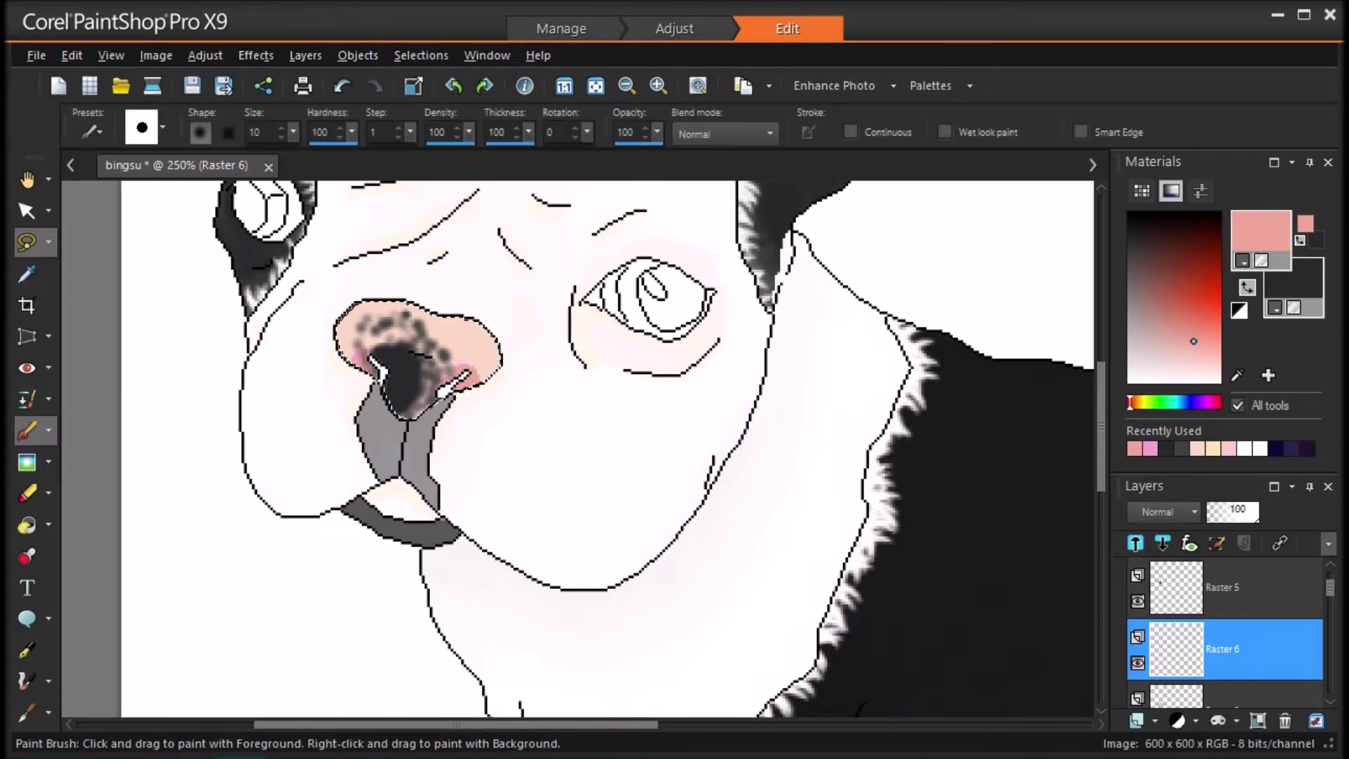
left_click(27, 462)
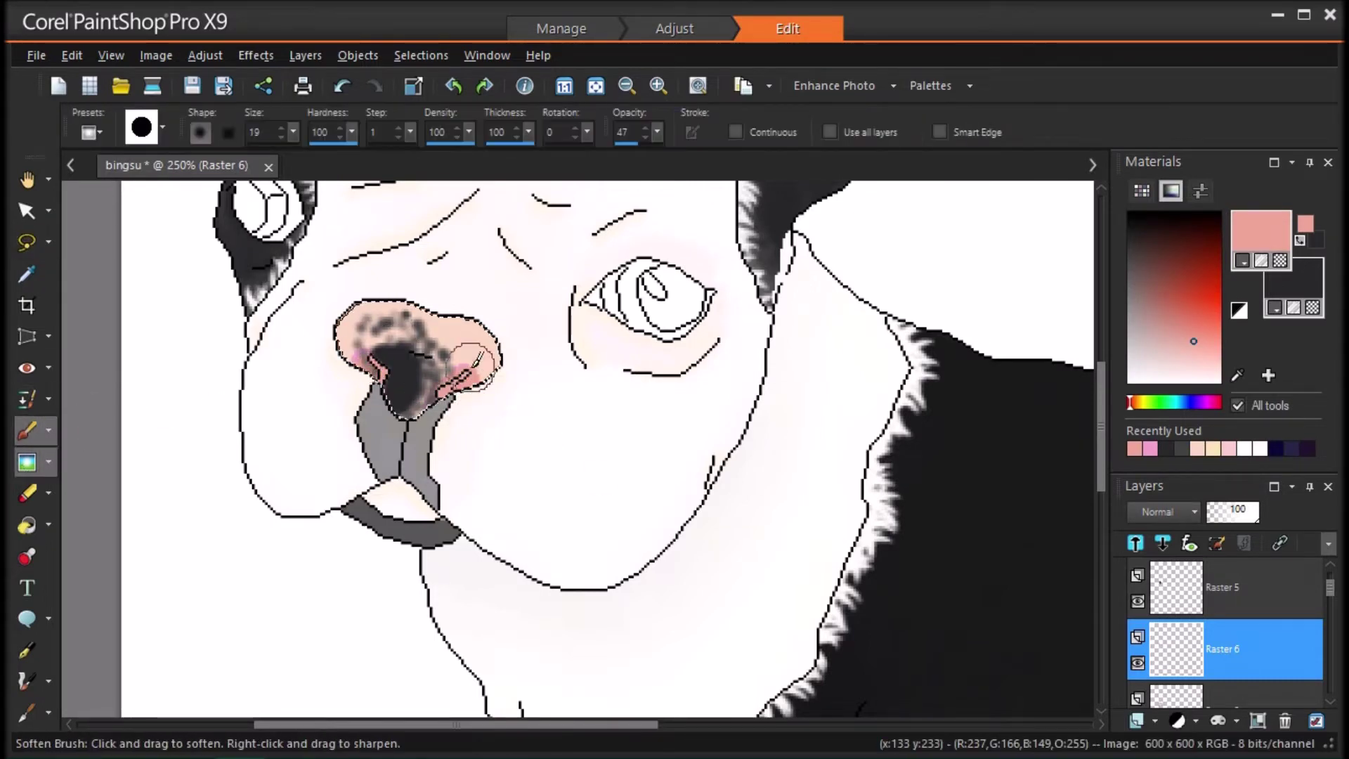
left_click_drag(478, 377, 464, 395)
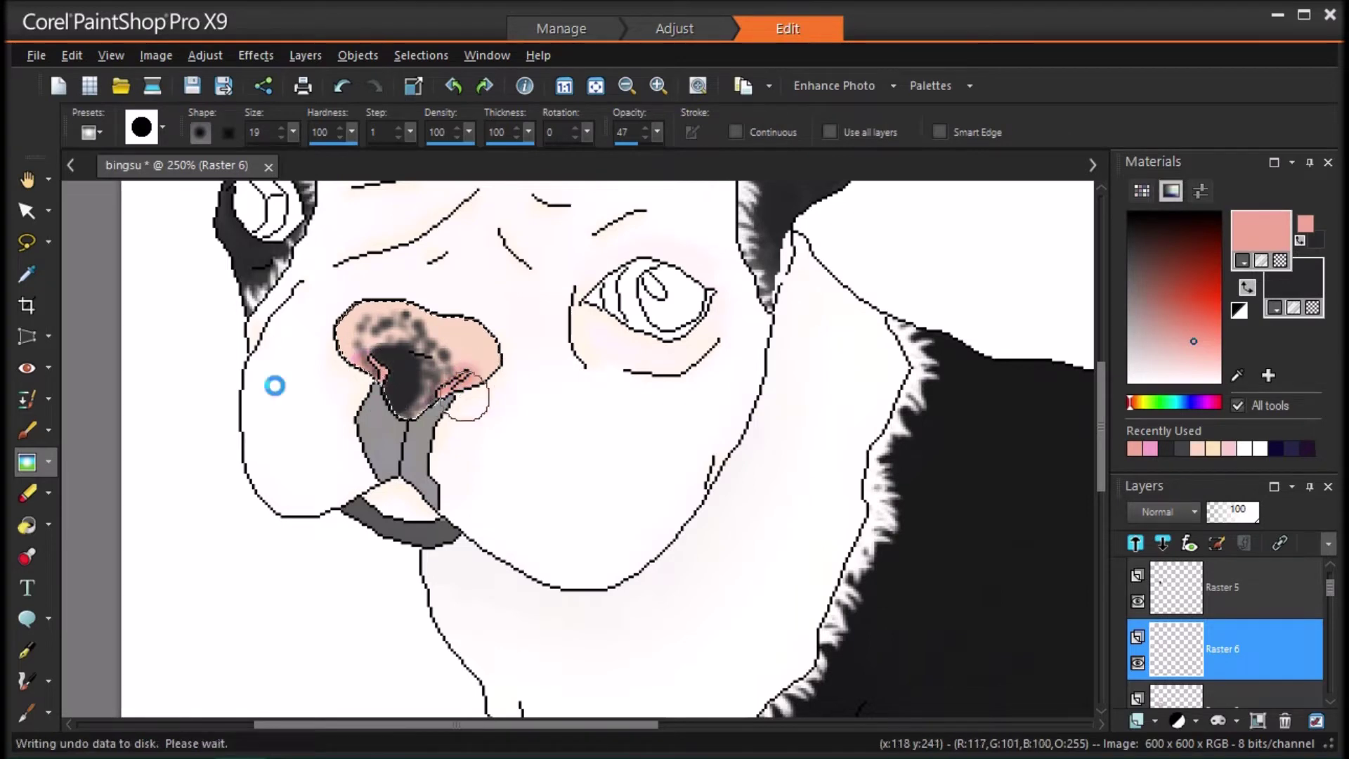
Step: Paint the nostril openings dark red on Raster 6 and blend the colour with the Soften Brush
left_click(1180, 270)
left_click(27, 430)
mouse_move(441, 393)
left_mouse_down()
mouse_move(453, 382)
mouse_move(442, 395)
left_mouse_up()
left_click(27, 461)
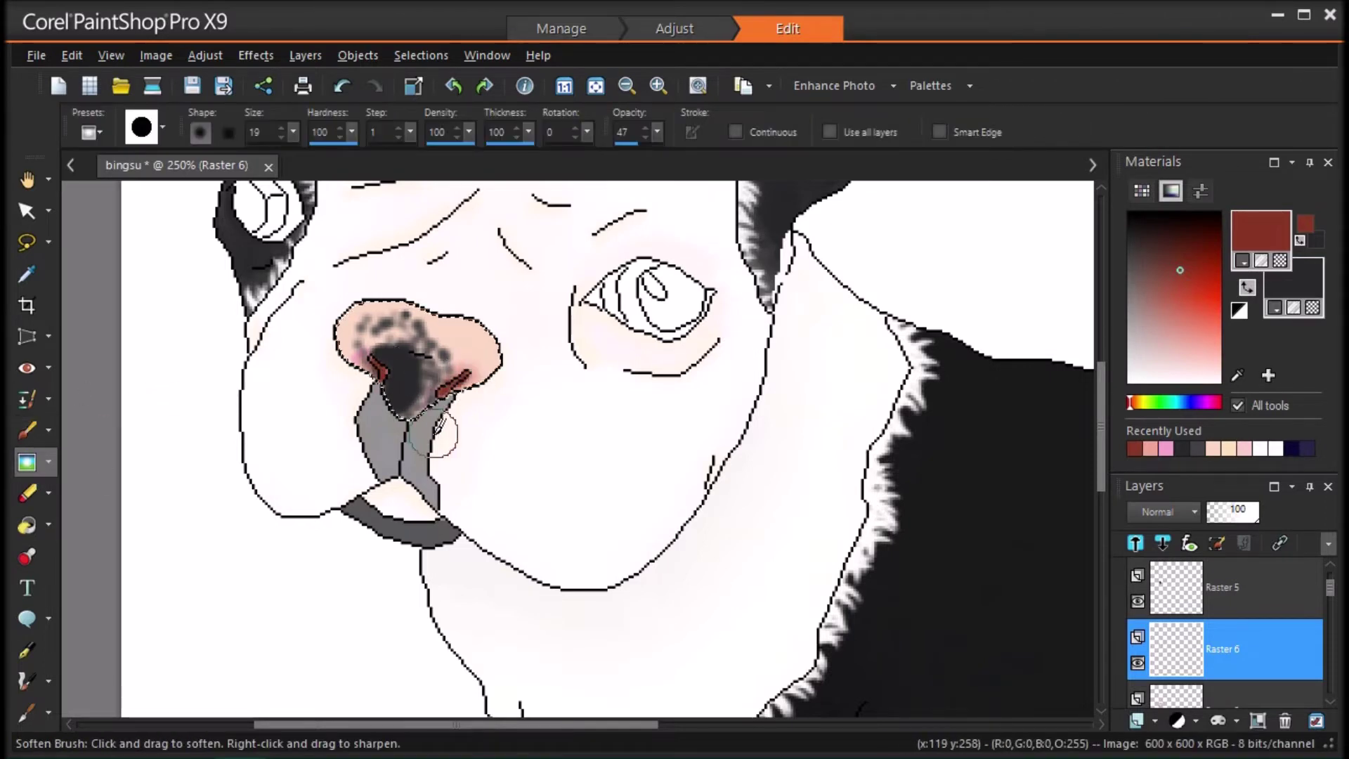
Step: Try different blend modes on the nostril layer Raster 6, including Multiply, Dodge and Soft Light
left_click(1163, 511)
left_click(1222, 537)
left_click(1162, 511)
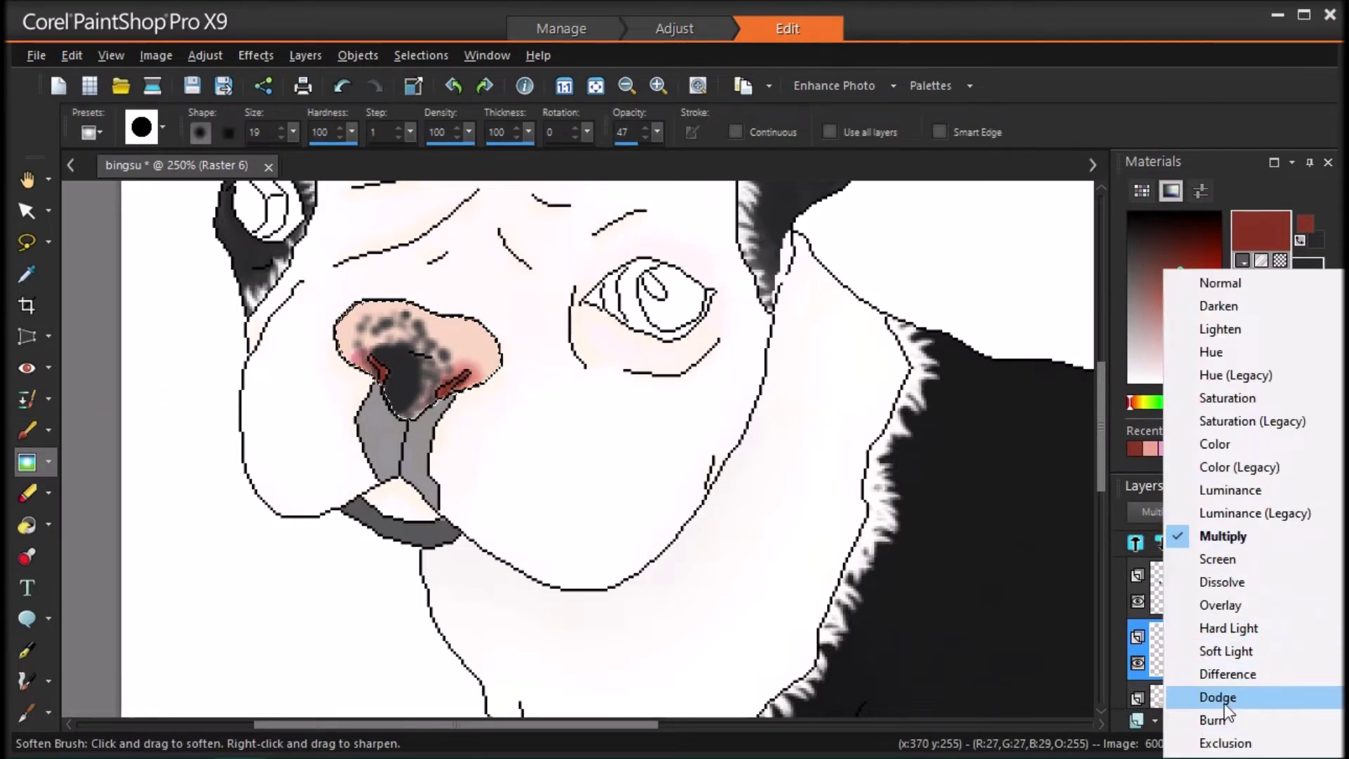
left_click(1217, 696)
left_click(1163, 511)
left_click(1220, 623)
left_click(1163, 512)
left_click(1215, 188)
left_click(1162, 512)
left_click(1194, 512)
left_click(1162, 511)
left_click(1194, 486)
left_click(1163, 512)
left_click(1222, 535)
left_click(1163, 512)
left_click(1221, 627)
left_click(1163, 512)
left_click(1222, 605)
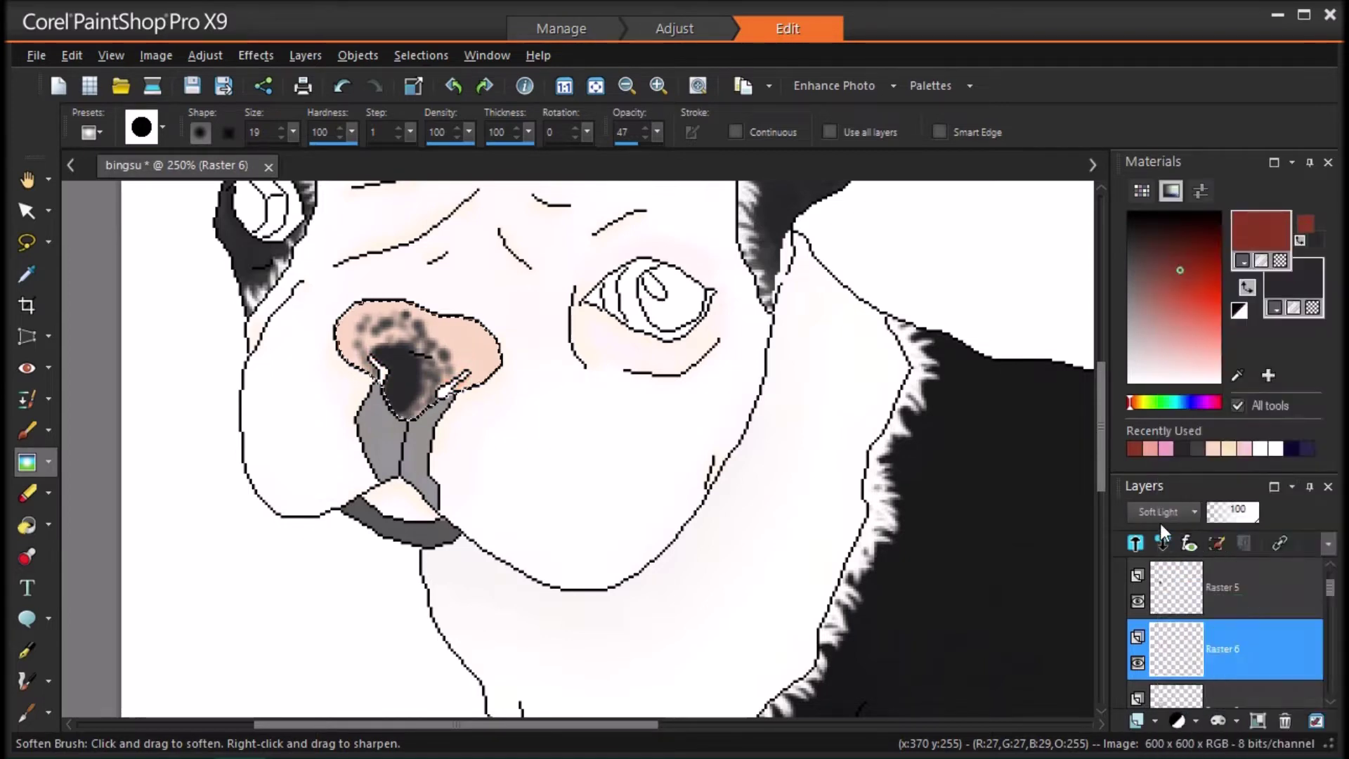
left_click(1163, 511)
left_click(1211, 580)
left_click(1163, 511)
left_click(1232, 605)
left_click(1163, 512)
left_click(1243, 620)
left_click(1148, 503)
left_click(1159, 409)
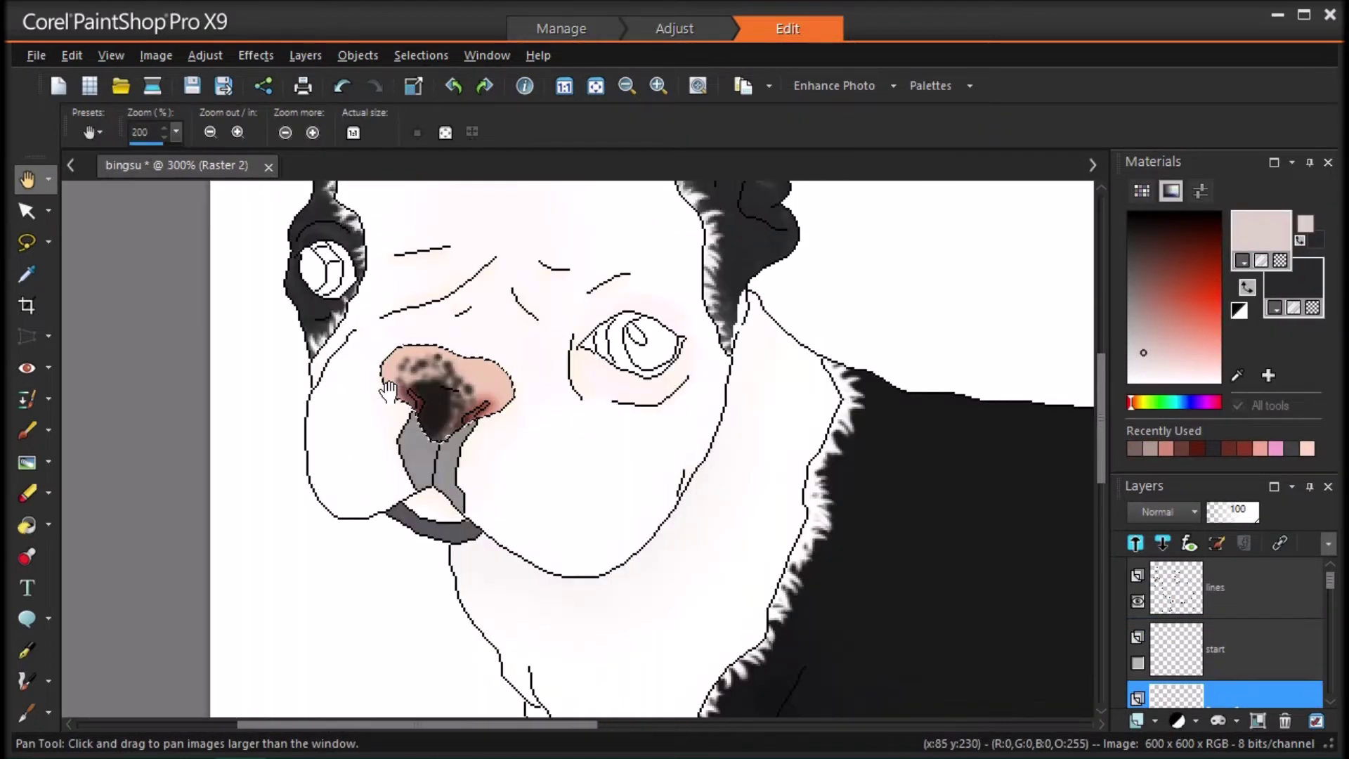
Step: Undo the faint nose stroke, repaint a pale pink highlight across the dark centre at size 1, opacity 100, and soften it at size 3
scroll(387, 390, "up", 1)
left_click(27, 430)
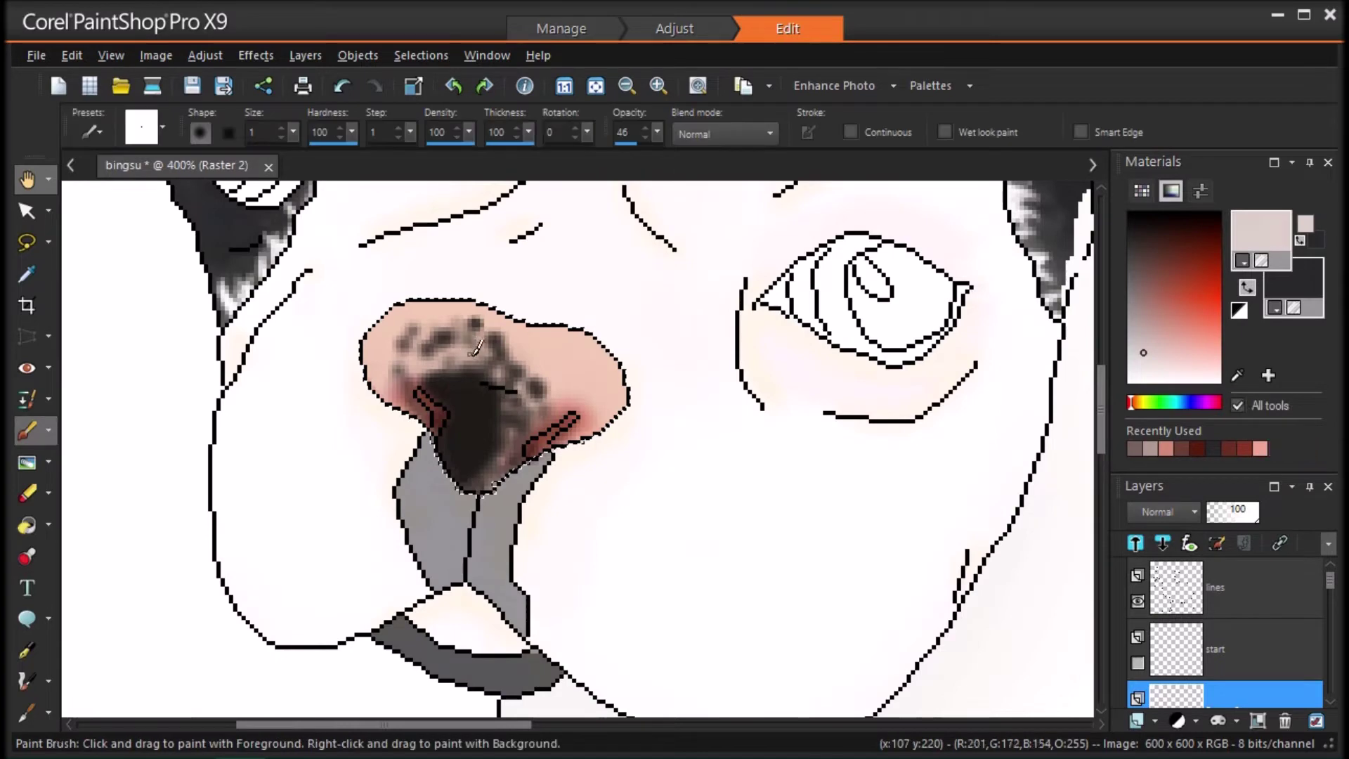
left_click(344, 88)
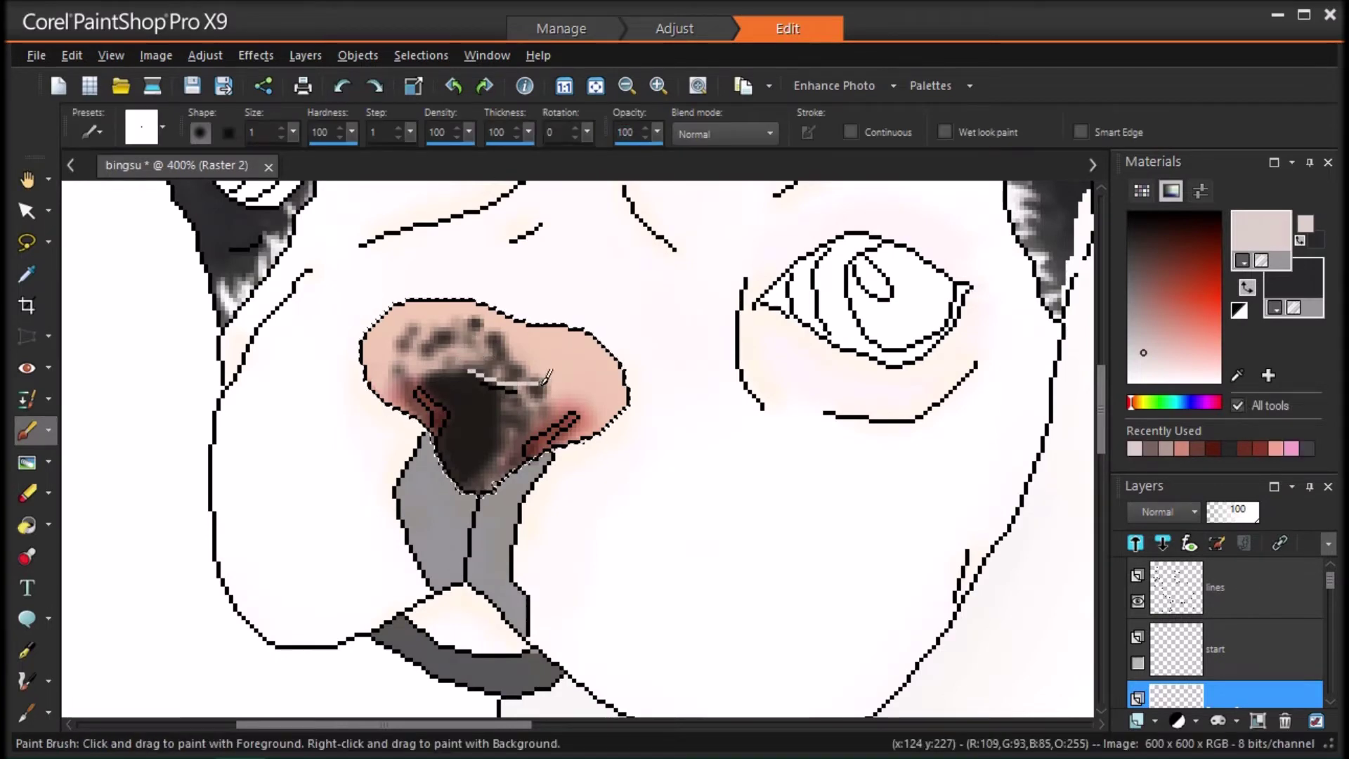
left_click(48, 461)
left_click(120, 253)
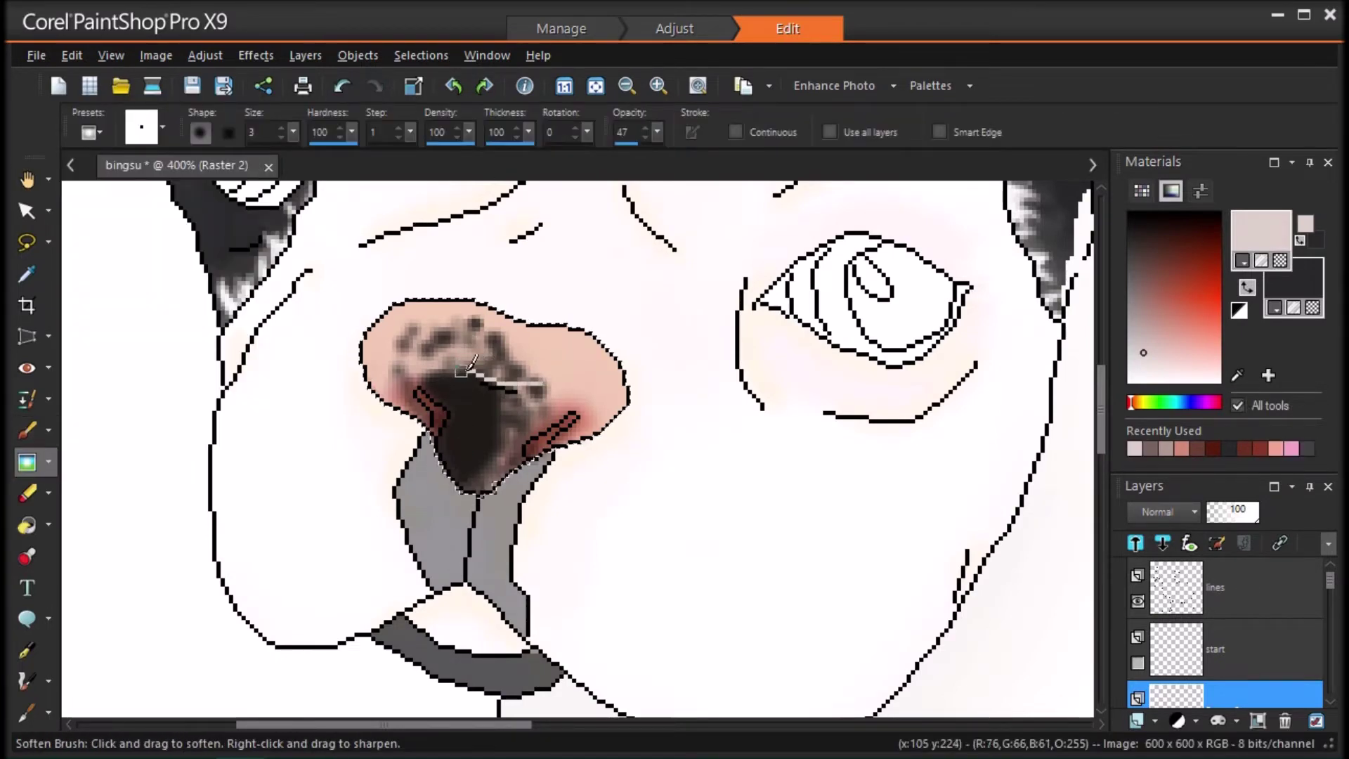
Step: Try Multiply on the nose highlight layer Raster 2, then set it to Lighten at opacity 89
left_click(1187, 511)
left_click(1244, 632)
left_click(1187, 511)
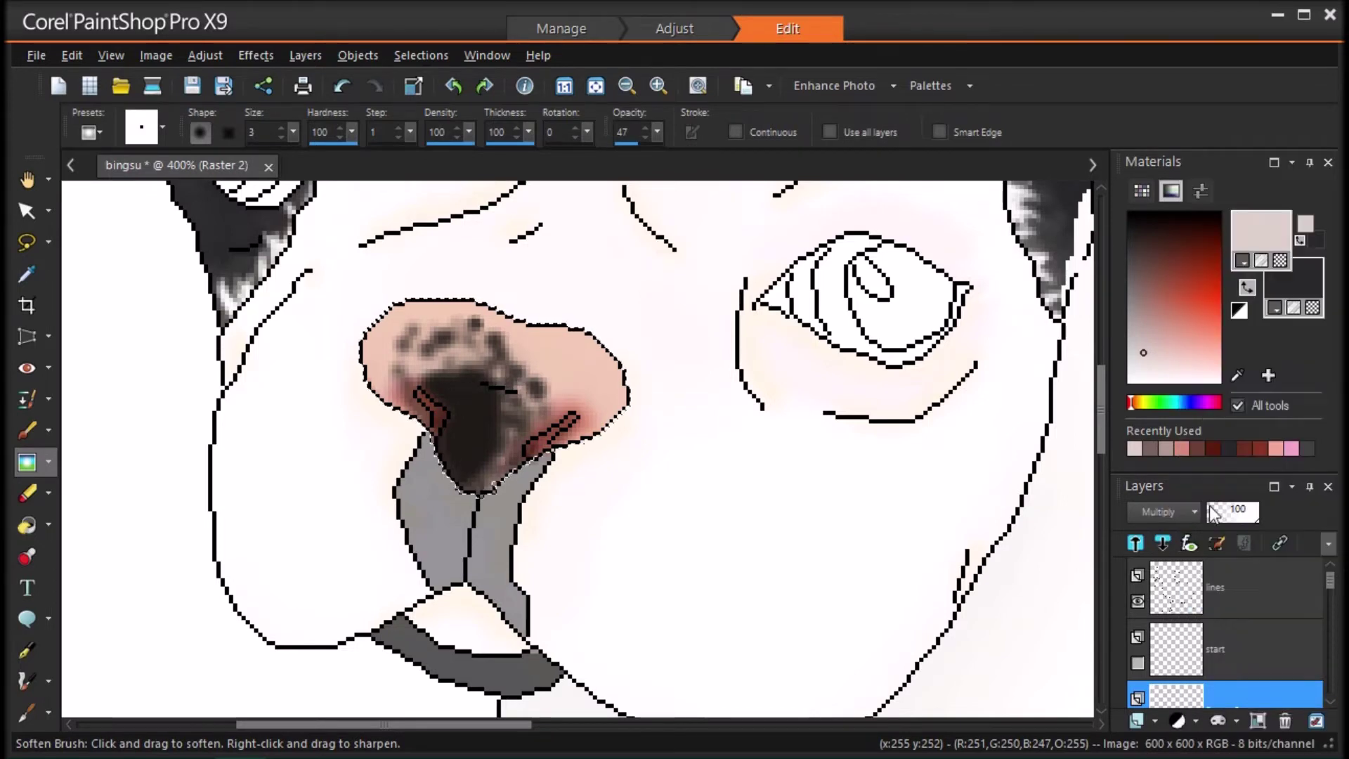
left_click(1235, 325)
left_click_drag(1252, 517, 967, 509)
Step: Paint a near-white highlight (RGB 250, 250, 250) on the upper left of the nose at size 1 and soften it
key("b")
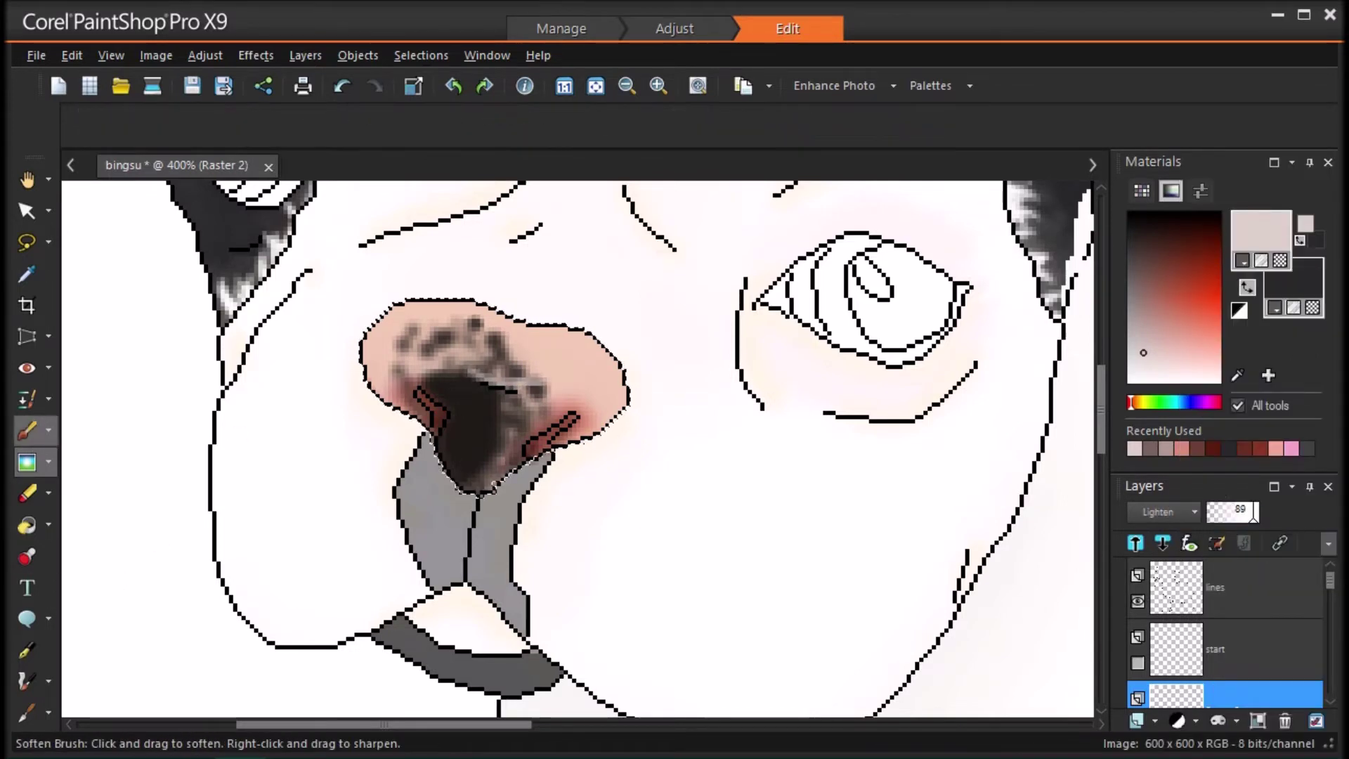
left_click(1129, 380)
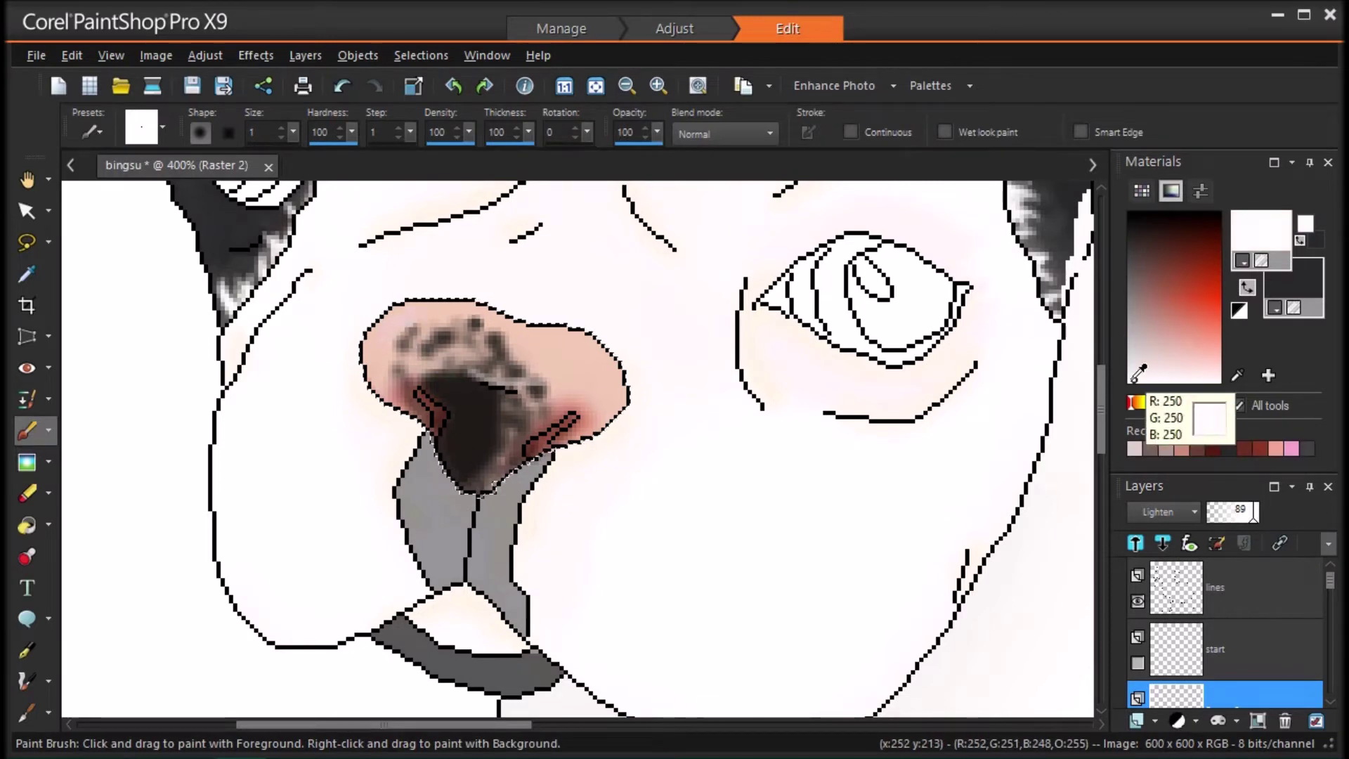
left_click_drag(391, 330, 414, 321)
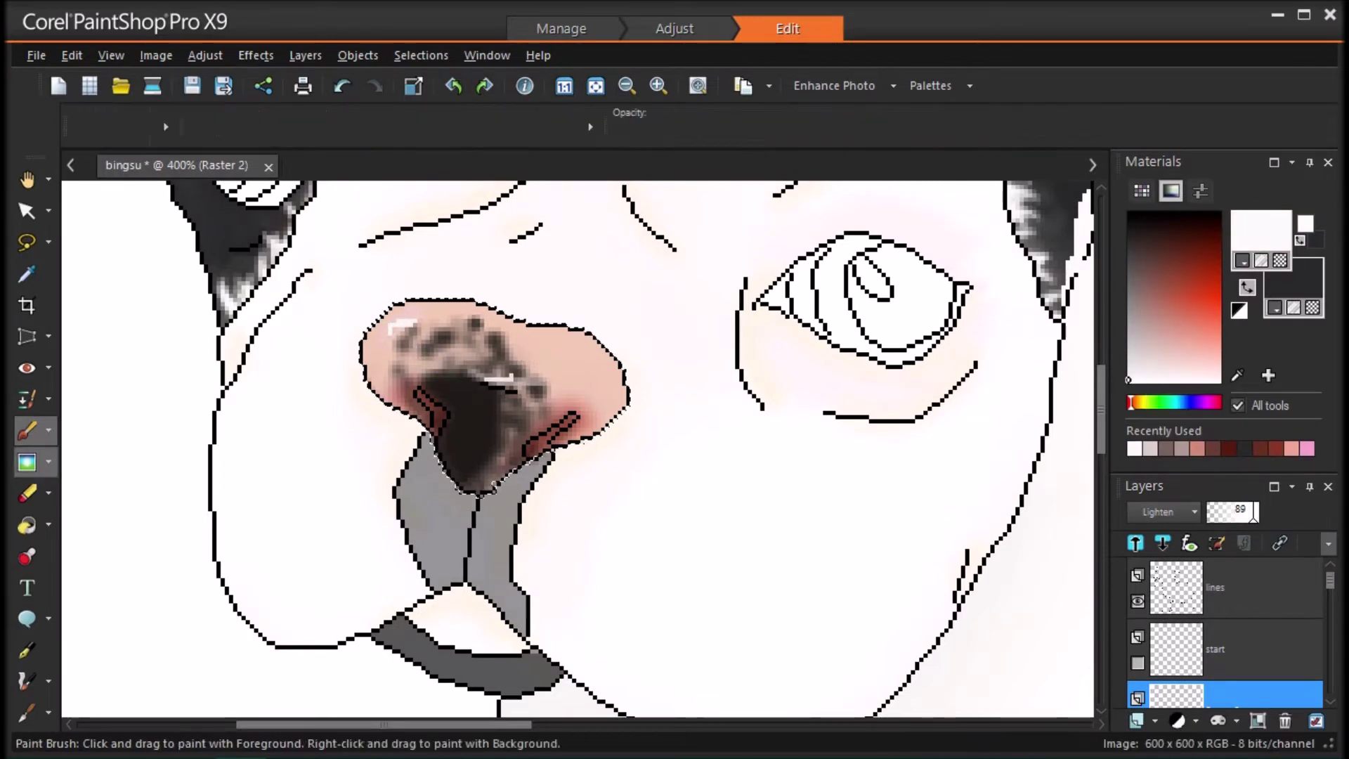
left_click(26, 461)
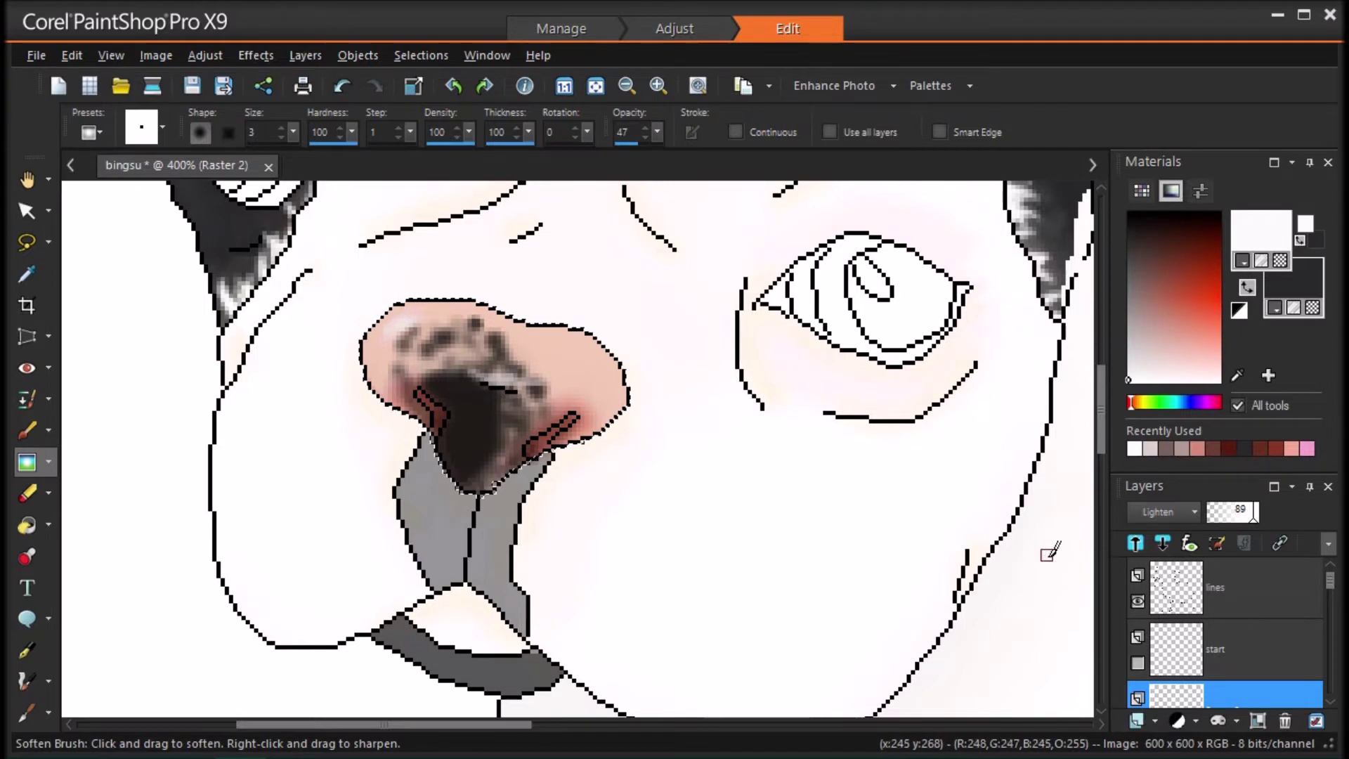
Step: Airbrush dark grey speckles below the nose and along the muzzle edges at size 29
left_click(596, 86)
key("x")
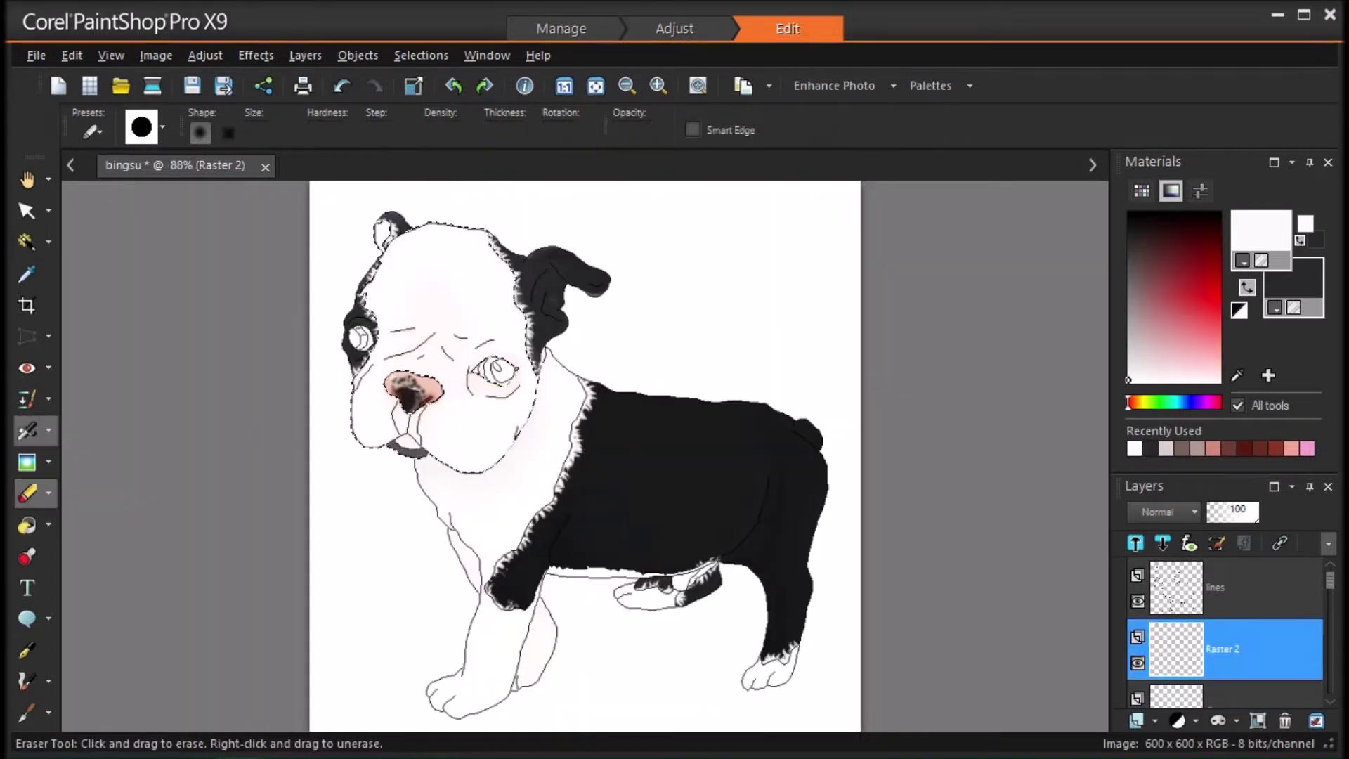
left_click(27, 430)
left_click(1246, 286)
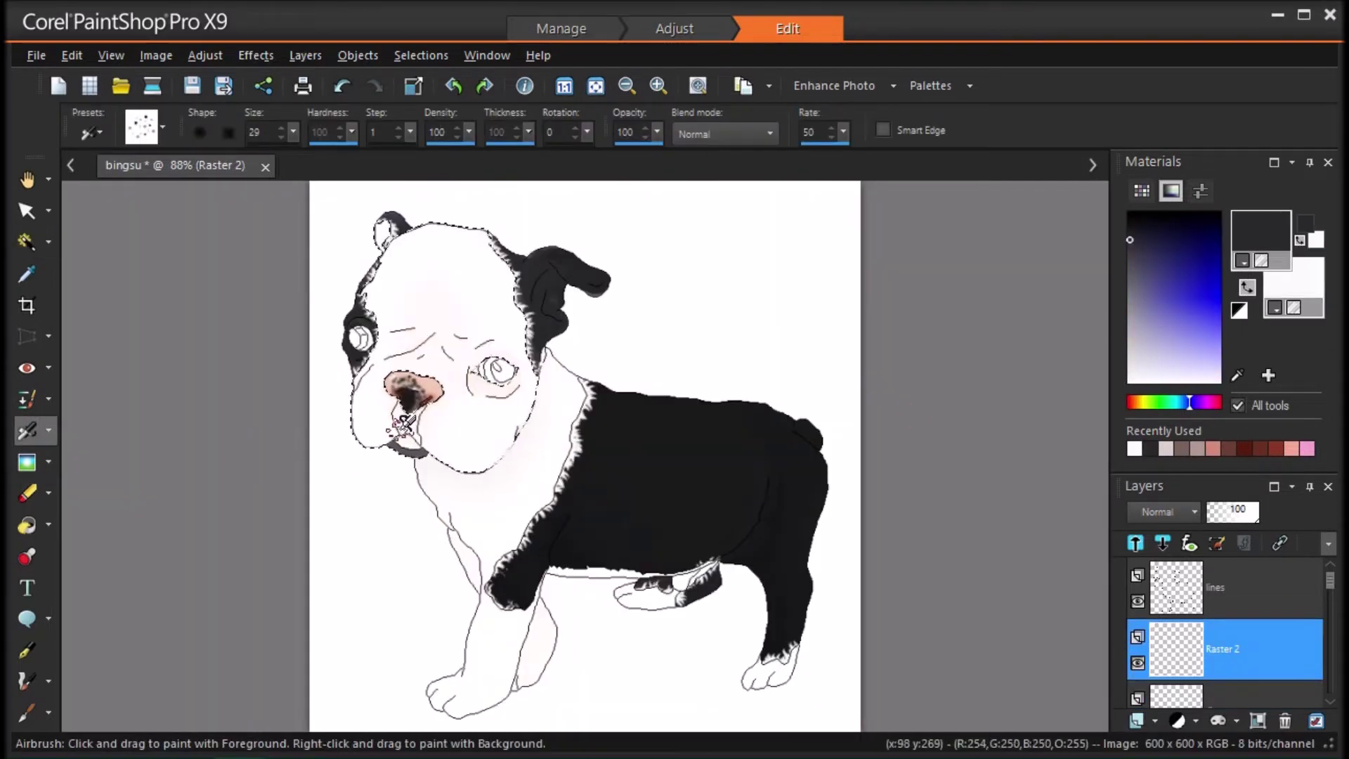
left_click_drag(415, 402, 439, 447)
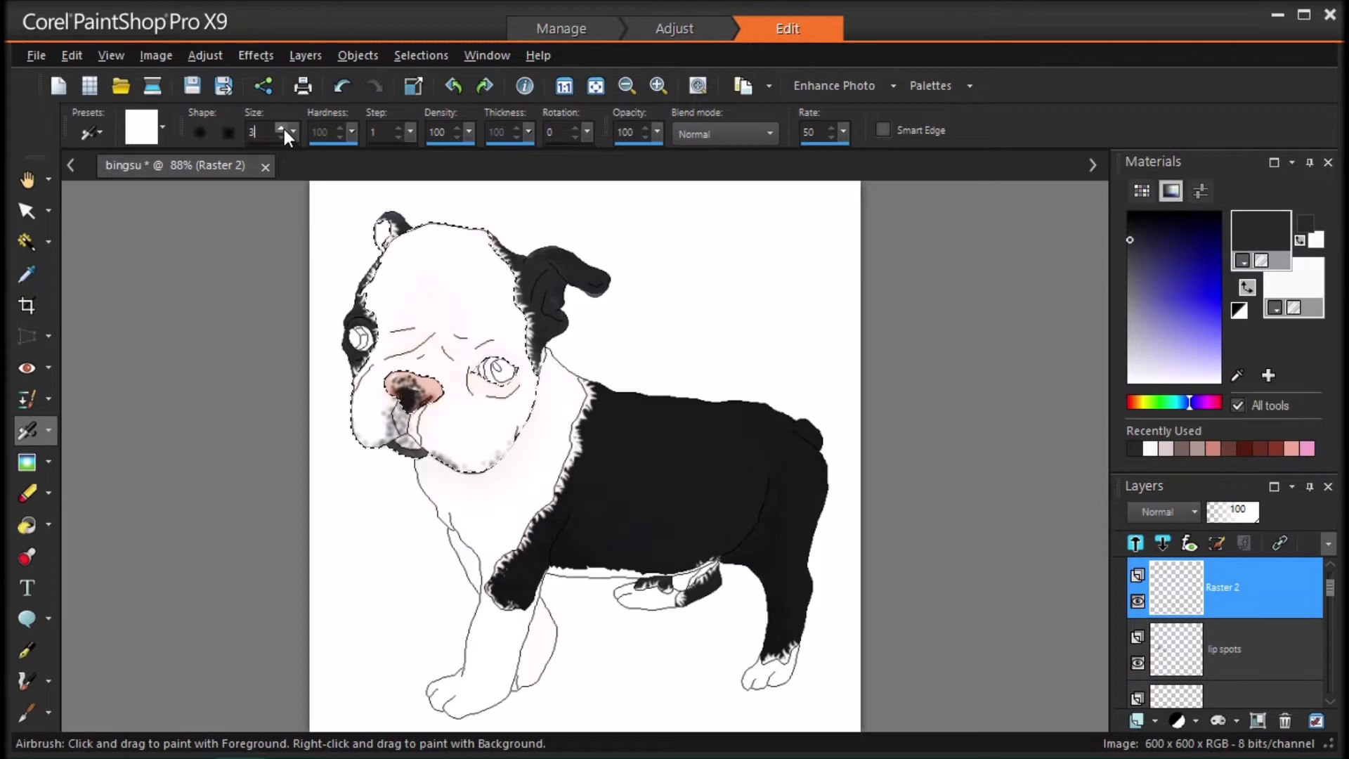
Step: Airbrush fine dark blue-grey speckles over the patch below the nose on Raster 2, starting at size 10
scroll(404, 393, "up", 5)
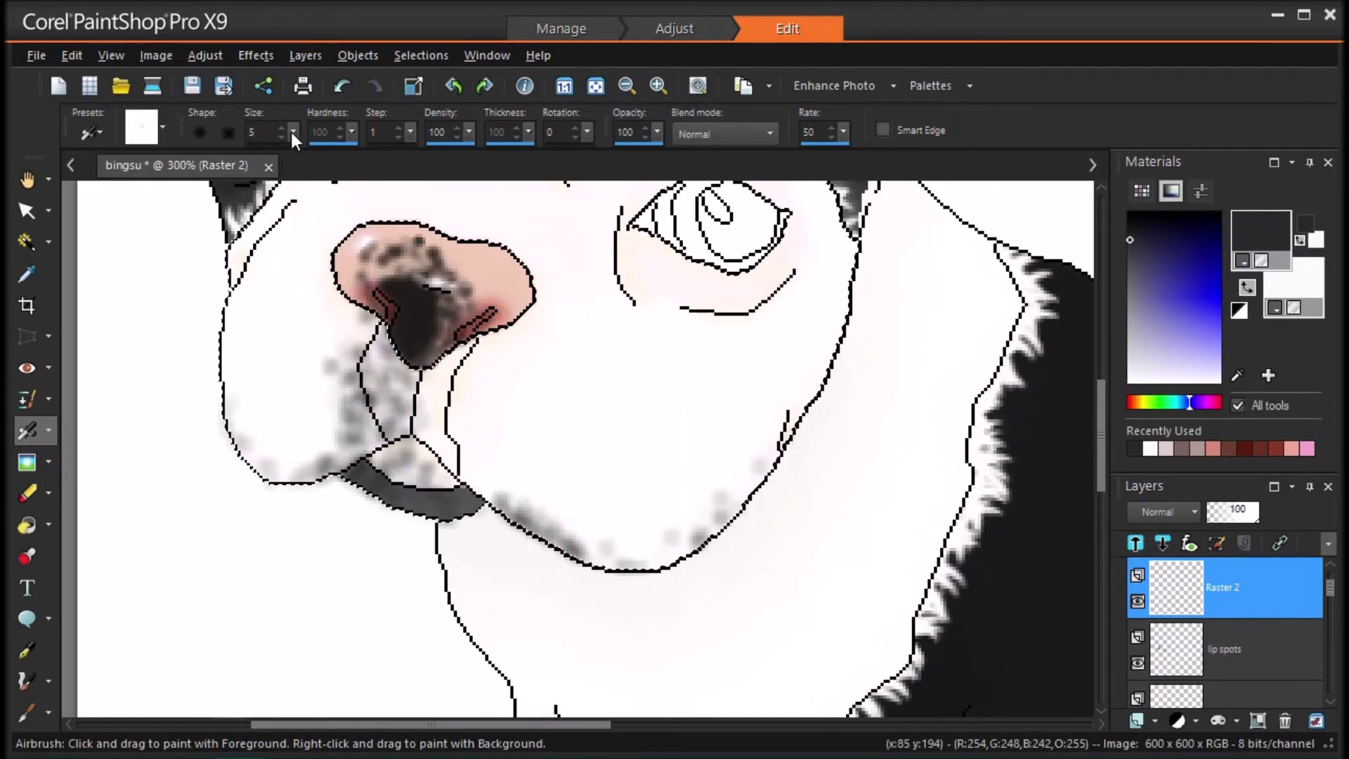
left_click(283, 129)
left_click(282, 129)
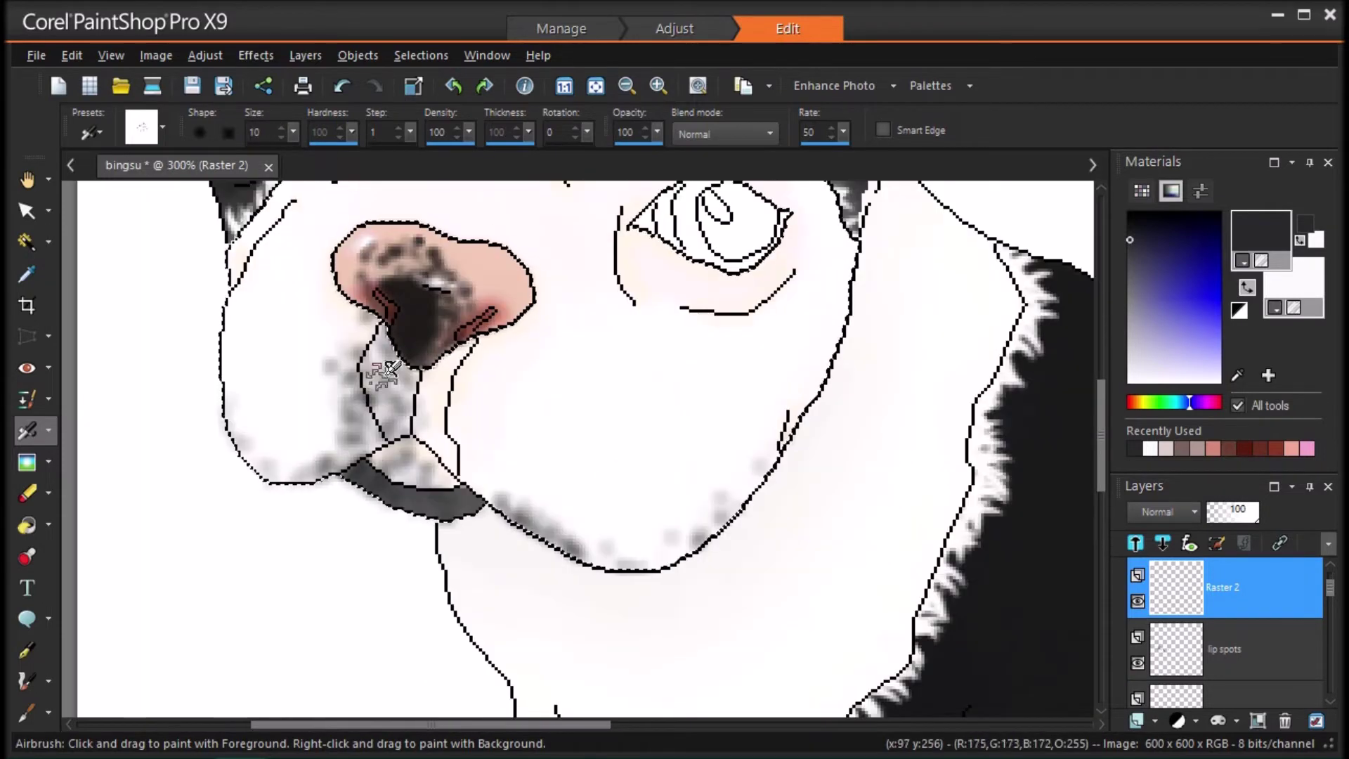
left_click(1140, 230)
left_click_drag(392, 430, 391, 355)
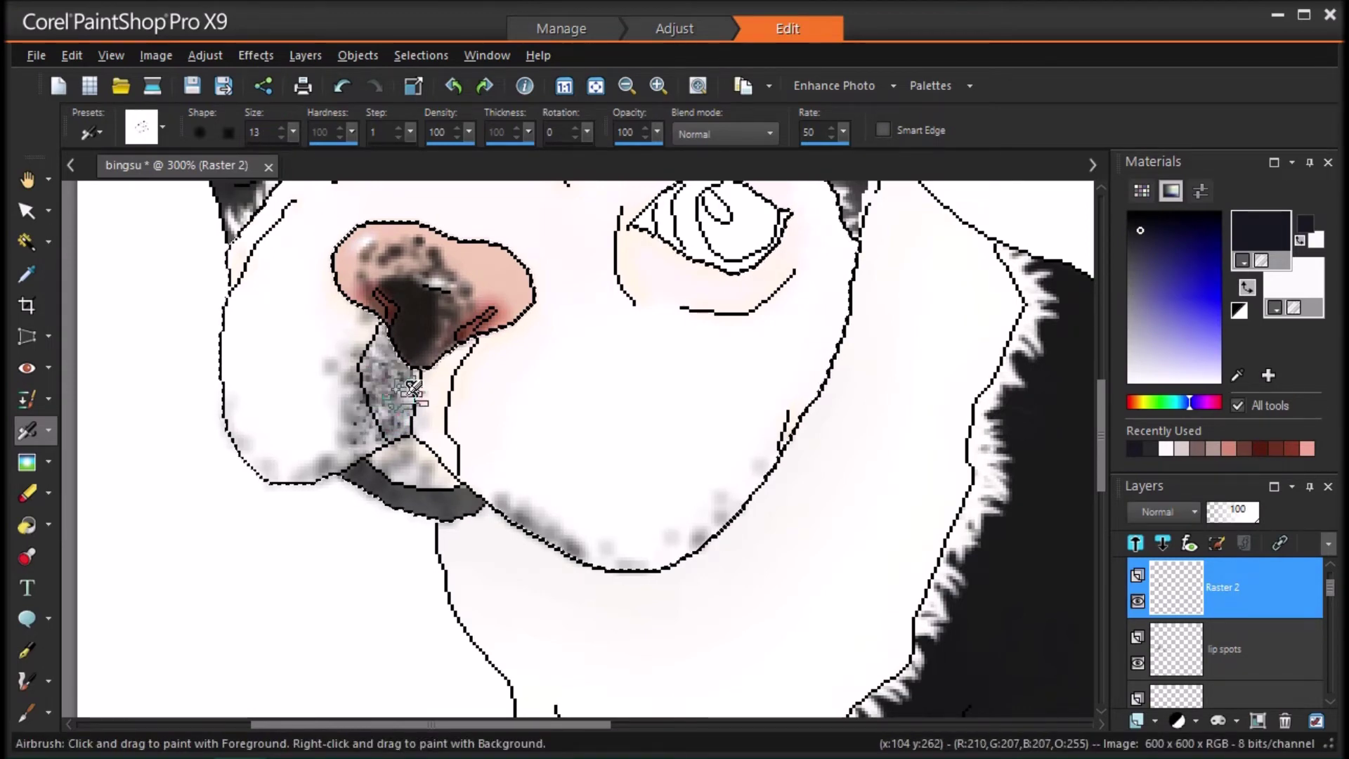
Step: Add speckles across the muzzle centre at size 15 and airbrush near-black specks beneath the nose
left_click(283, 128)
left_click(282, 128)
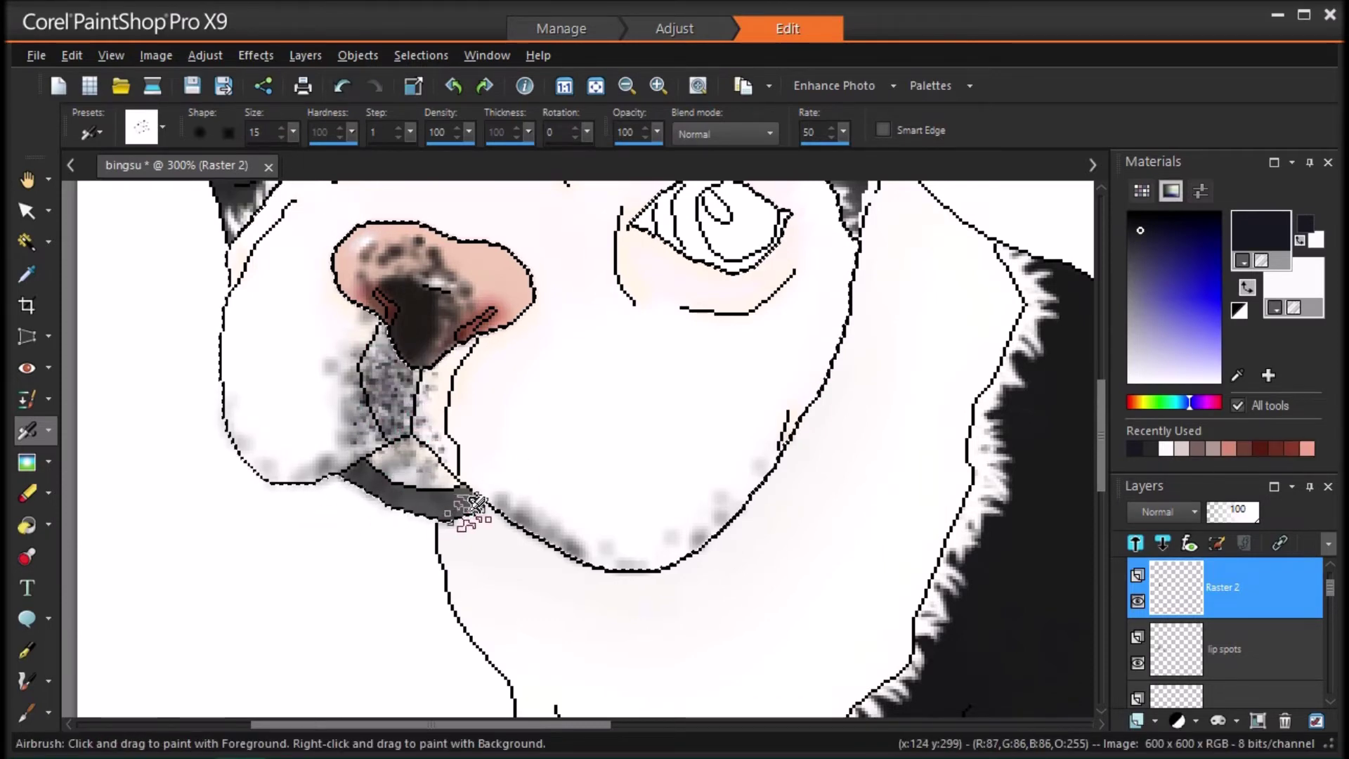
left_click_drag(293, 132, 284, 137)
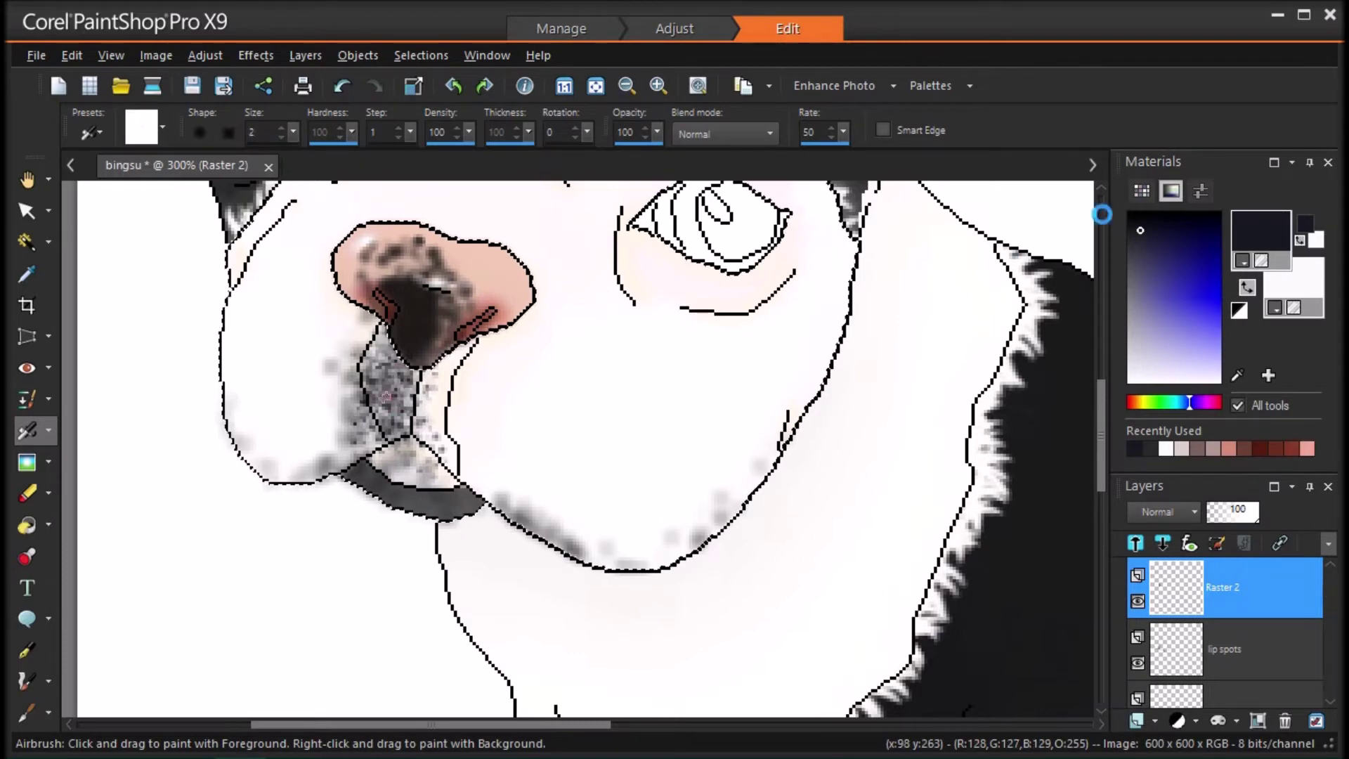
left_click(1132, 213)
left_click(383, 410)
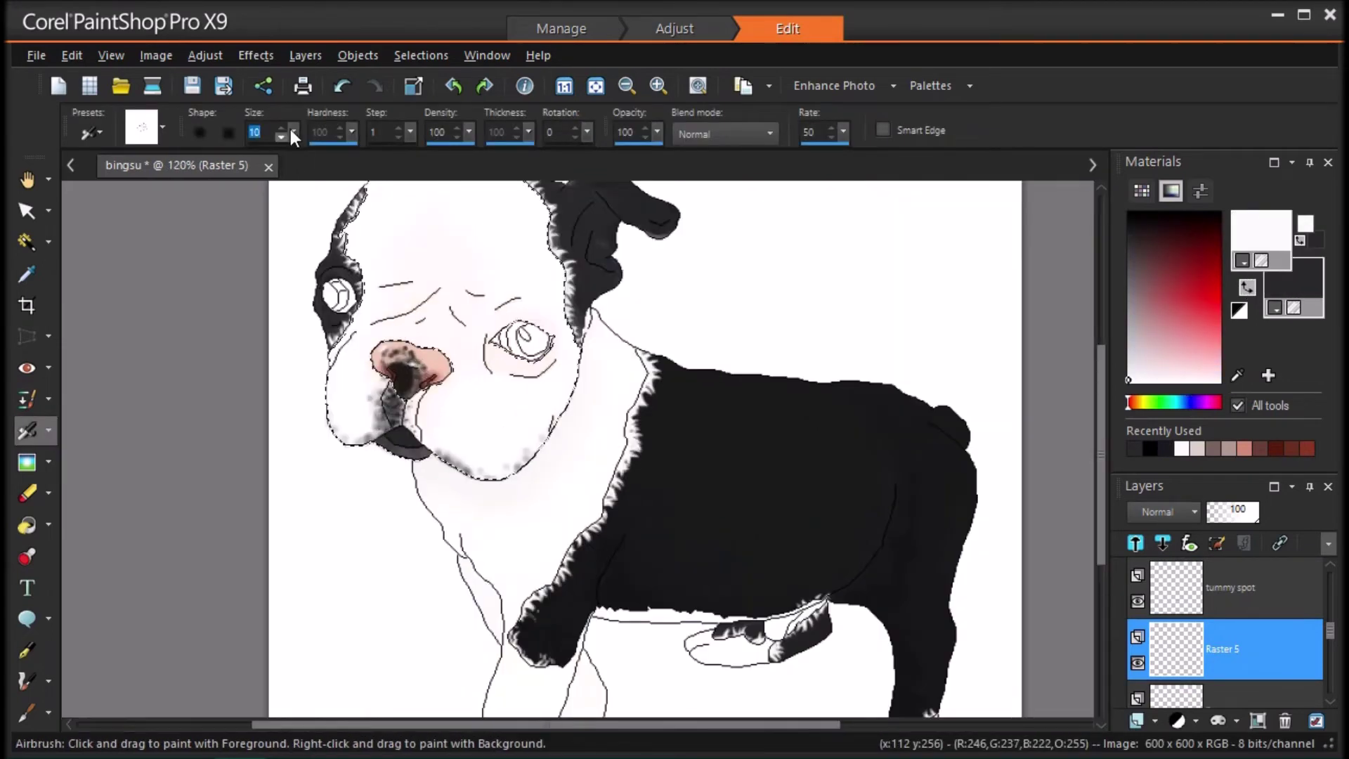
Step: Airbrush white speckles over the lower lip on Raster 5 at size 38, soften them and set the layer opacity to 67
left_click_drag(293, 133, 308, 149)
left_click(400, 448)
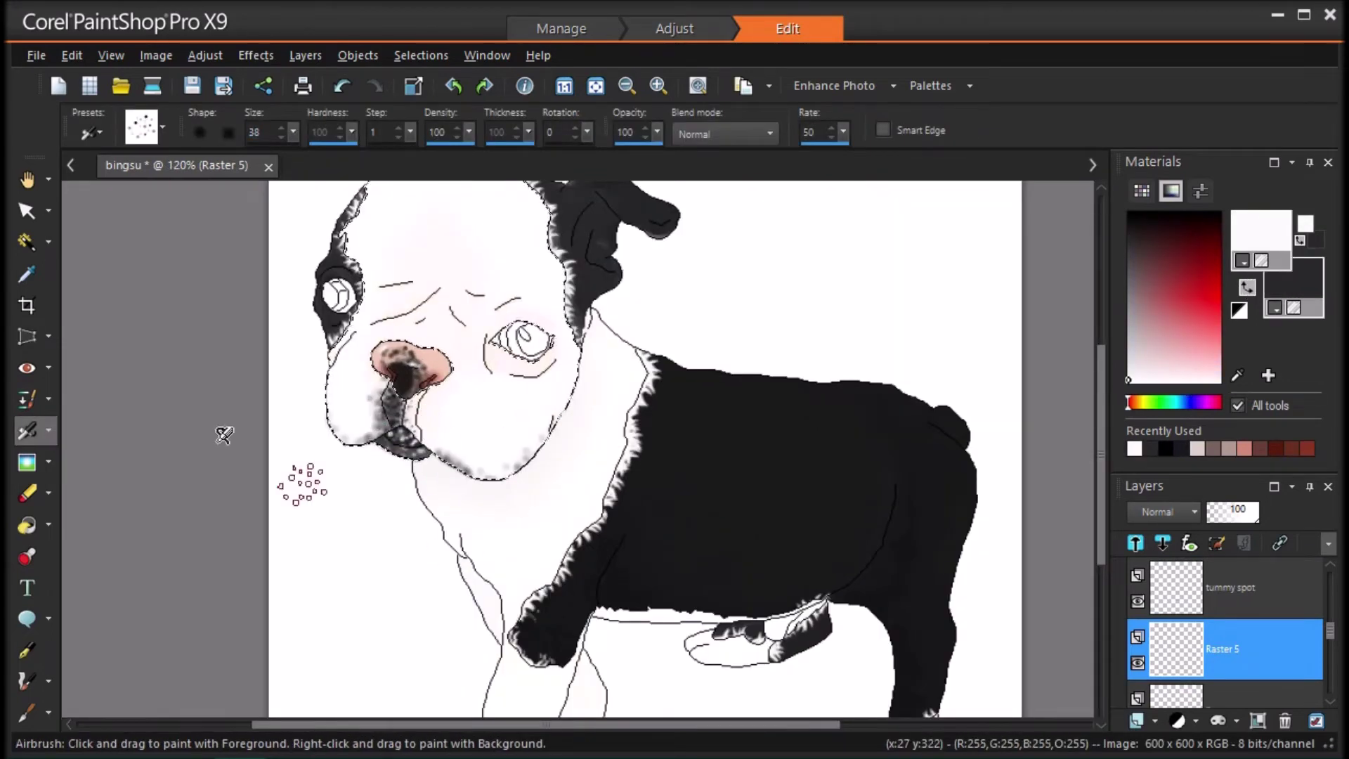
left_click(26, 461)
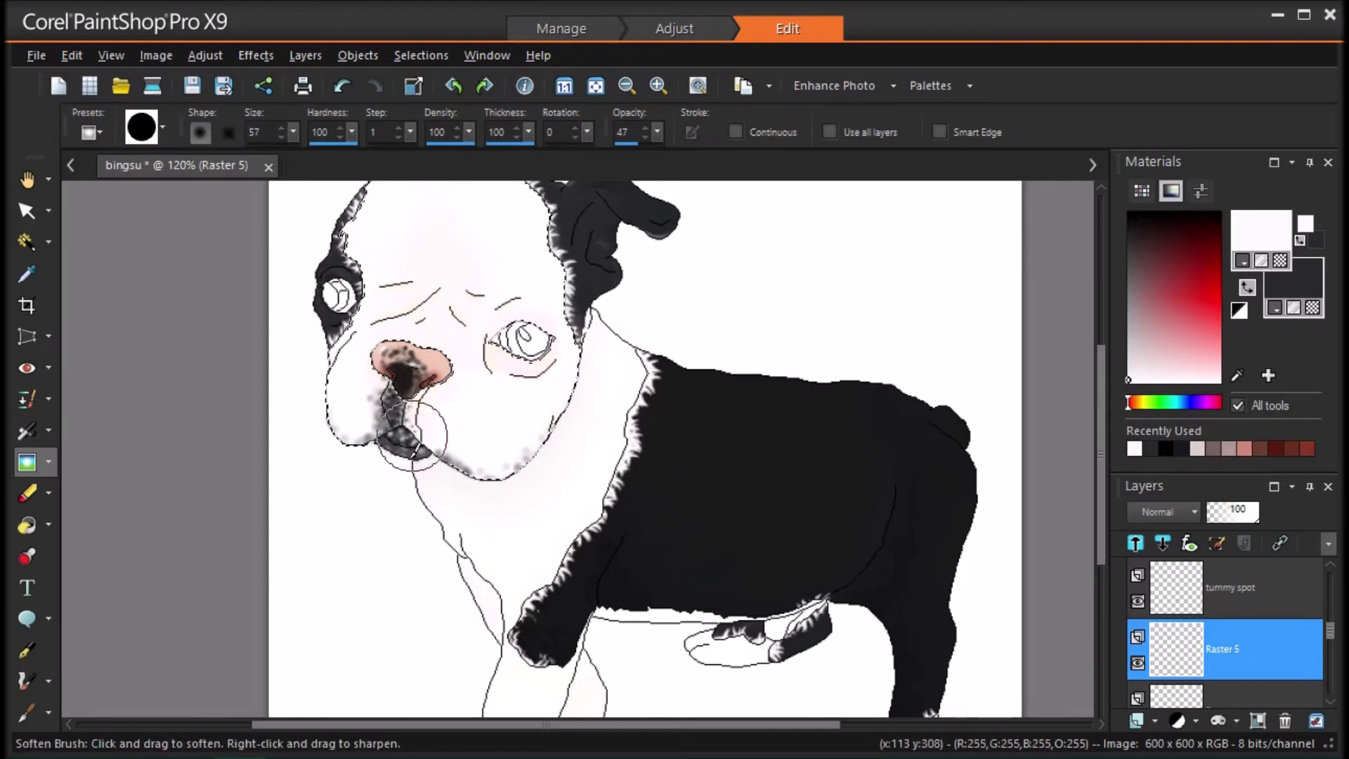
scroll(323, 477, "up", 2)
key("x")
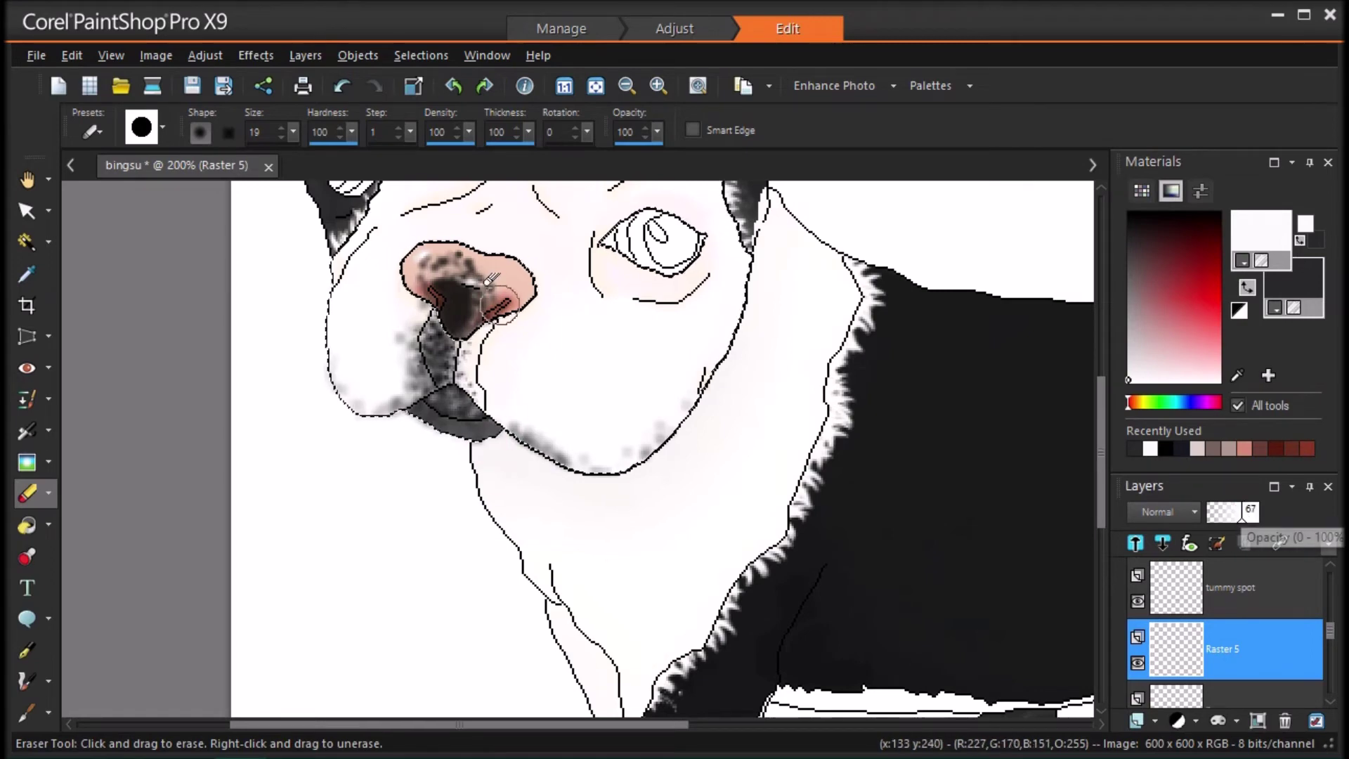
Step: Create a new raster layer named Raster 6 and airbrush more white speckles over the lower lip at size 38
left_click(1136, 720)
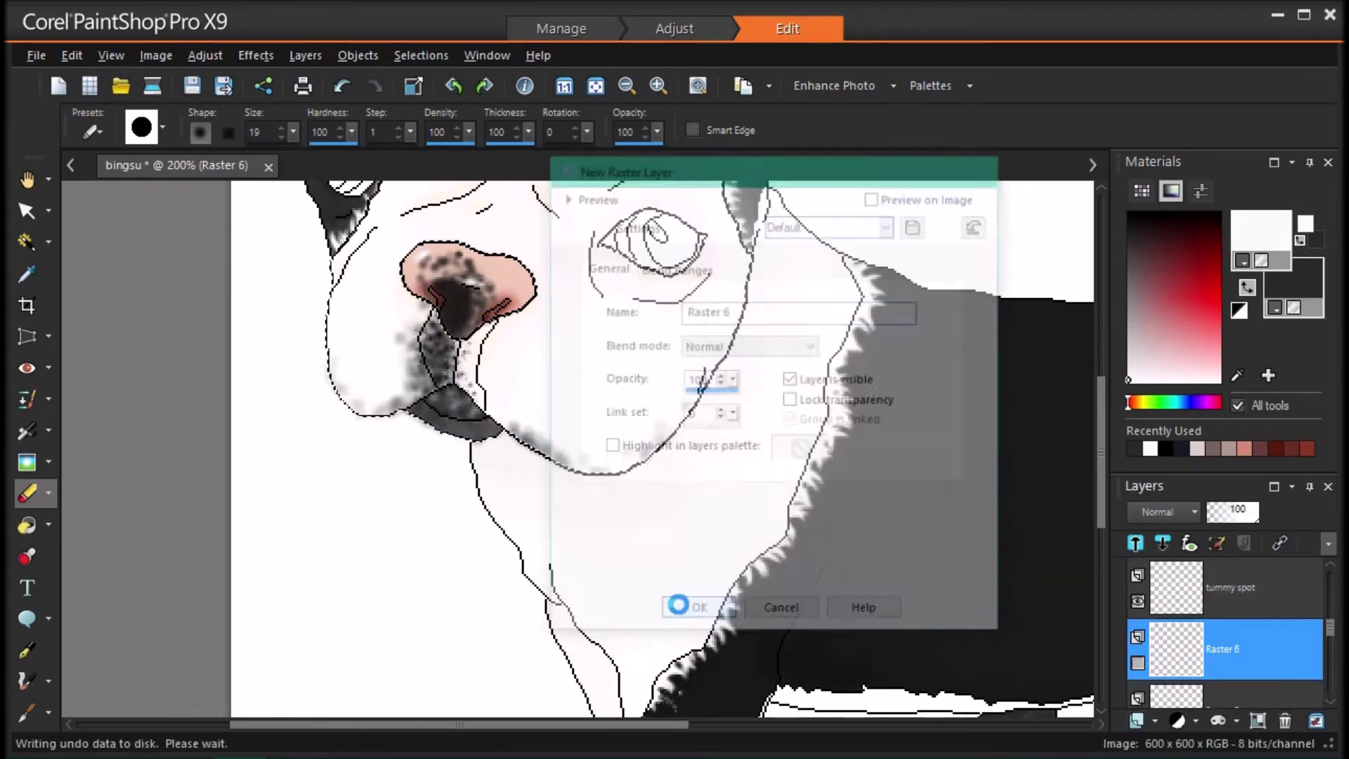
left_click(678, 599)
left_click(25, 431)
mouse_move(437, 413)
left_mouse_down()
mouse_move(478, 429)
mouse_move(416, 447)
left_mouse_up()
Step: Blur the white lip speckles with the Average filter and set Raster 6 to the Luminance blend mode
left_click(217, 61)
left_click(590, 395)
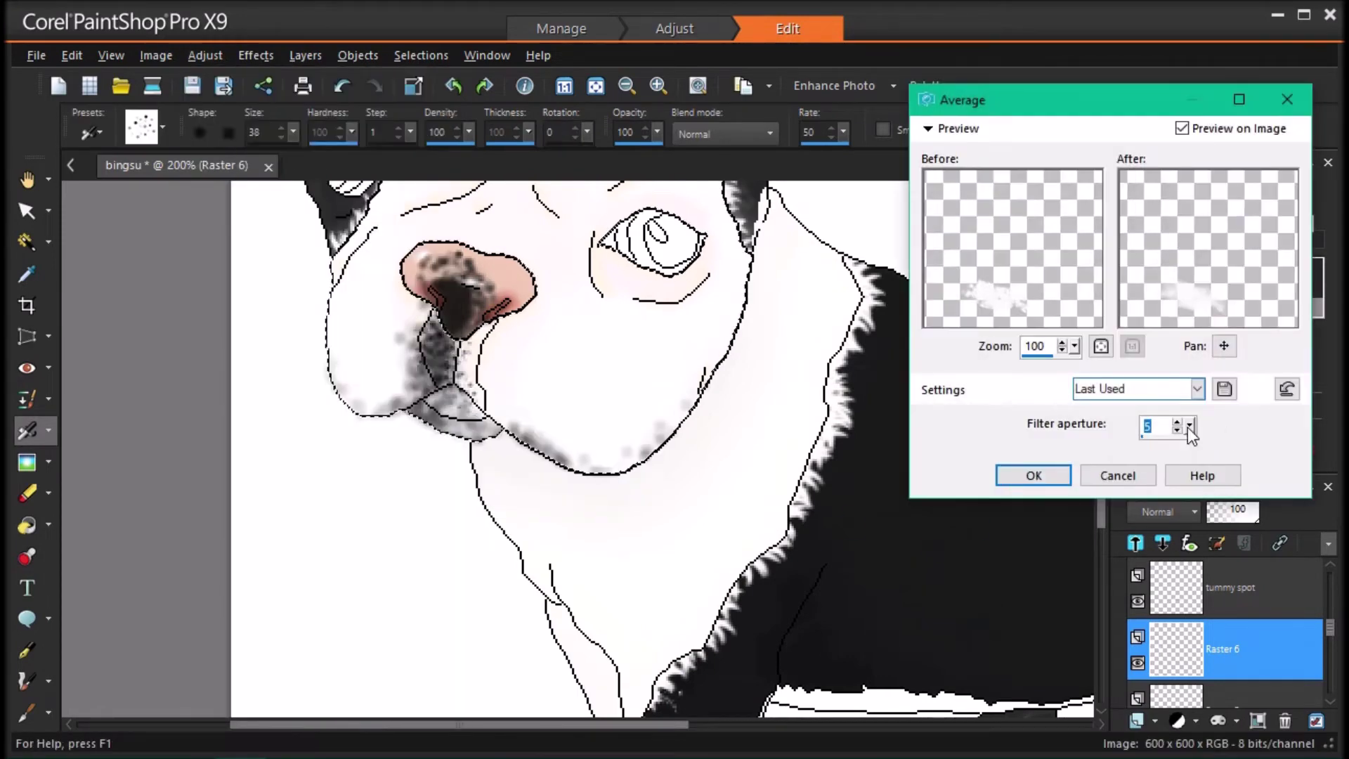
left_click(1030, 473)
left_click(1196, 510)
left_click(1207, 504)
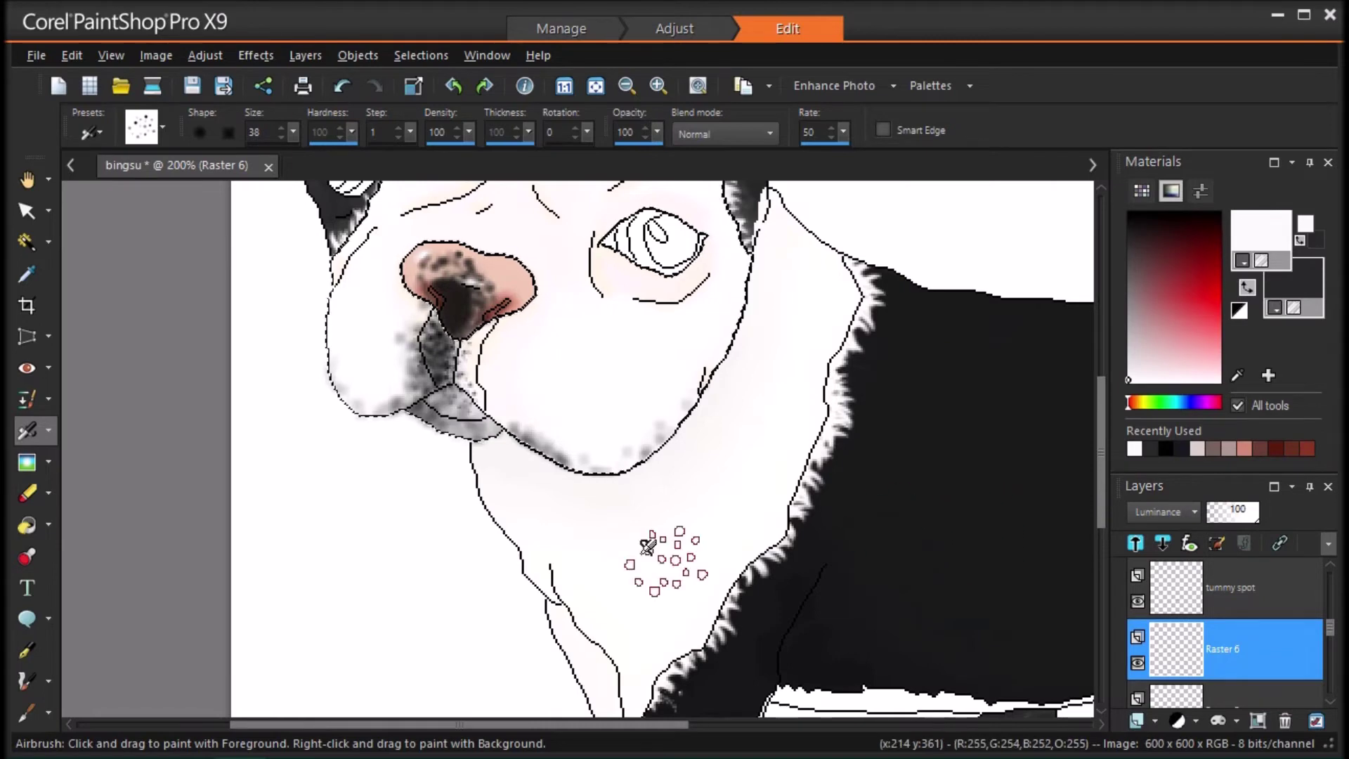
Step: Merge Raster 6 down into Raster 5 and hide the merged lip speckle layer
key("ctrl+w")
right_click(1240, 656)
mouse_move(1121, 613)
left_click(913, 447)
scroll(1215, 635, "down", 1)
left_click(1137, 602)
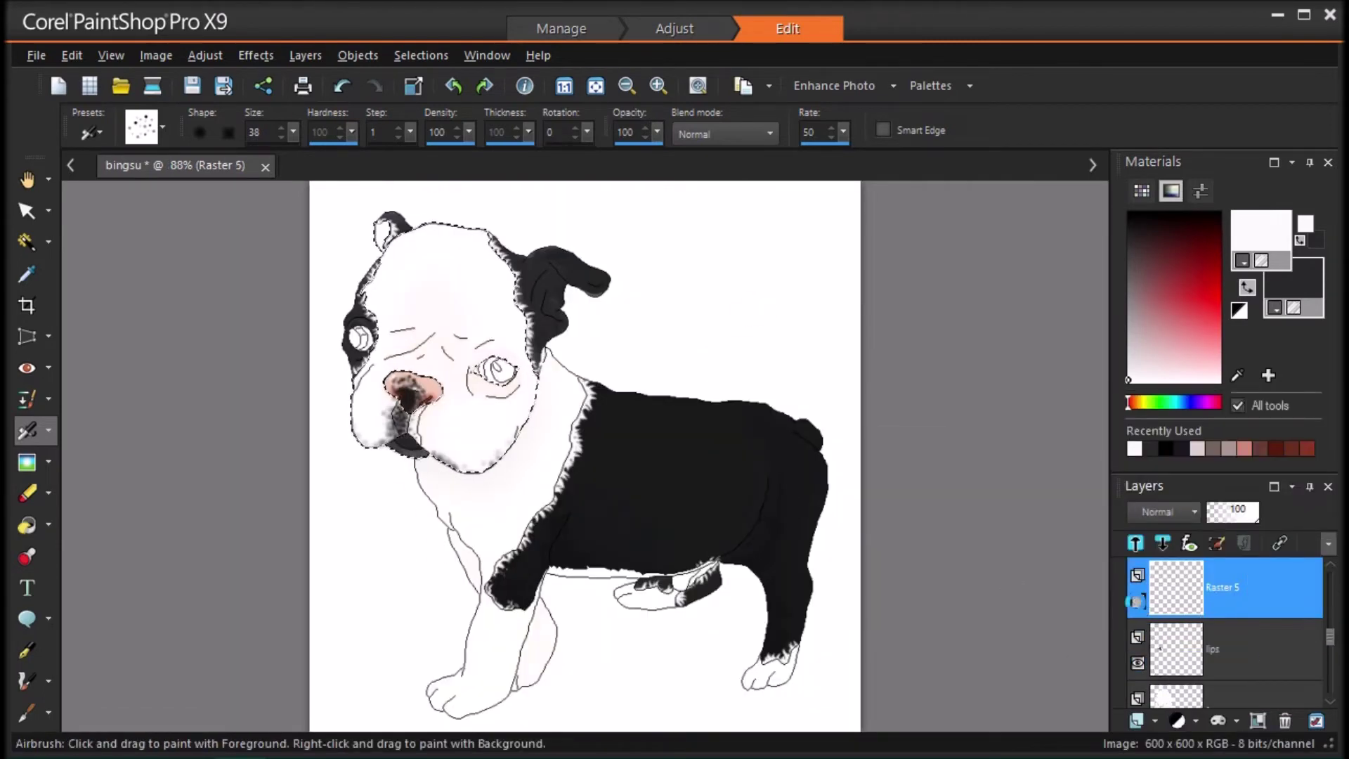
Step: Merge the Raster 5 layer with the white lip speckles down into the lips layer
right_click(1241, 602)
mouse_move(1110, 555)
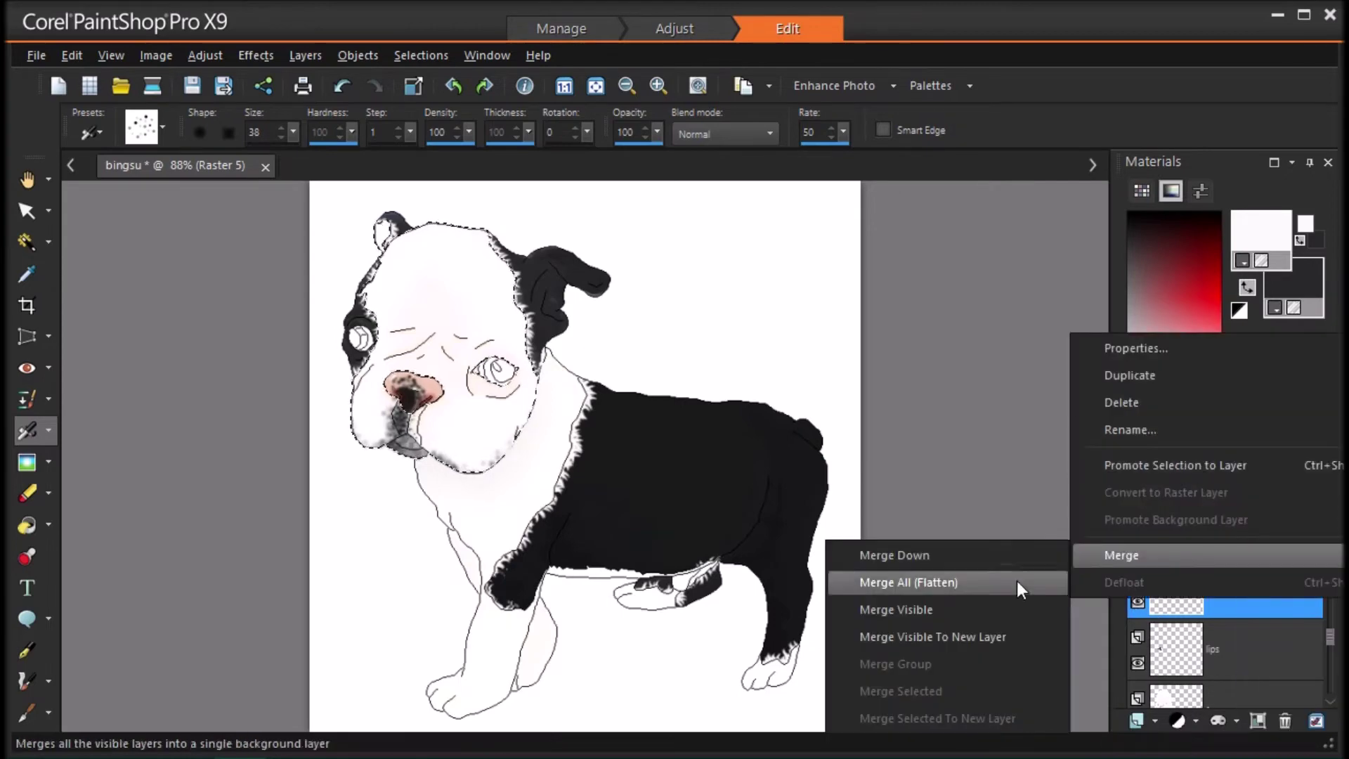
left_click(894, 555)
scroll(1248, 607, "up", 3)
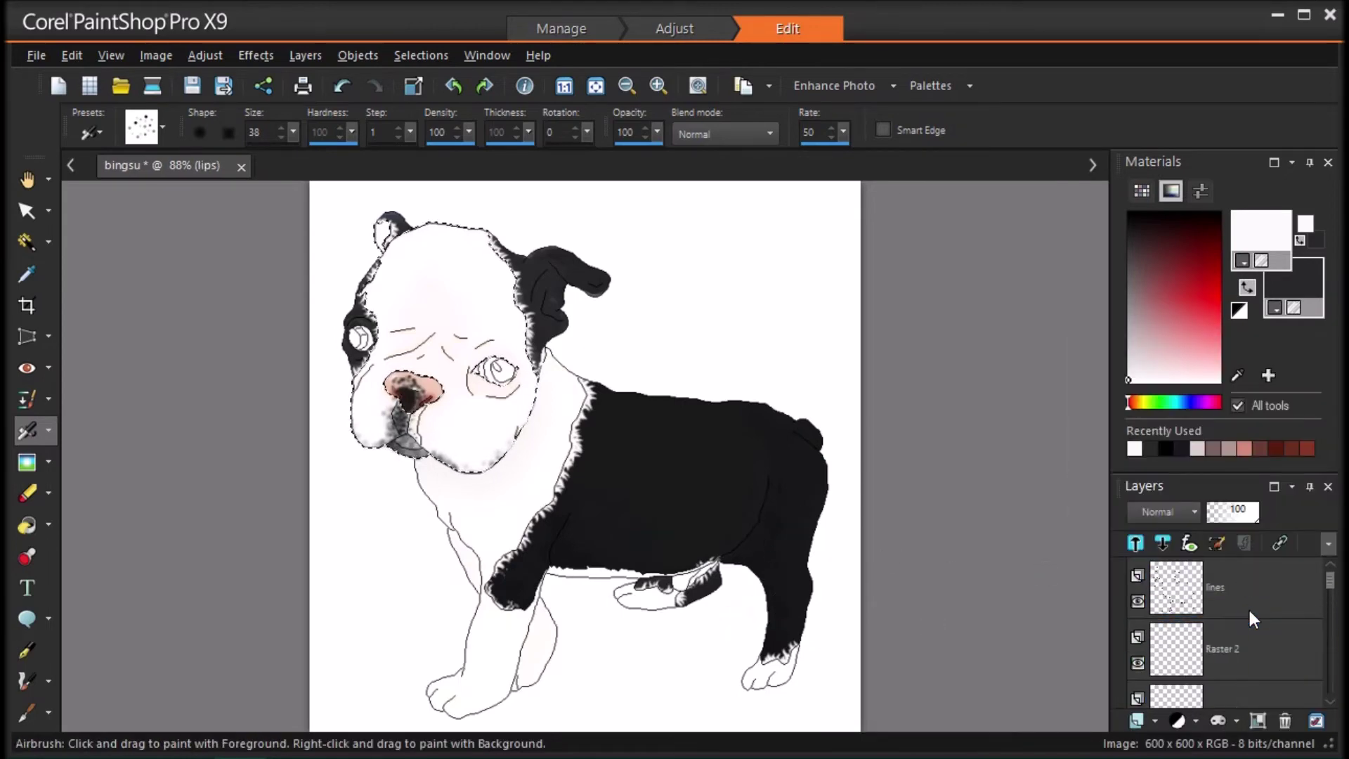
Step: Sample the nose's pink and airbrush pink speckles over the muzzle on Raster 2, first at size 38 and beside the mouth at size 5
left_click(1248, 635)
left_click(430, 386, "ctrl")
left_click(419, 426)
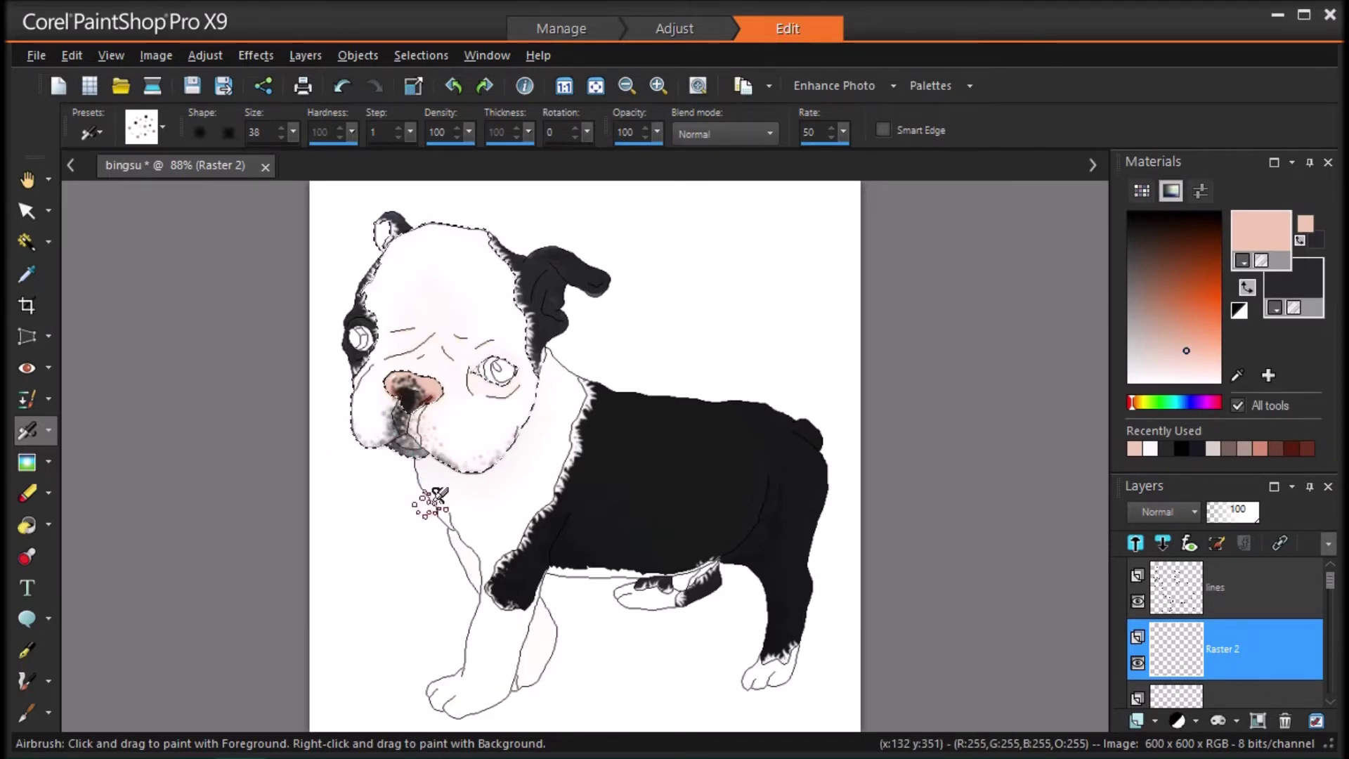
double_click(275, 132)
type("5")
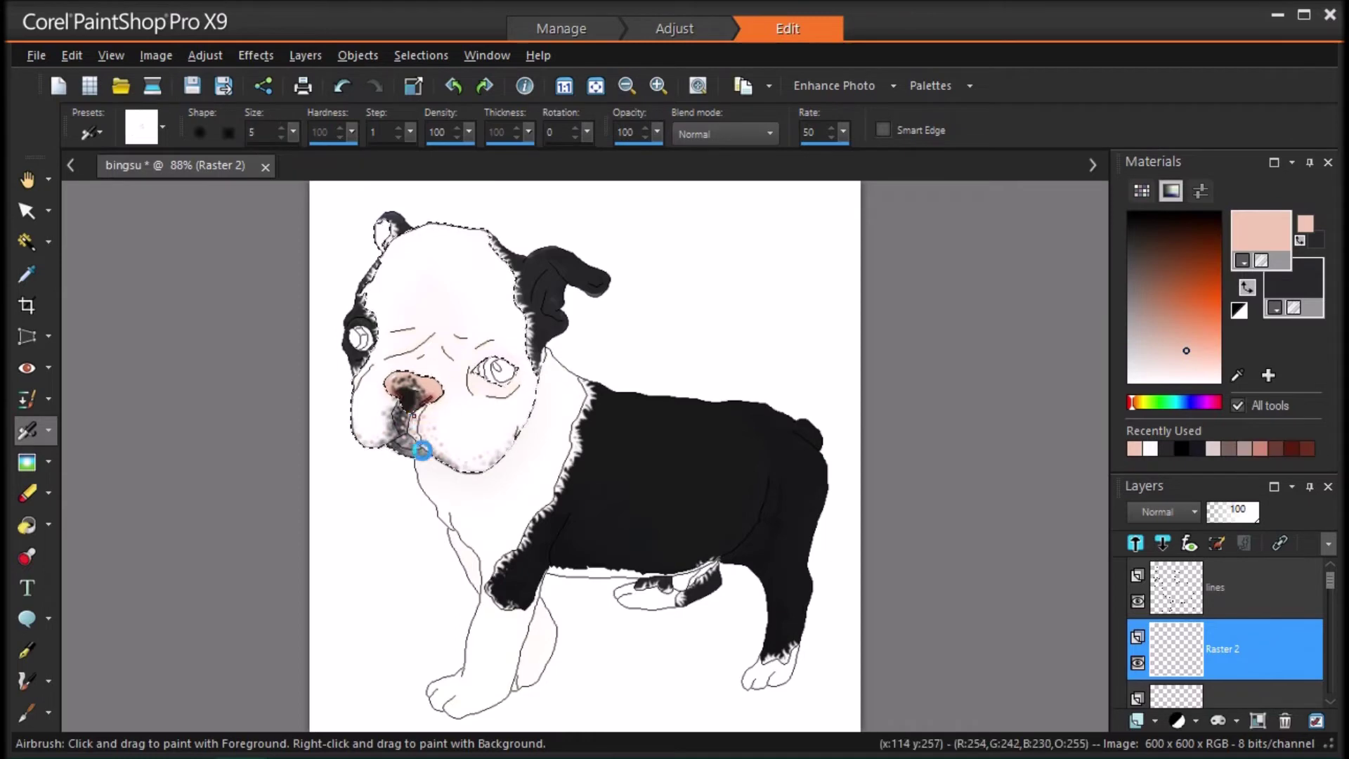
scroll(421, 450, "up", 4)
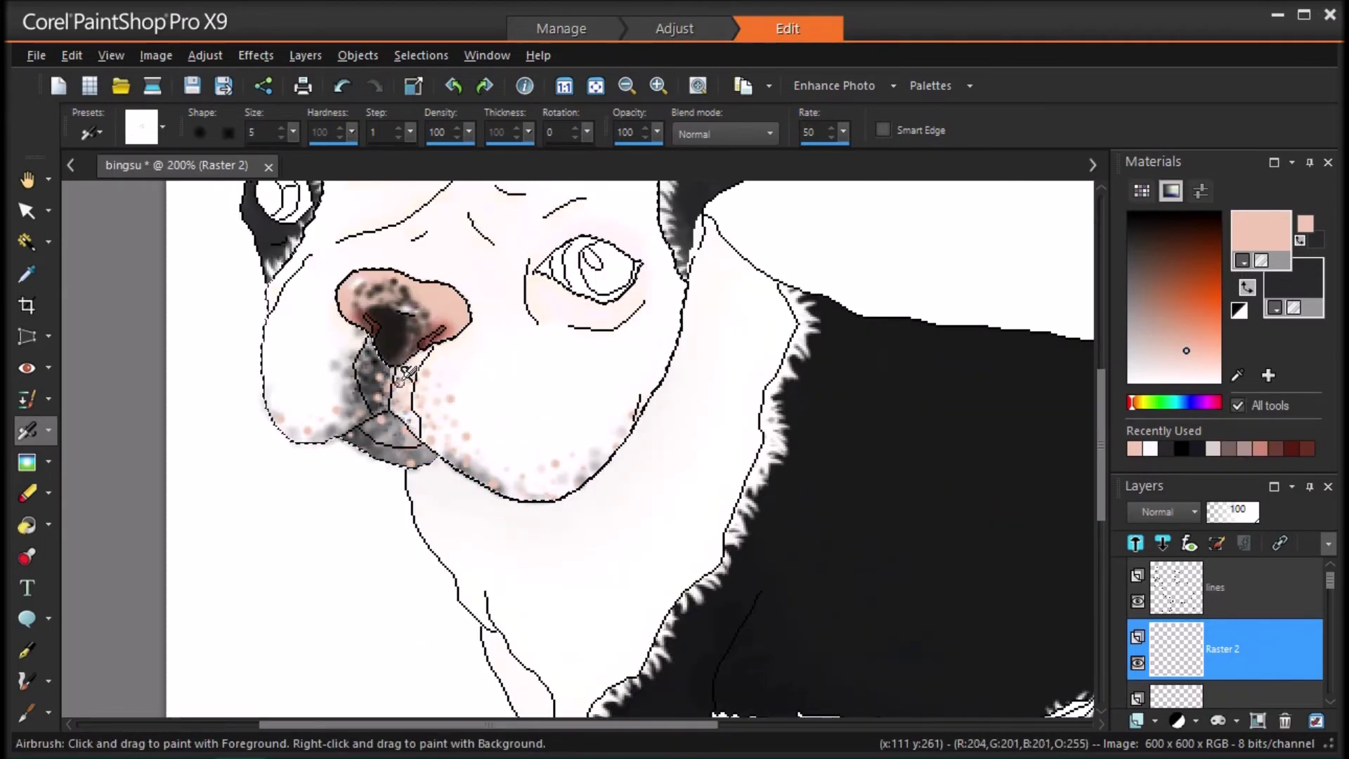
Step: Airbrush deeper peach and orange speckles beside the mouth opening on Raster 2
left_click(1189, 341)
mouse_move(399, 381)
left_mouse_down()
mouse_move(428, 410)
mouse_move(426, 398)
mouse_move(357, 401)
left_mouse_up()
left_click(1196, 323)
left_click(281, 128)
Step: Erase the stray orange speckles over the dark lip at size 19 and soften the remaining ones with the Soften Brush at opacity 47
left_click(28, 493)
left_click_drag(380, 389, 385, 434)
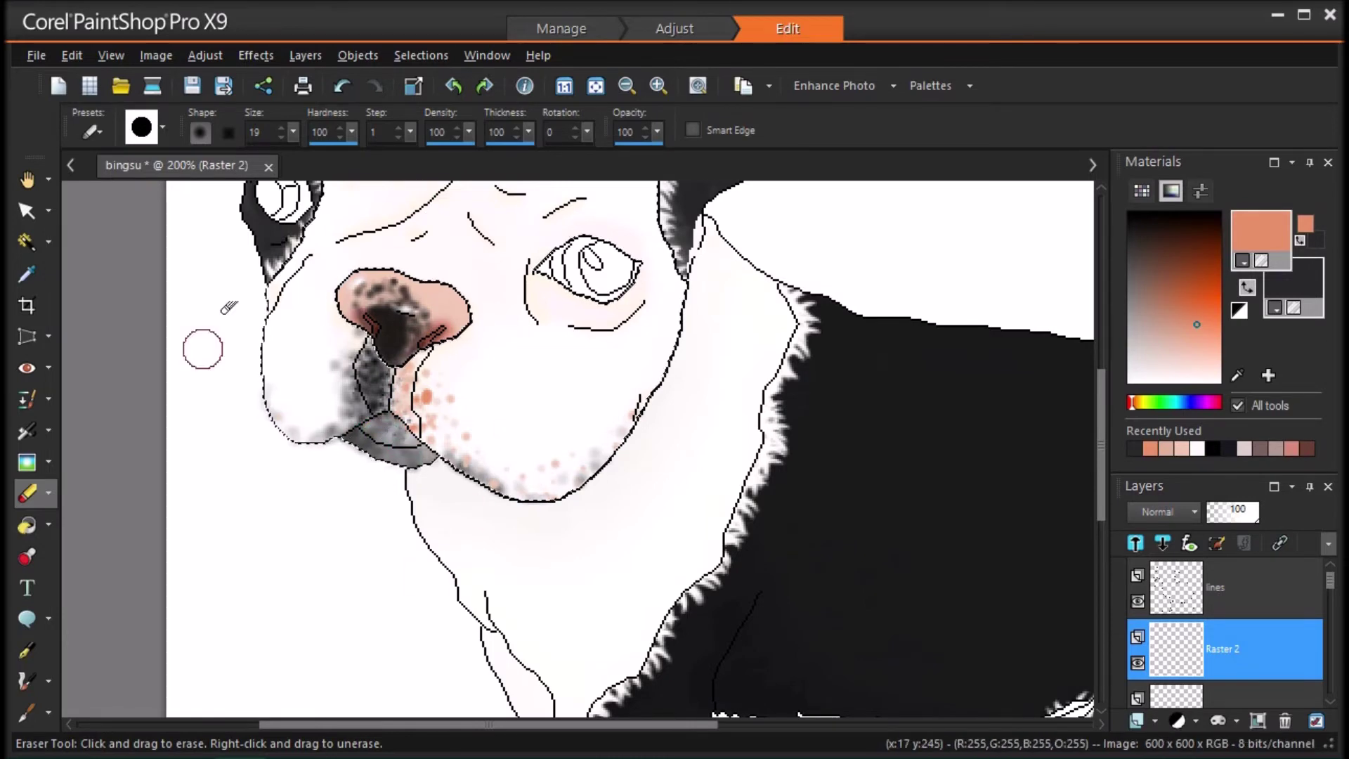
left_click(27, 462)
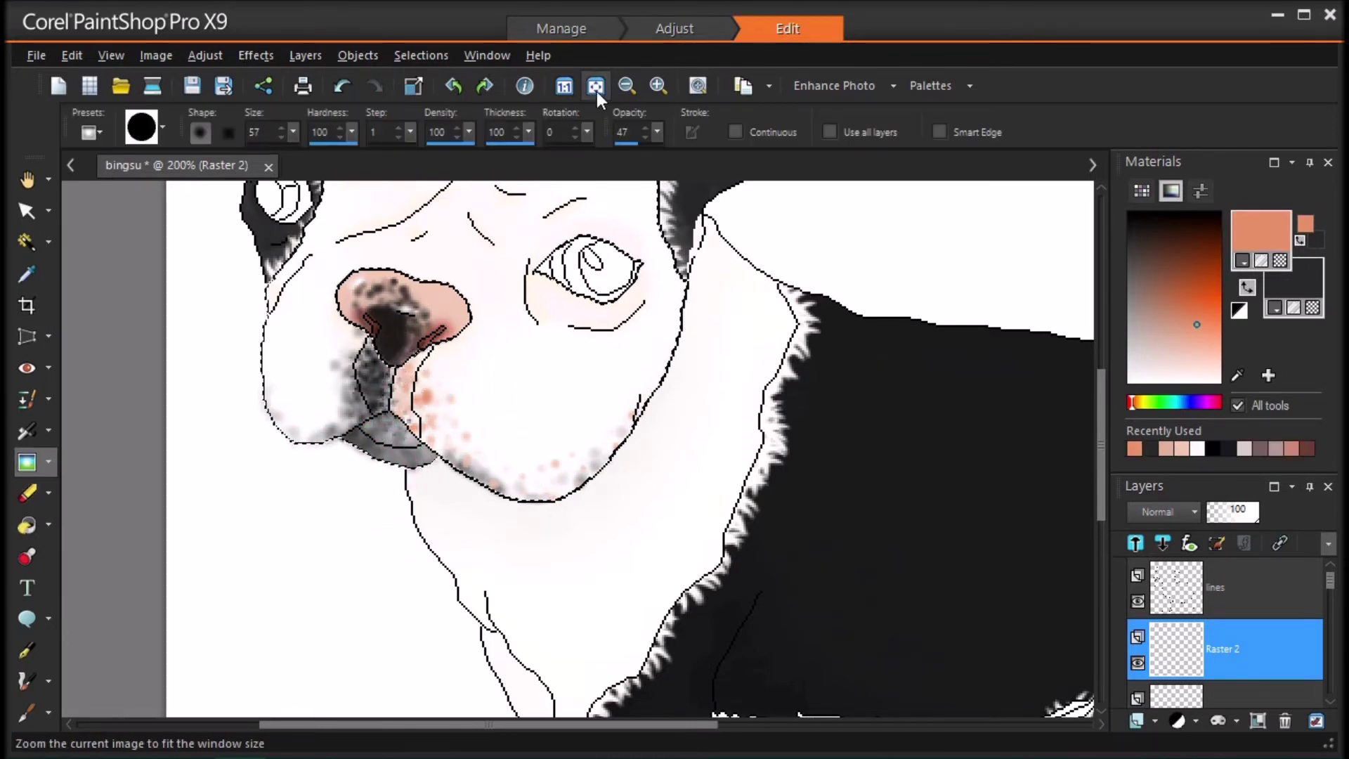
left_click(596, 86)
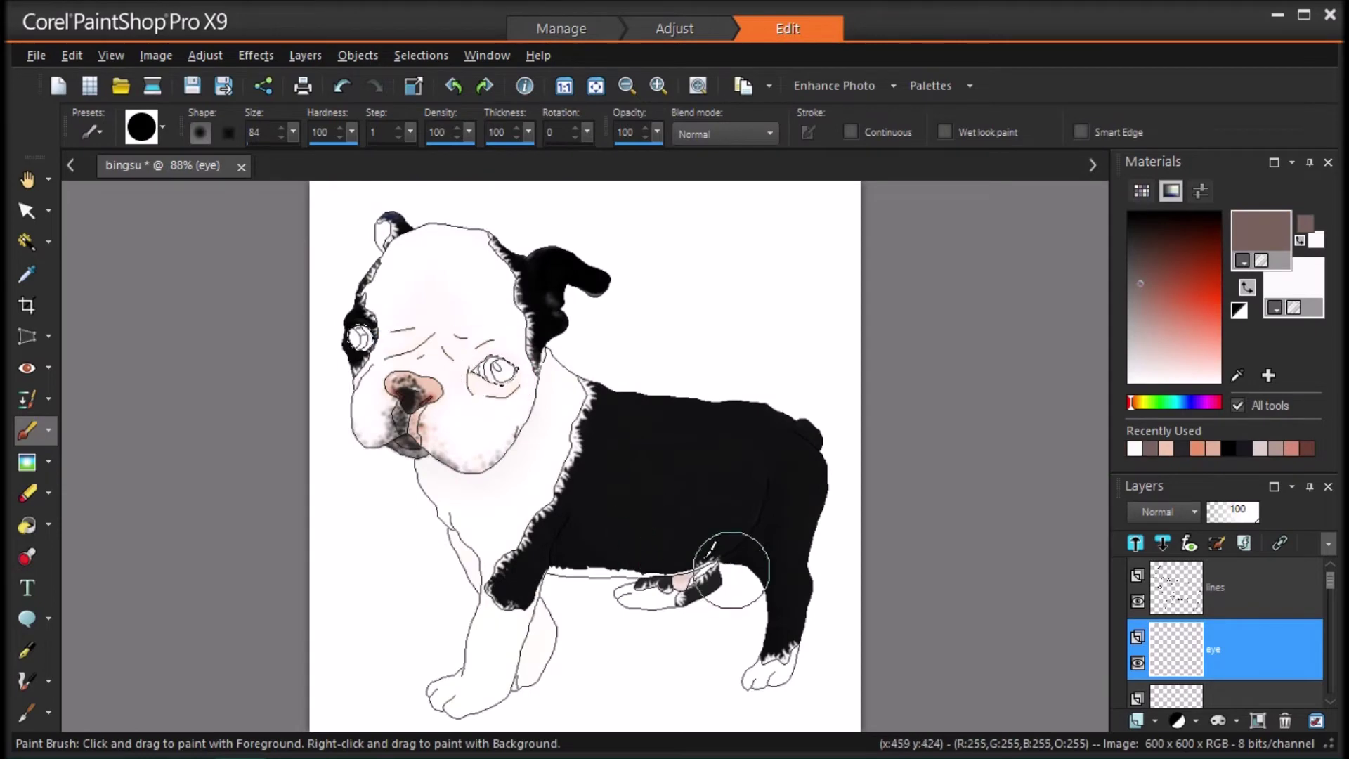
Step: Create a new raster layer above the eye layer, sample the nose's pink as background colour and paint the eye corners reddish brown
left_click(1137, 720)
key("Return")
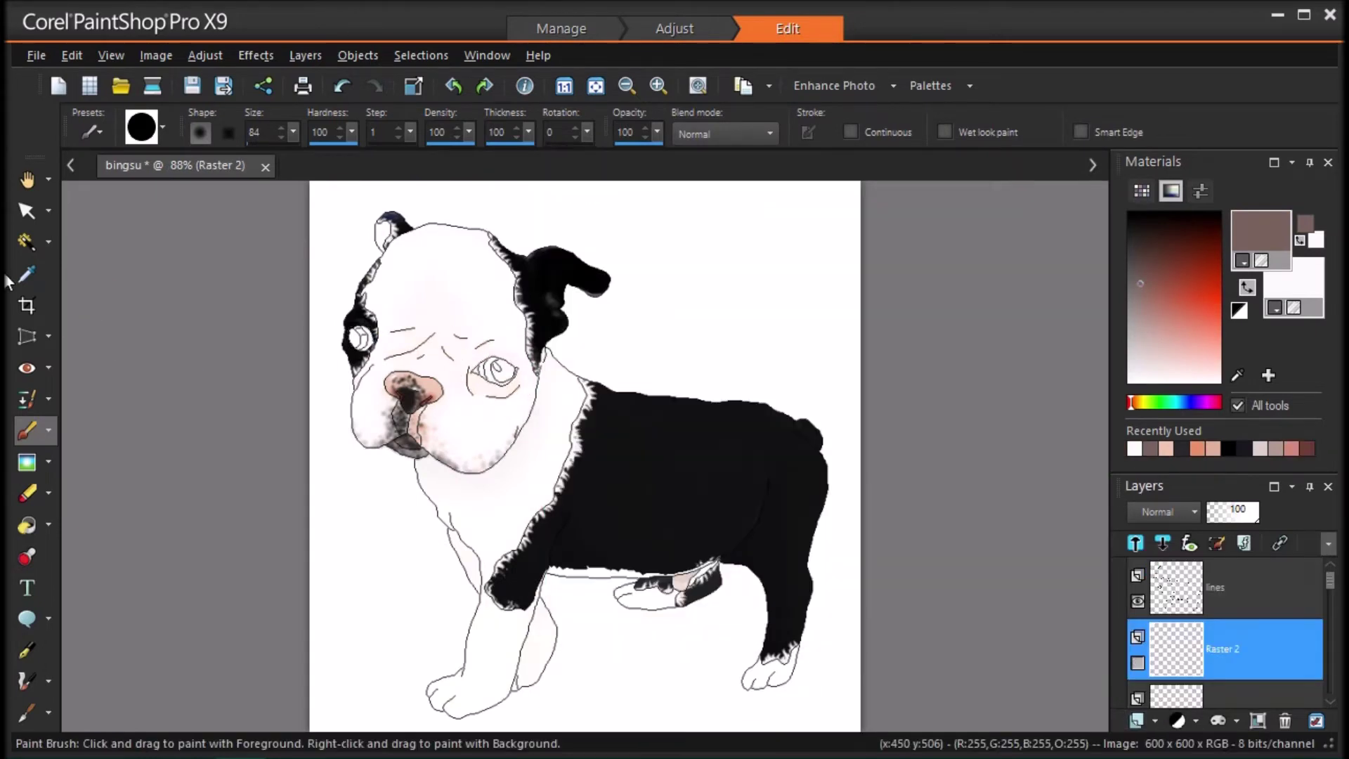
key("e")
right_click(431, 381)
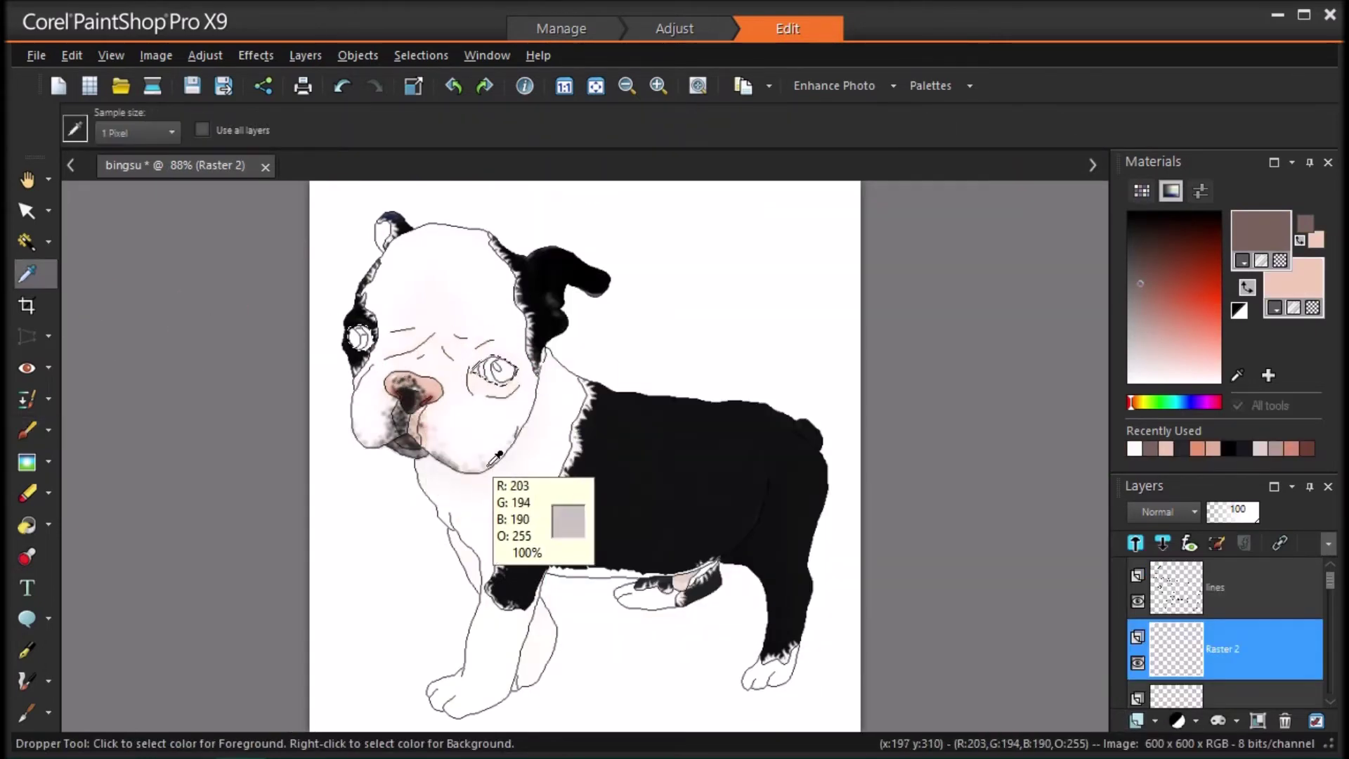
scroll(374, 393, "up", 2)
right_click(330, 359)
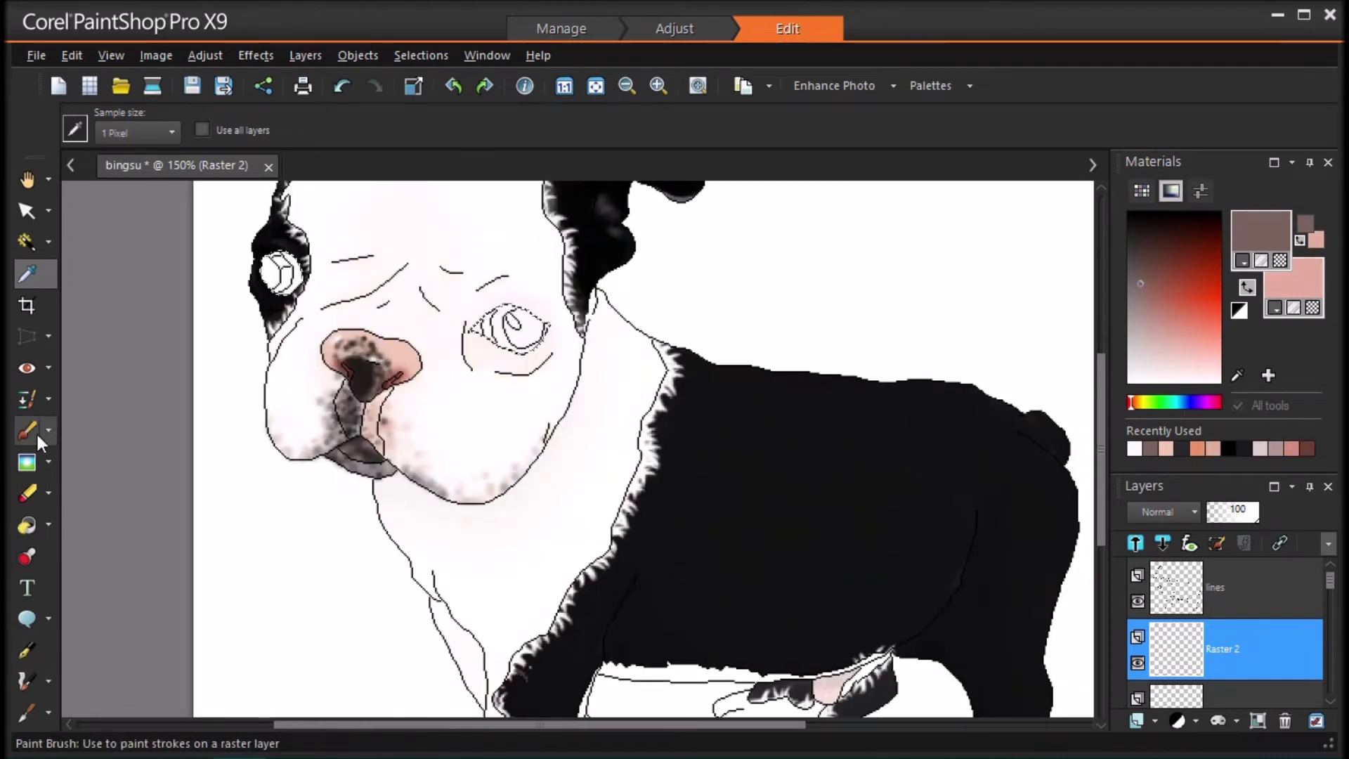
left_click(27, 430)
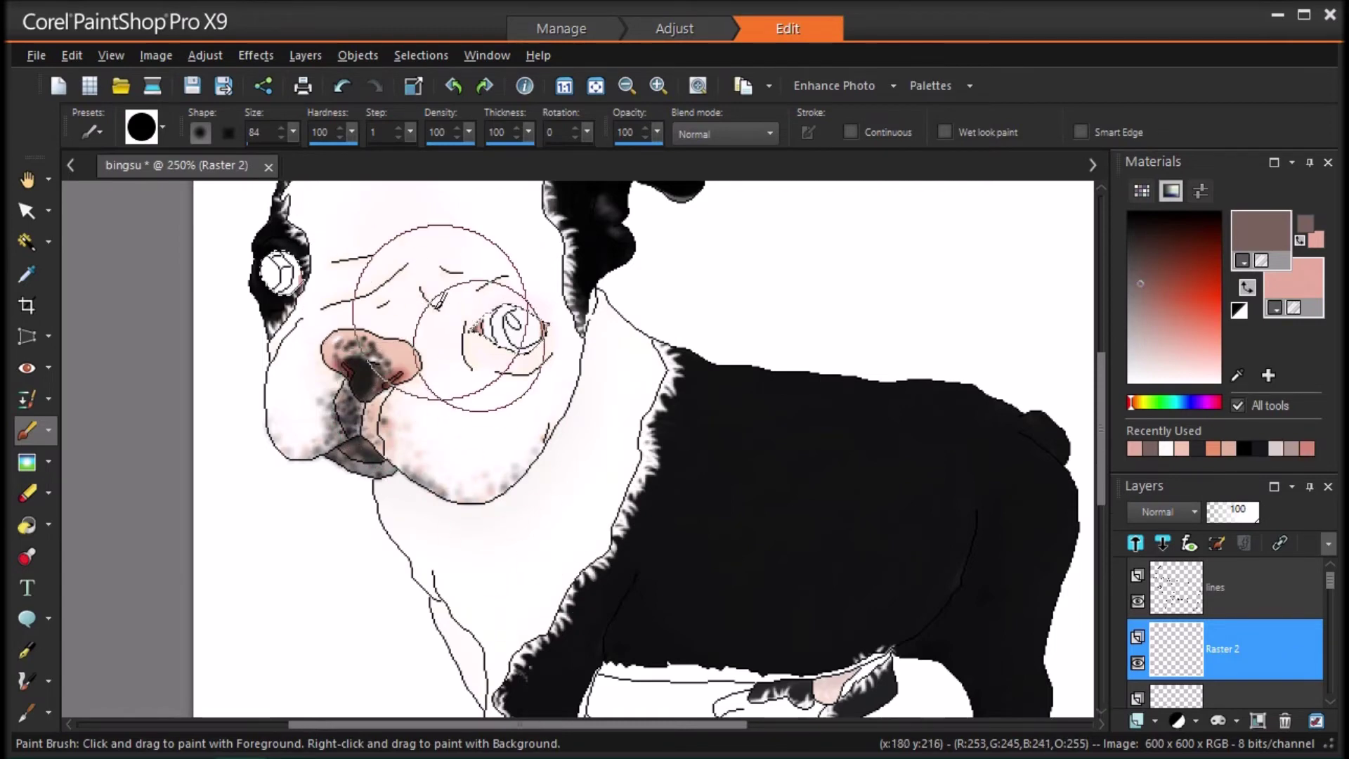
scroll(461, 332, "up", 2)
scroll(1101, 464, "up", 3)
Step: Soften the painted eye corners at size 57 and opacity 47, and clean up their edges with the eraser at size 10
left_click(27, 462)
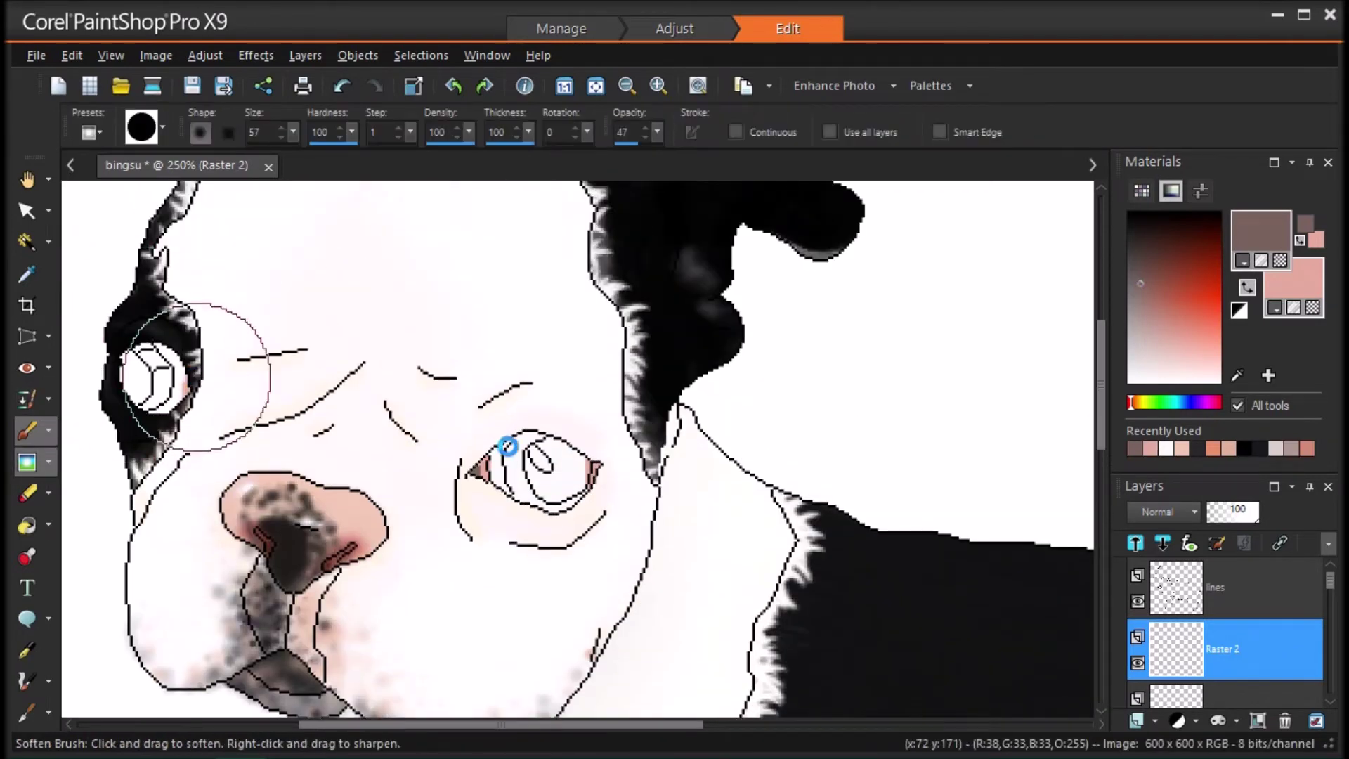
key("x")
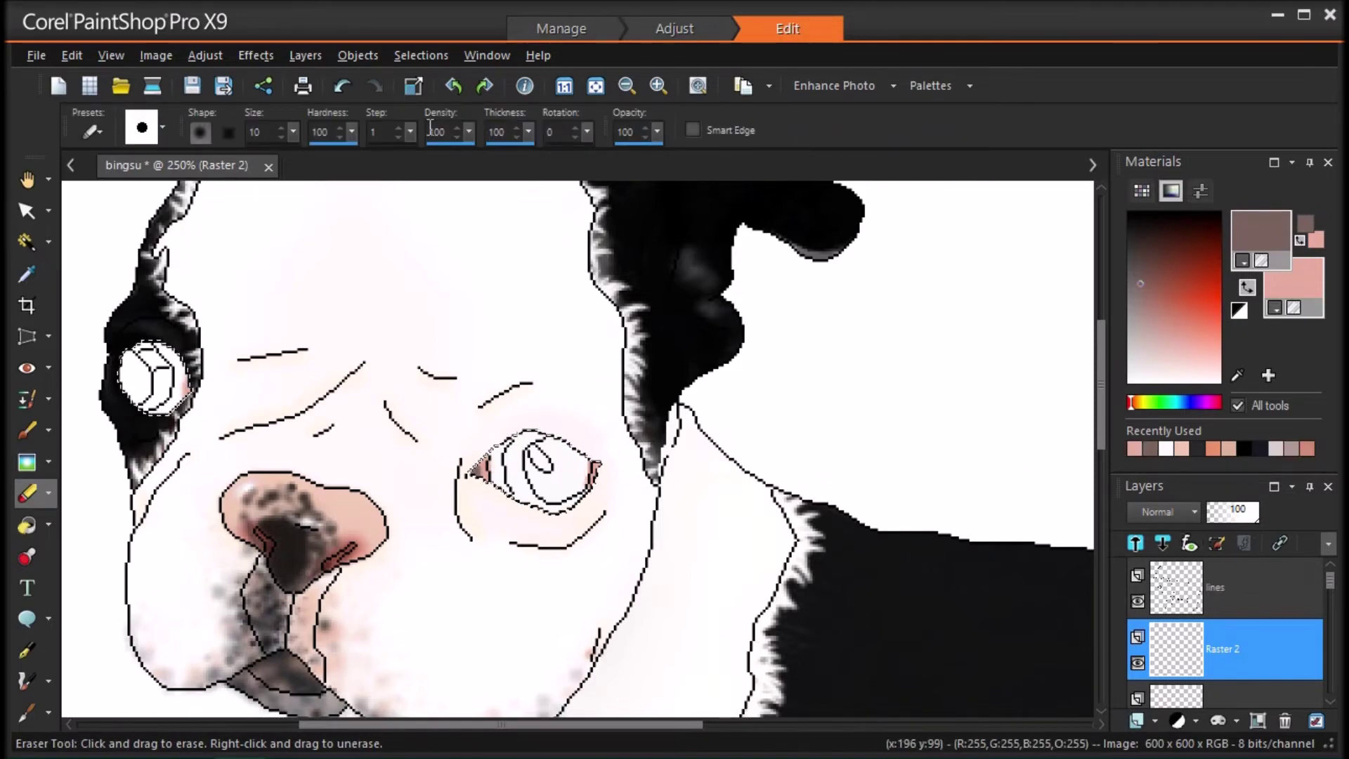
left_click(595, 85)
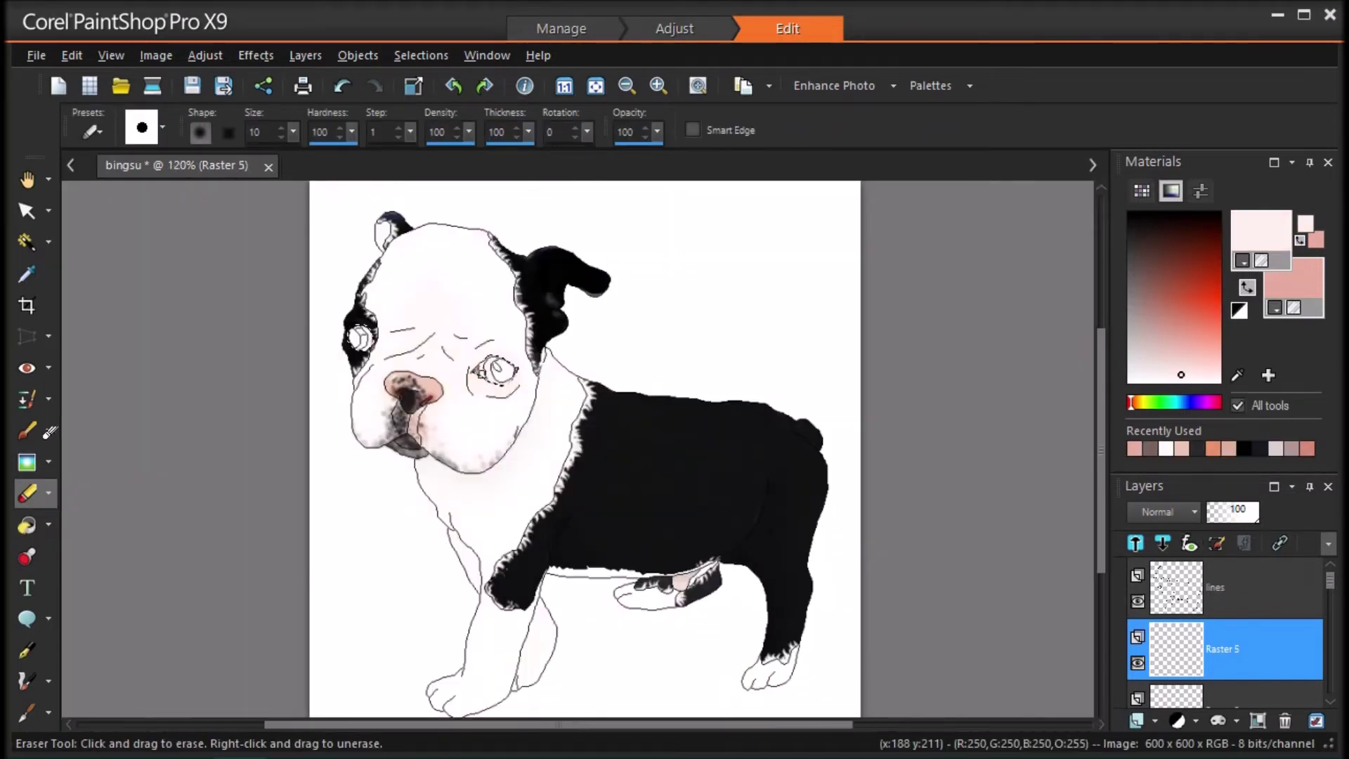
Step: Paint the white of the near eye in a very pale pink on Raster 5 with the Paint Brush at size 29
key("b")
scroll(617, 391, "up", 2)
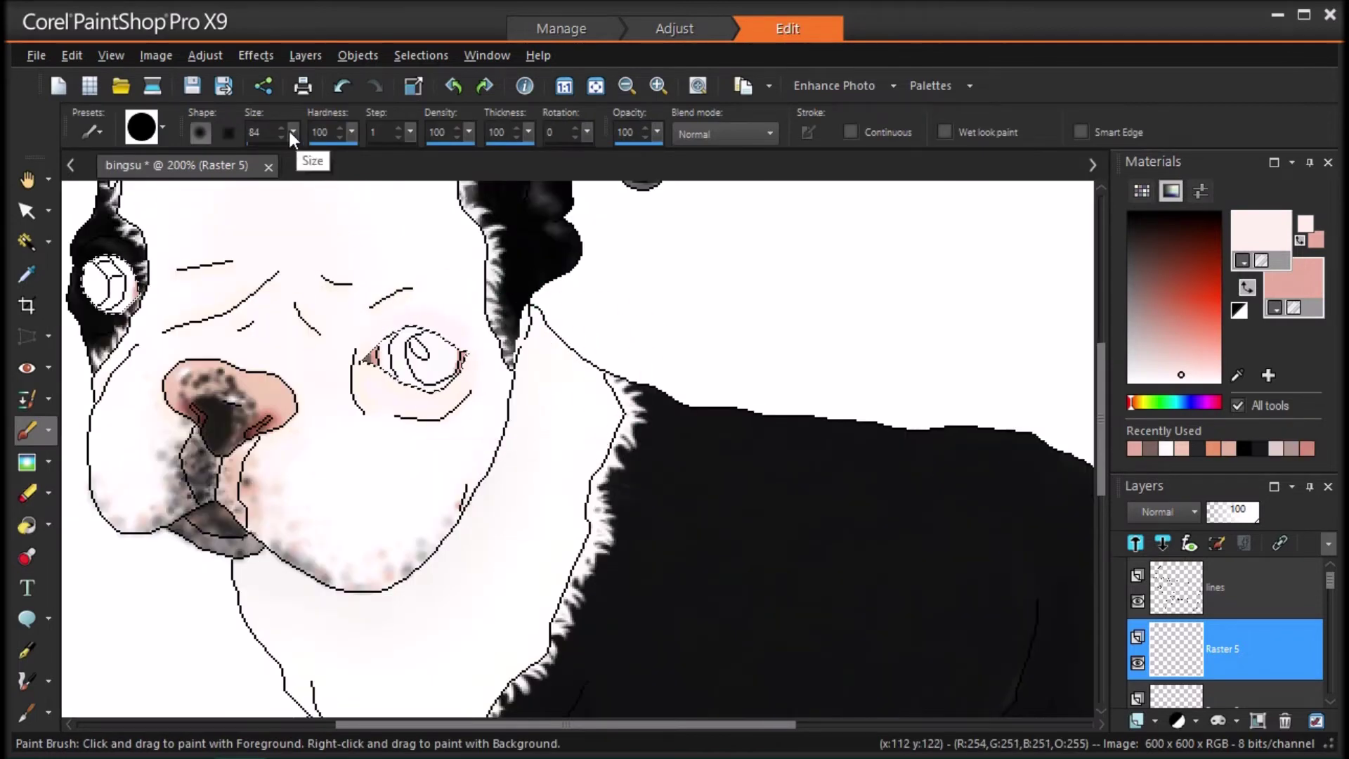
left_click_drag(412, 353, 407, 356)
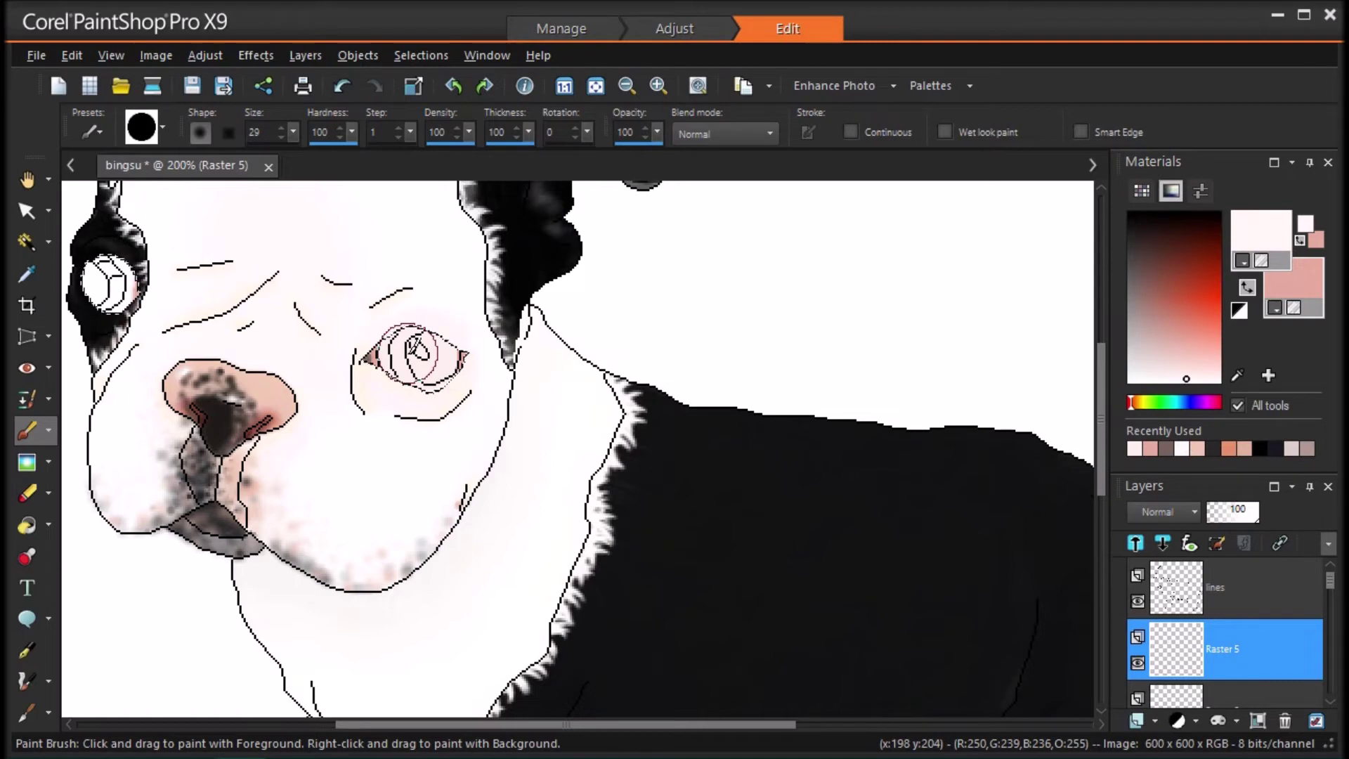
left_click_drag(410, 353, 424, 361)
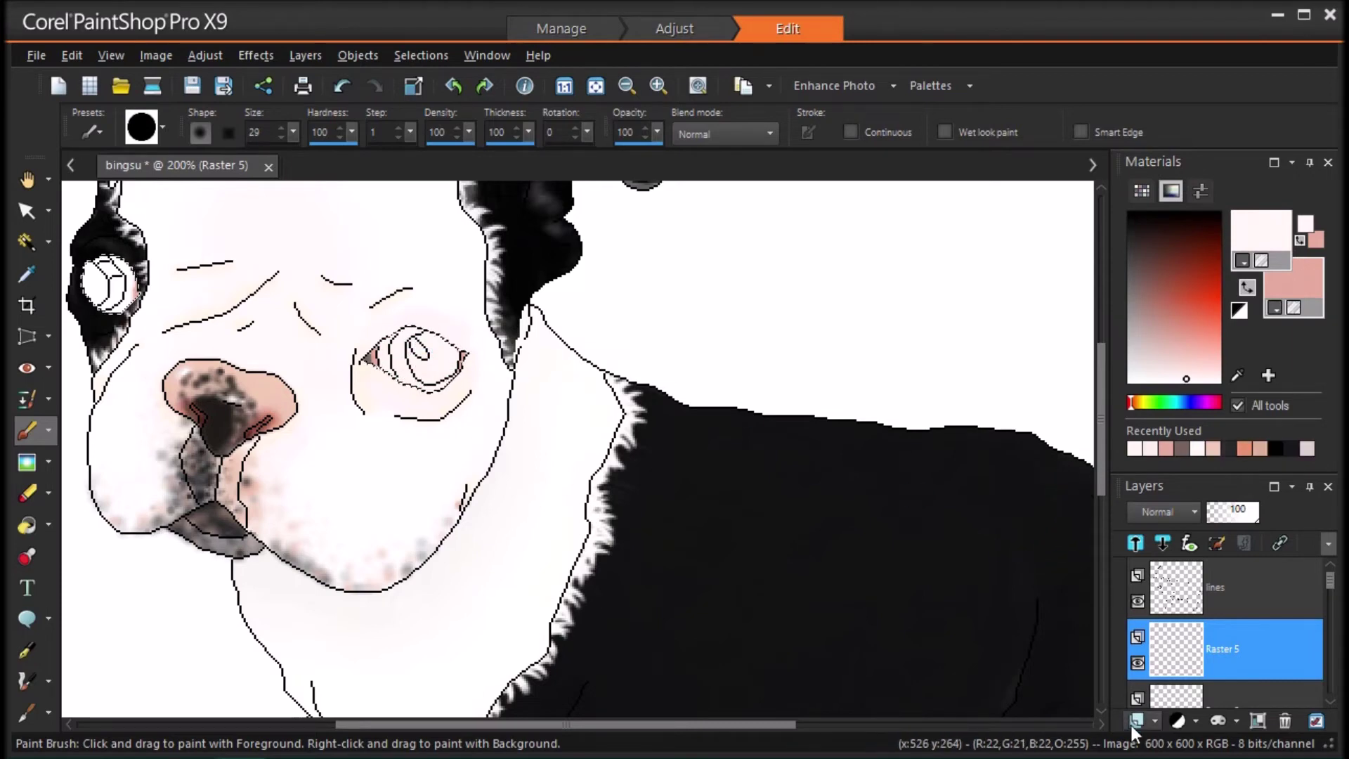
Step: Create a new raster layer and paint the near eye's iris light blue at size 29
left_click(1135, 721)
key("Return")
left_click(1178, 401)
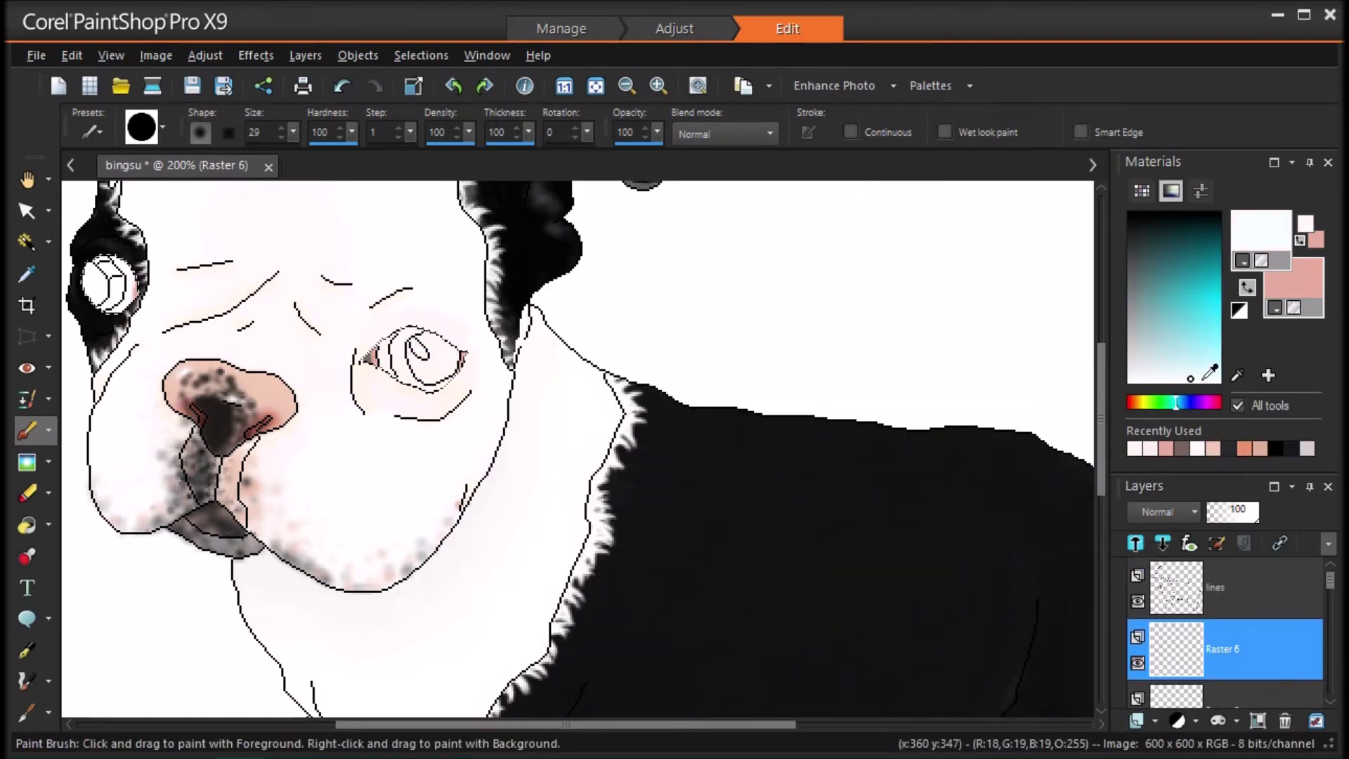
left_click(1193, 366)
left_click_drag(421, 346, 427, 348)
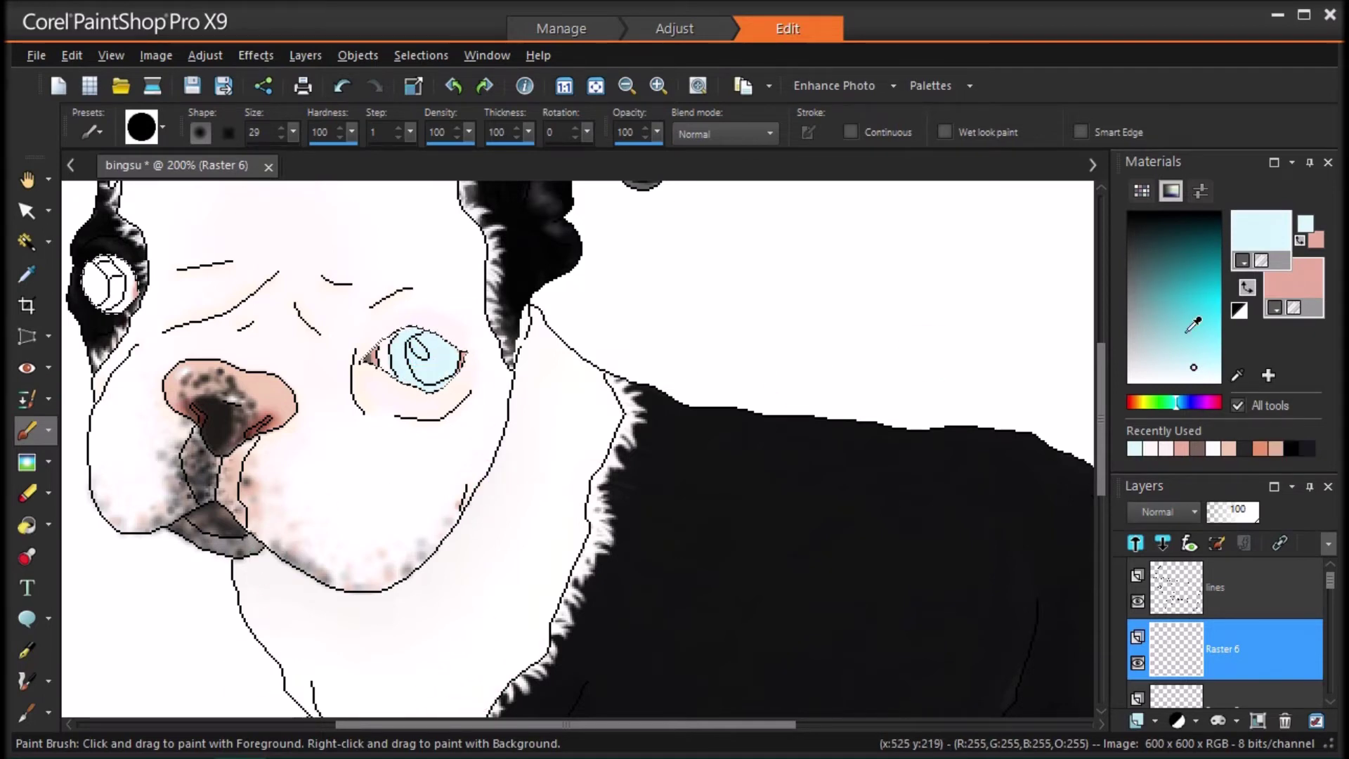
Step: Paint teal over the light blue iris on Raster 6 with the brush at sizes 10 and 15, leaving a pale outer edge
left_click(1167, 279)
left_click_drag(293, 133, 286, 137)
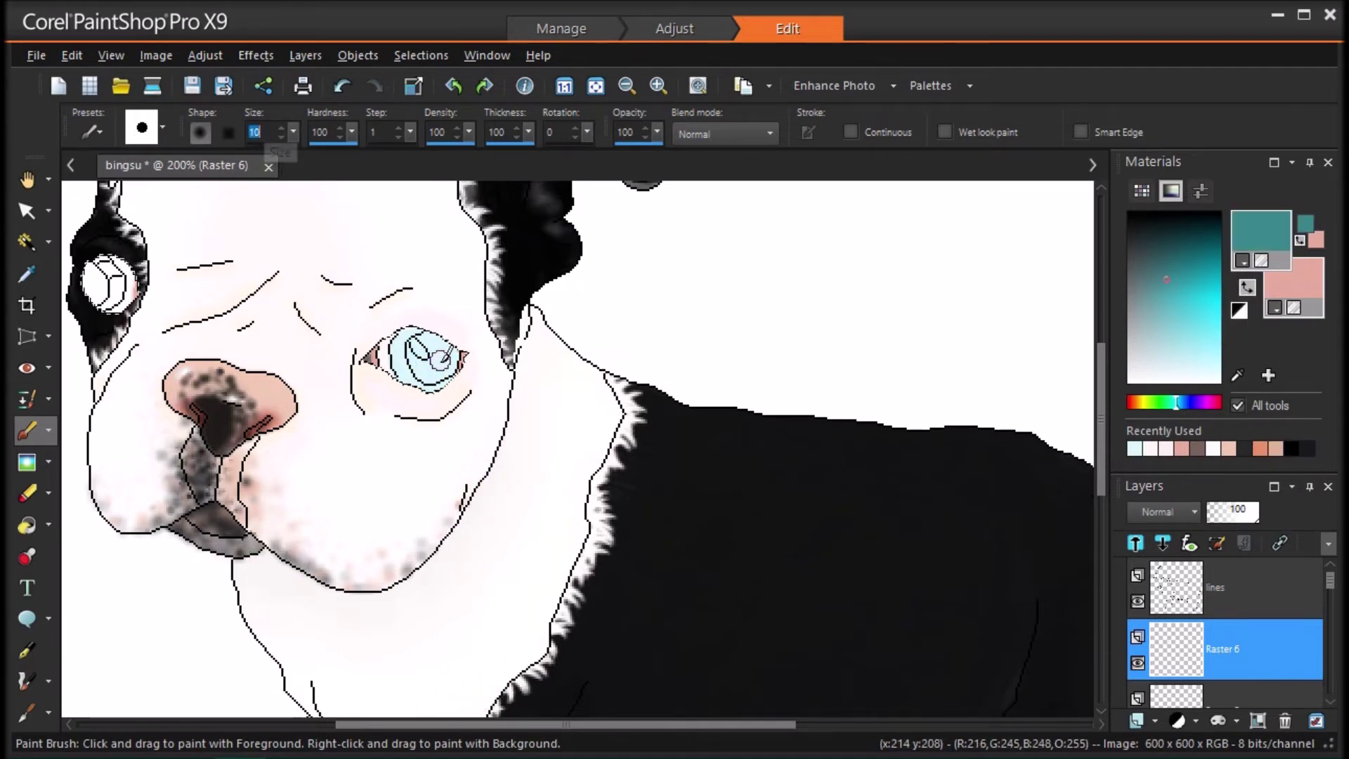
left_click_drag(421, 338, 418, 349)
left_click(280, 129)
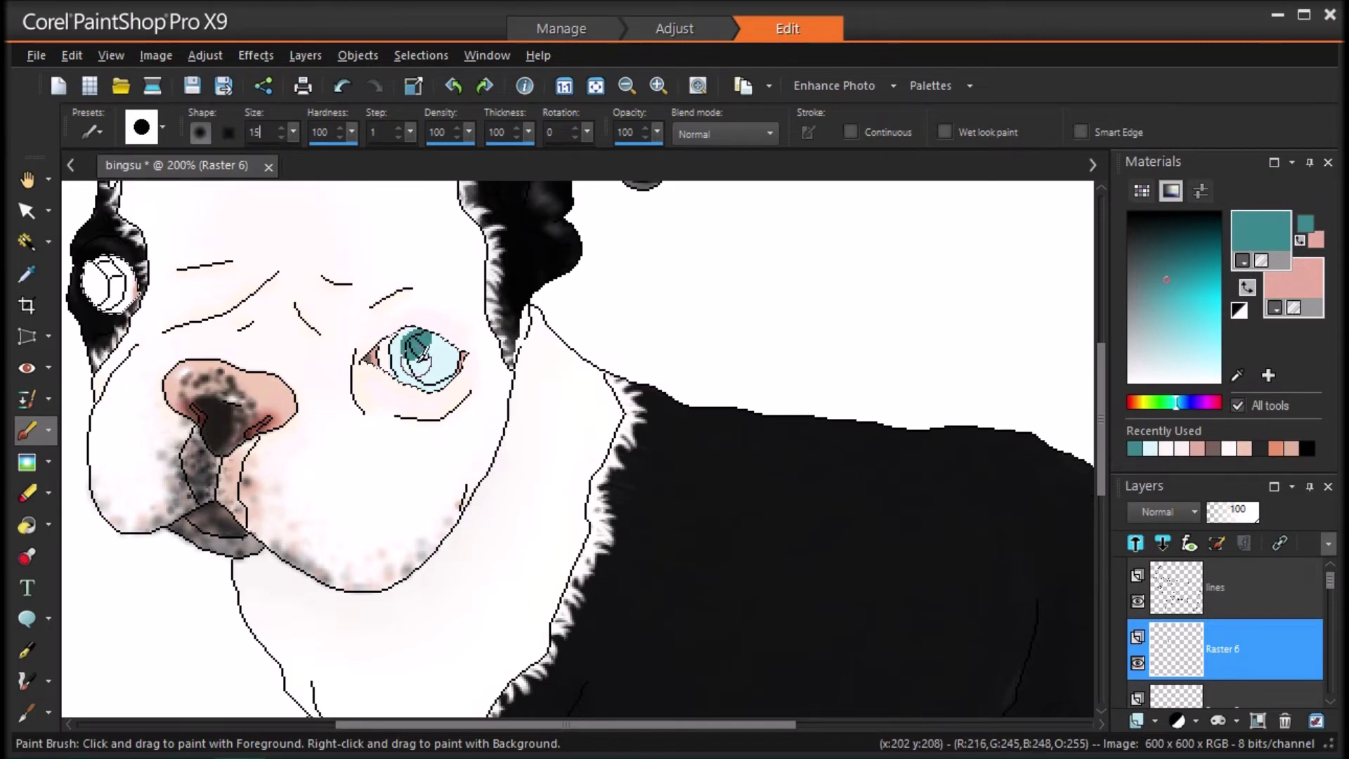
left_click(422, 370)
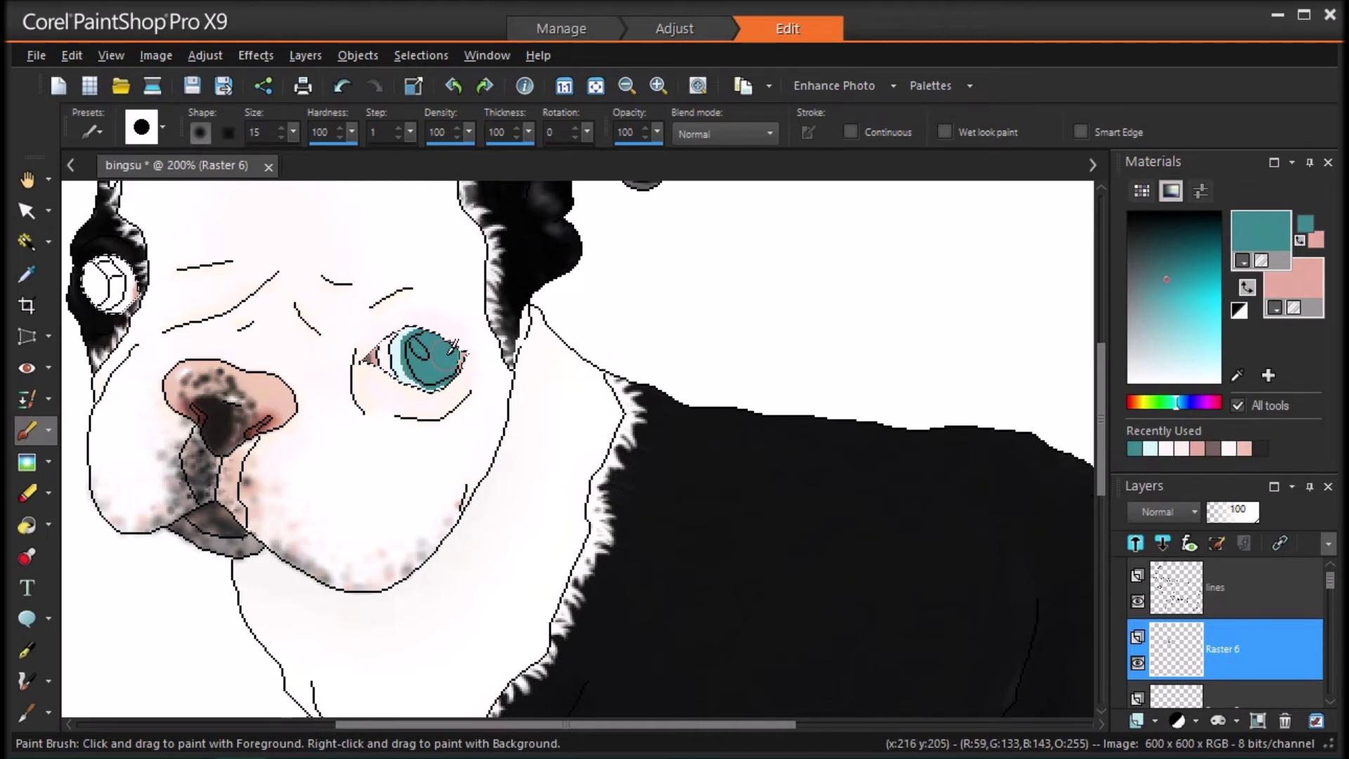
Step: Create a new raster layer and paint a nearly black pupil at size 20 with a pure black centre at size 14
left_click(1154, 720)
left_click(1197, 557)
key("Return")
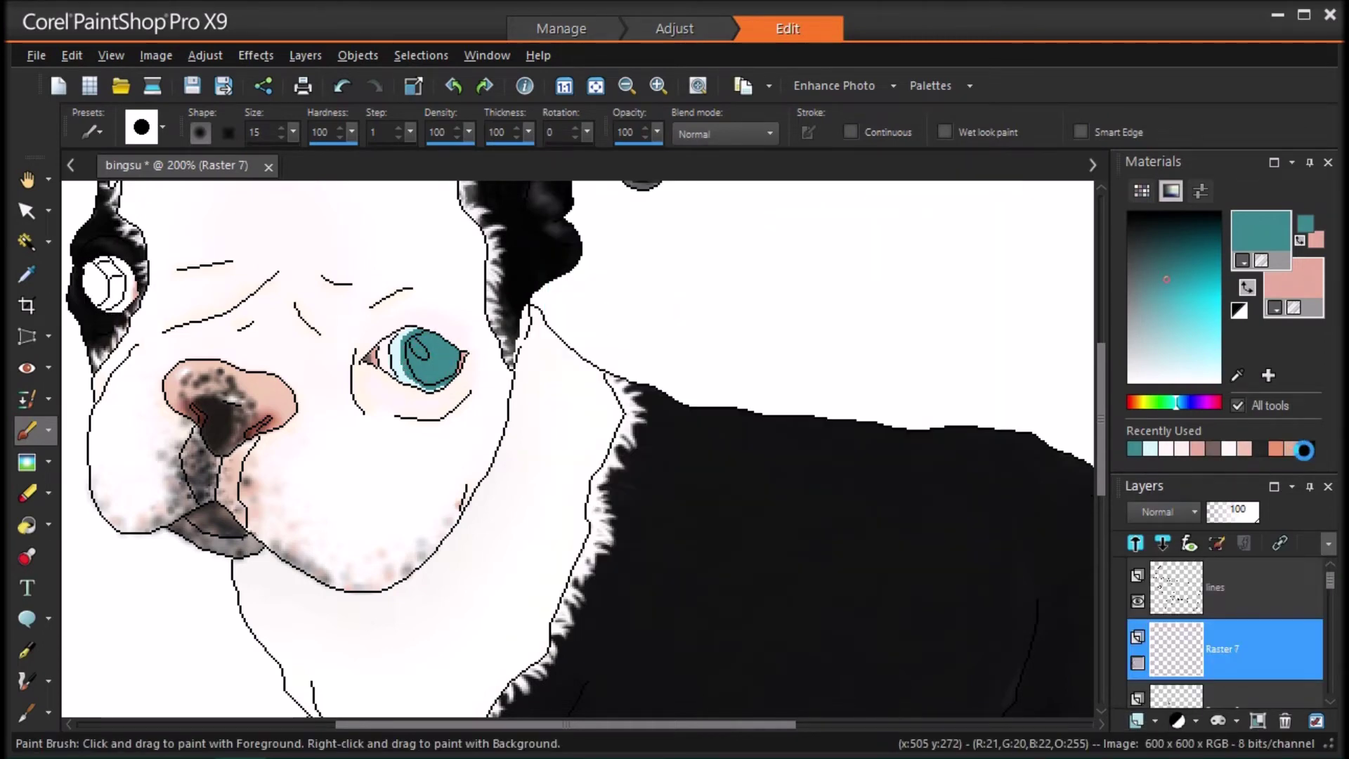
left_click(1160, 229)
left_click(1151, 227)
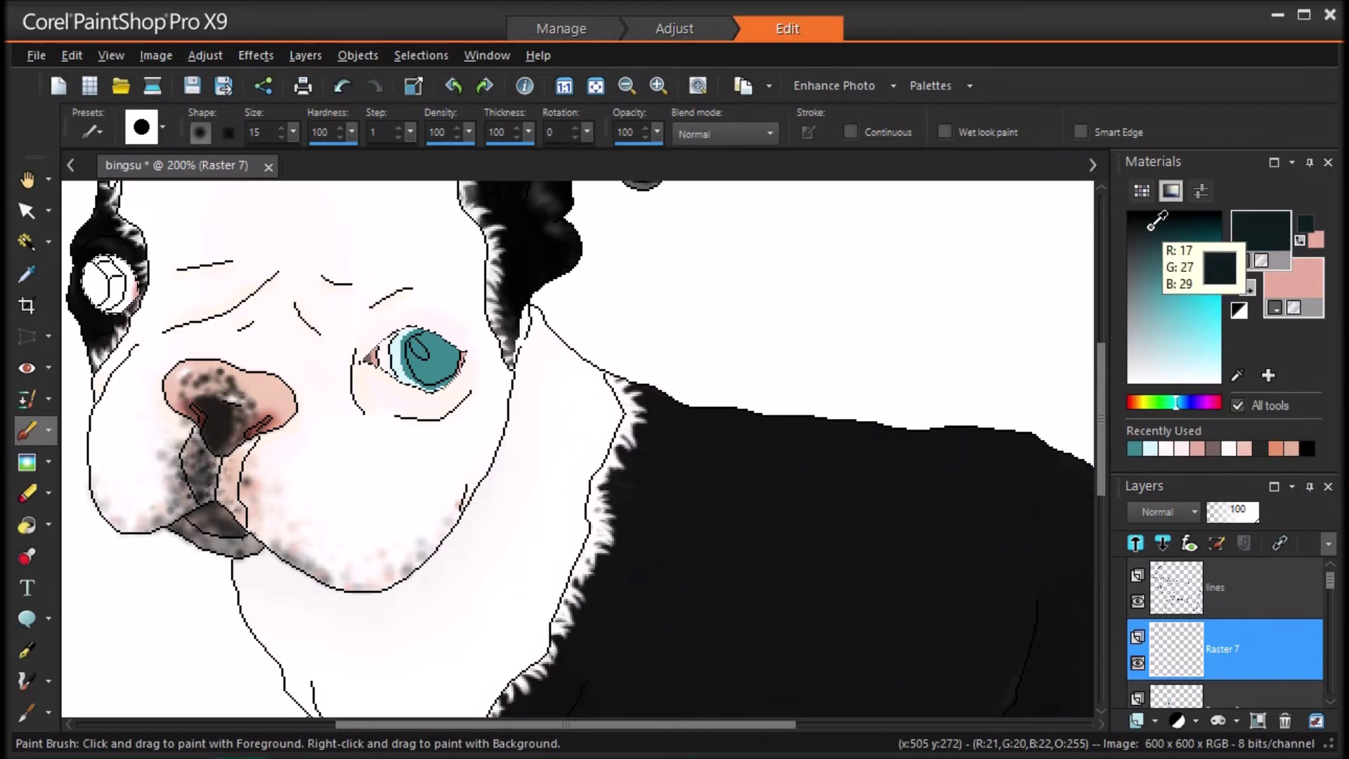
left_click(281, 128)
left_click_drag(421, 358, 416, 340)
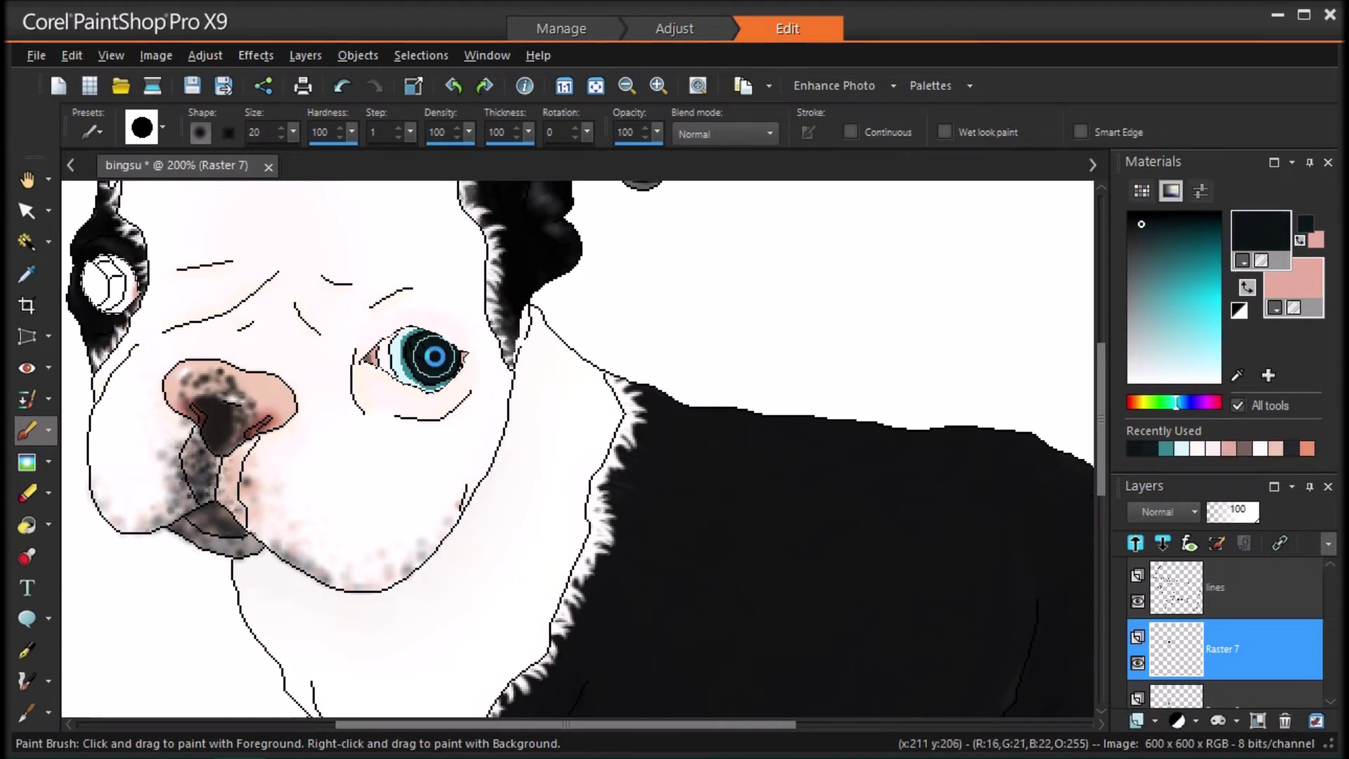
left_click(1128, 212)
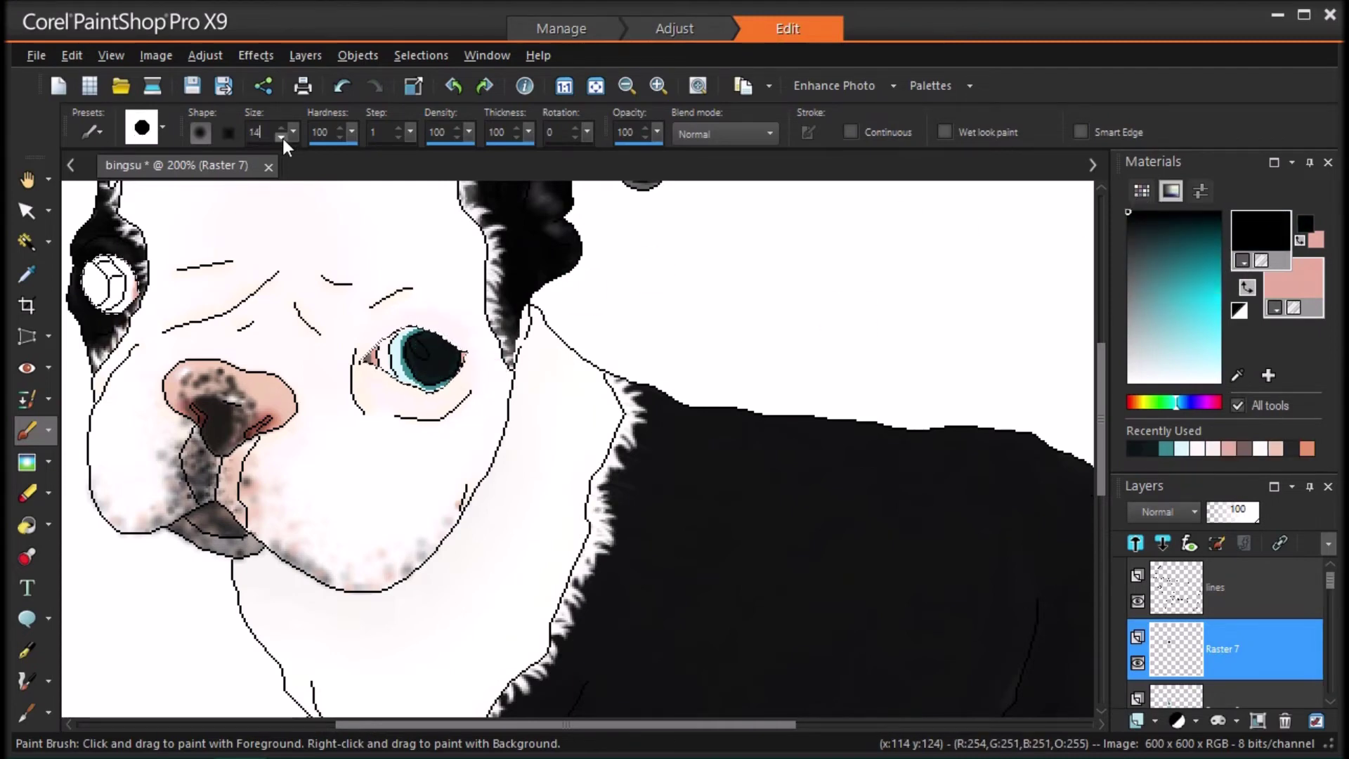
left_click(430, 347)
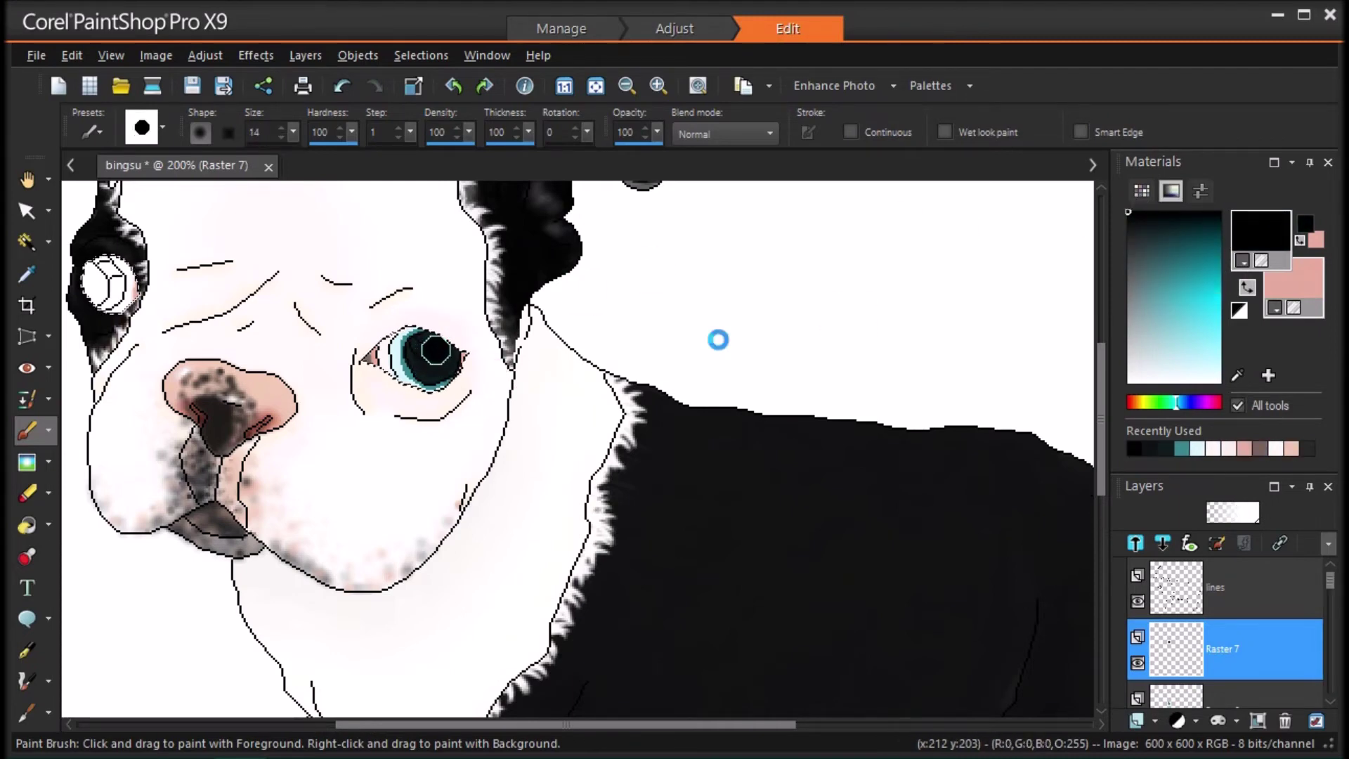
Step: Create a new raster layer and dab small white highlights onto the near eye with the brush at size 3
left_click(1136, 721)
key("Return")
left_click(1140, 372)
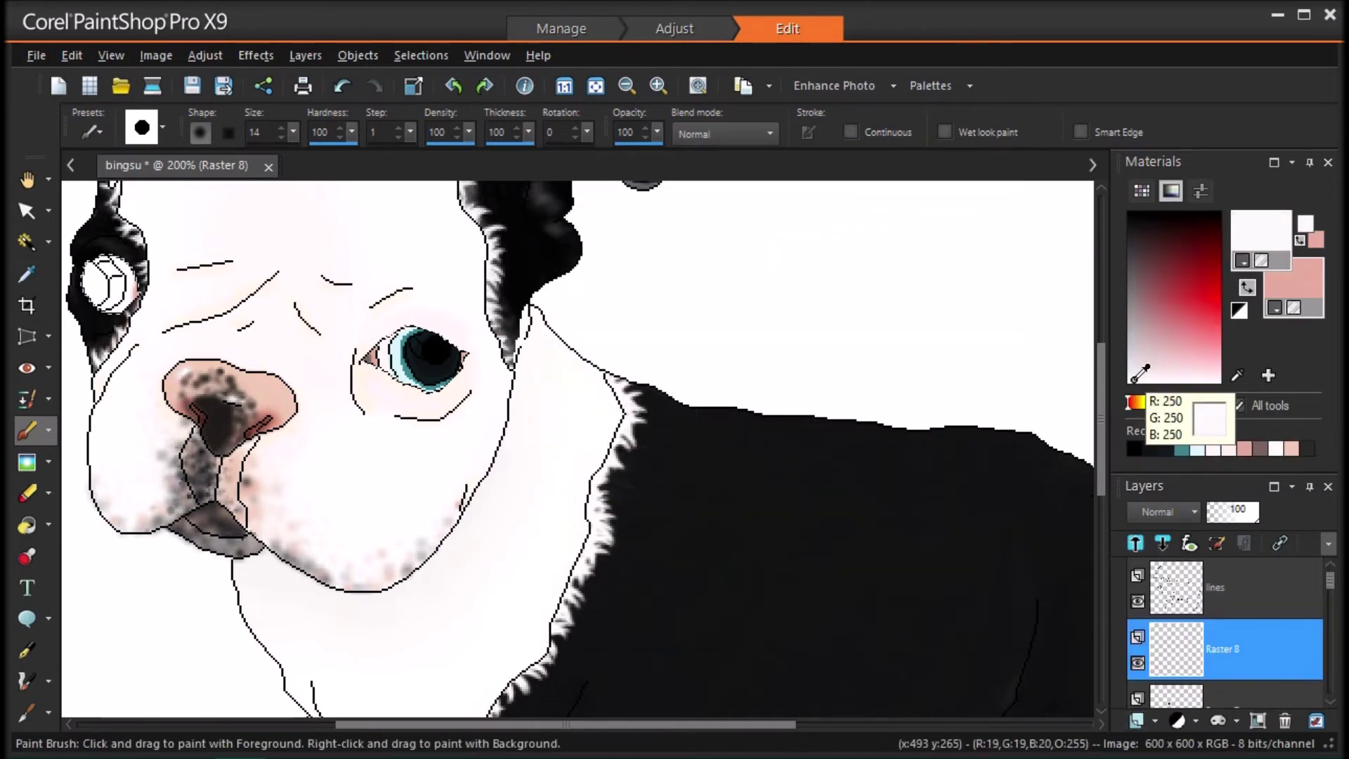
left_click(416, 345)
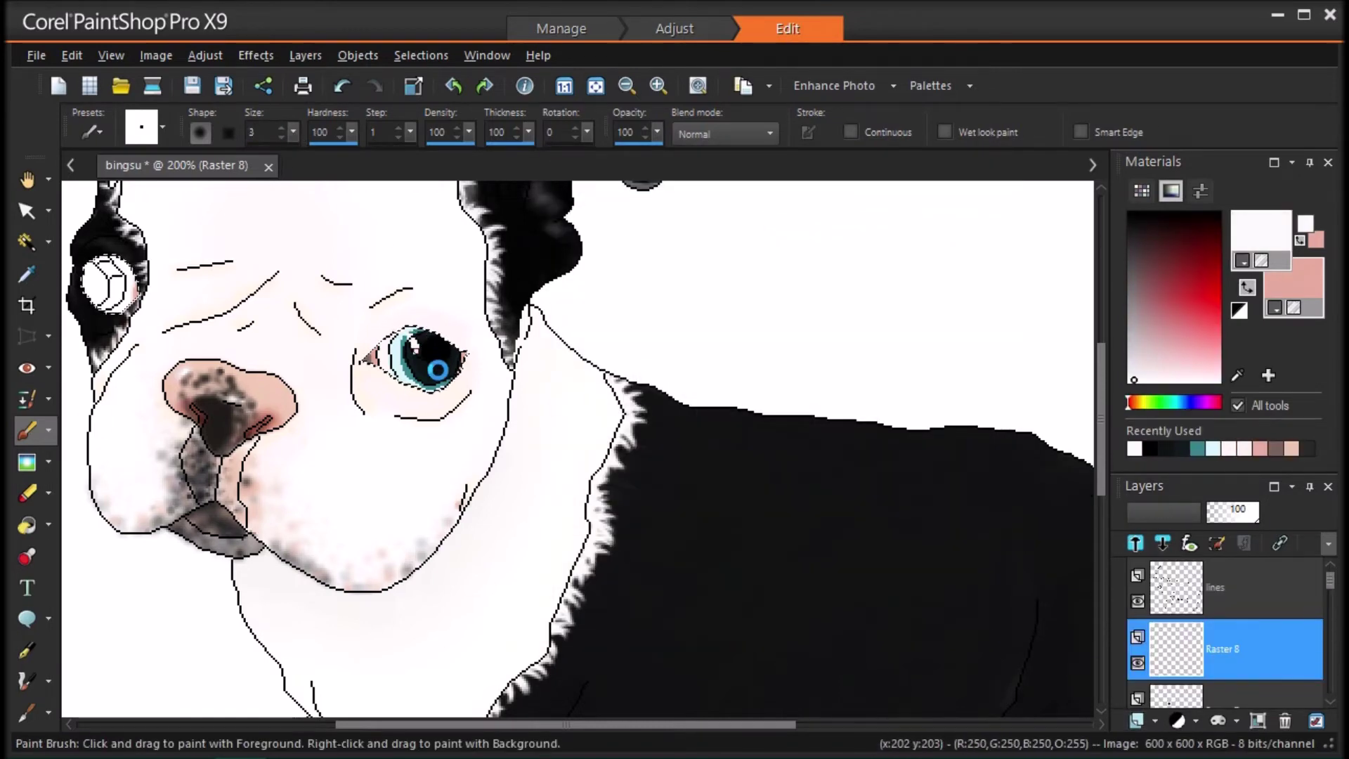
Step: Soften the near eye's highlights with the Soften Brush at size 57 and opacity 47, and select the Raster 5 layer
left_click(27, 462)
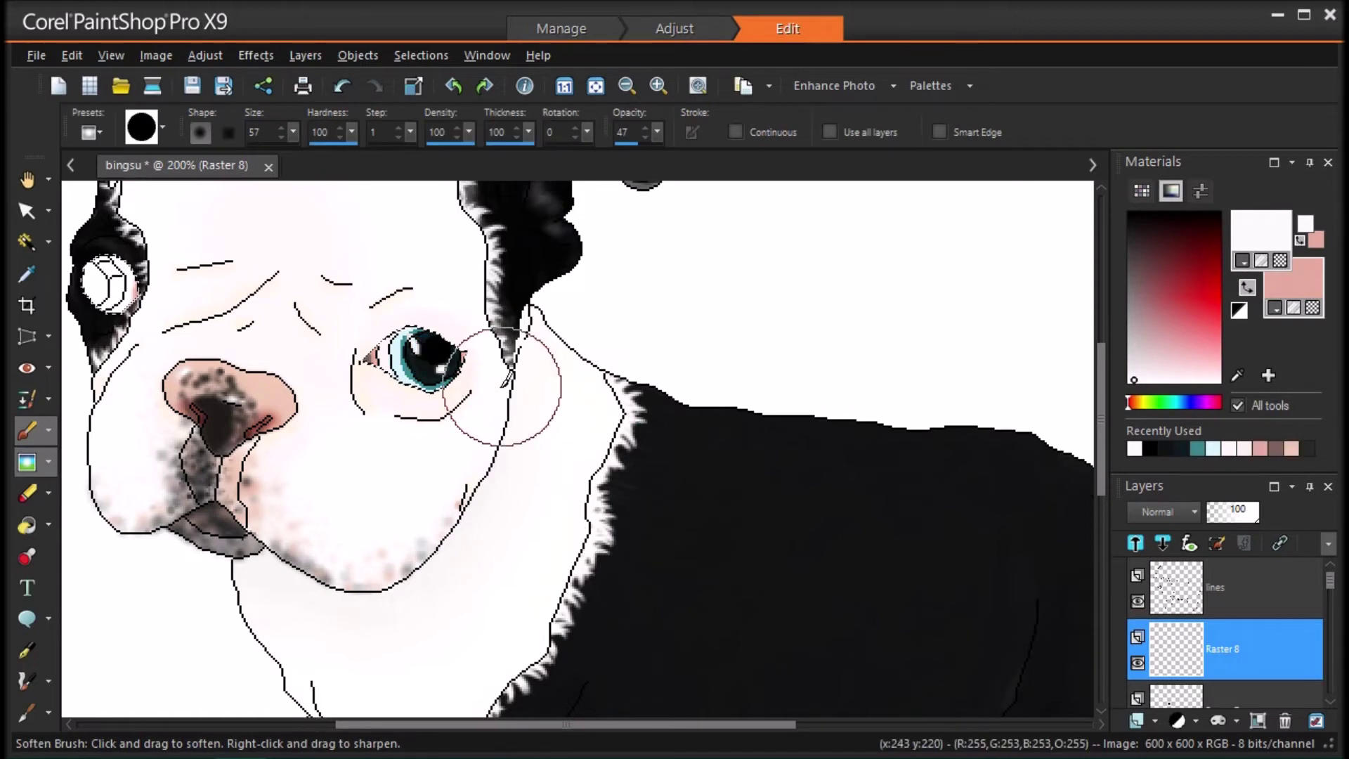
mouse_move(436, 357)
left_mouse_down()
mouse_move(416, 355)
mouse_move(435, 383)
left_mouse_up()
scroll(1247, 656, "down", 1)
left_click(1246, 694)
scroll(1253, 668, "down", 1)
left_click(1236, 696)
key("ctrl+w")
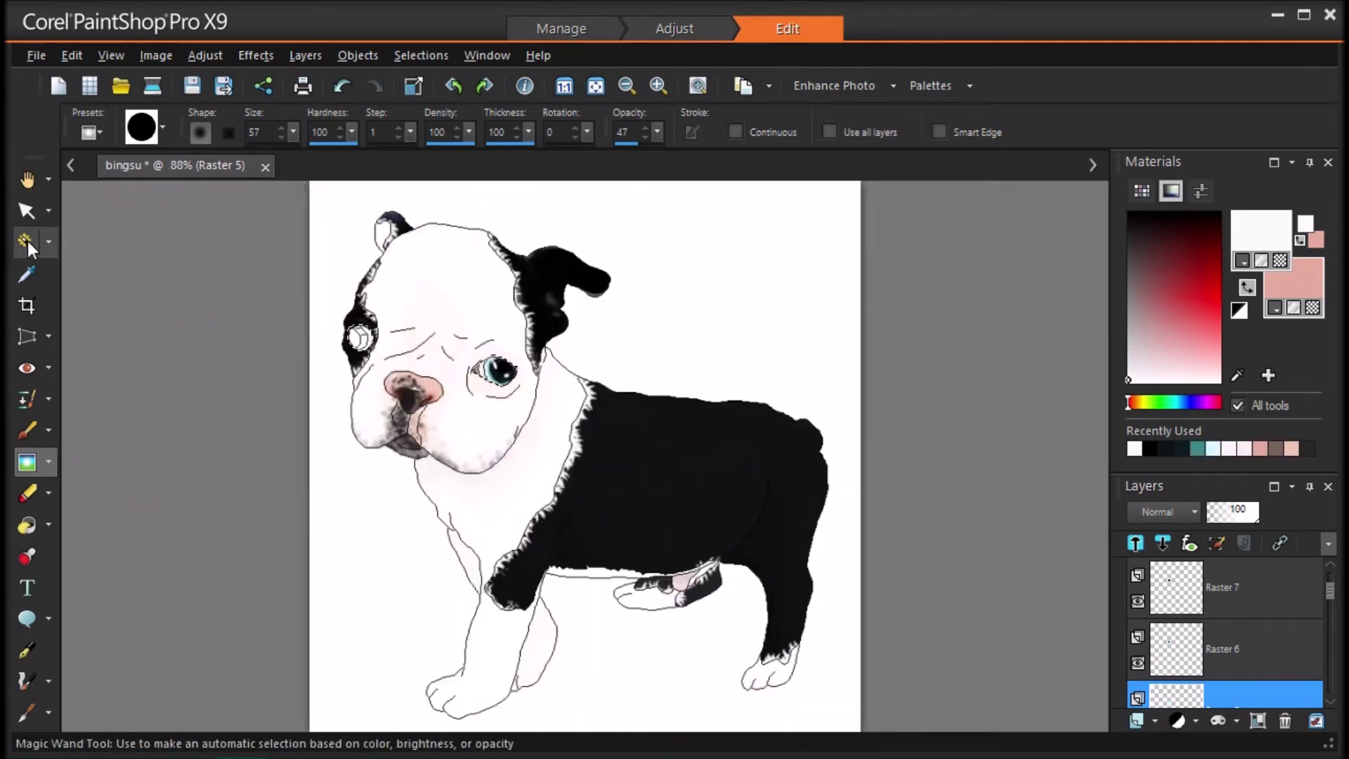
Step: Select the far eye with the Magic Wand and paint its iris dark reddish brown on the eye layer at size 29
left_click(29, 243)
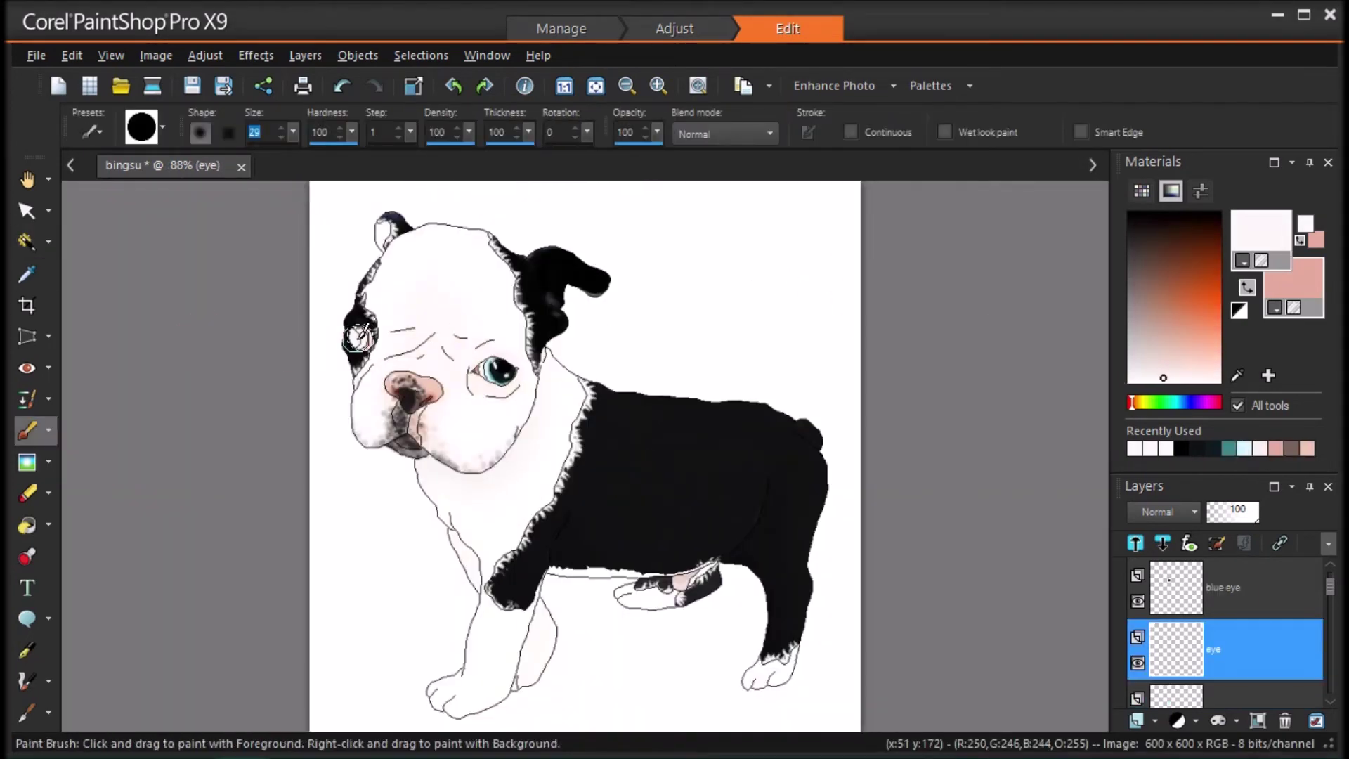
left_click(1307, 443)
scroll(344, 339, "up", 4)
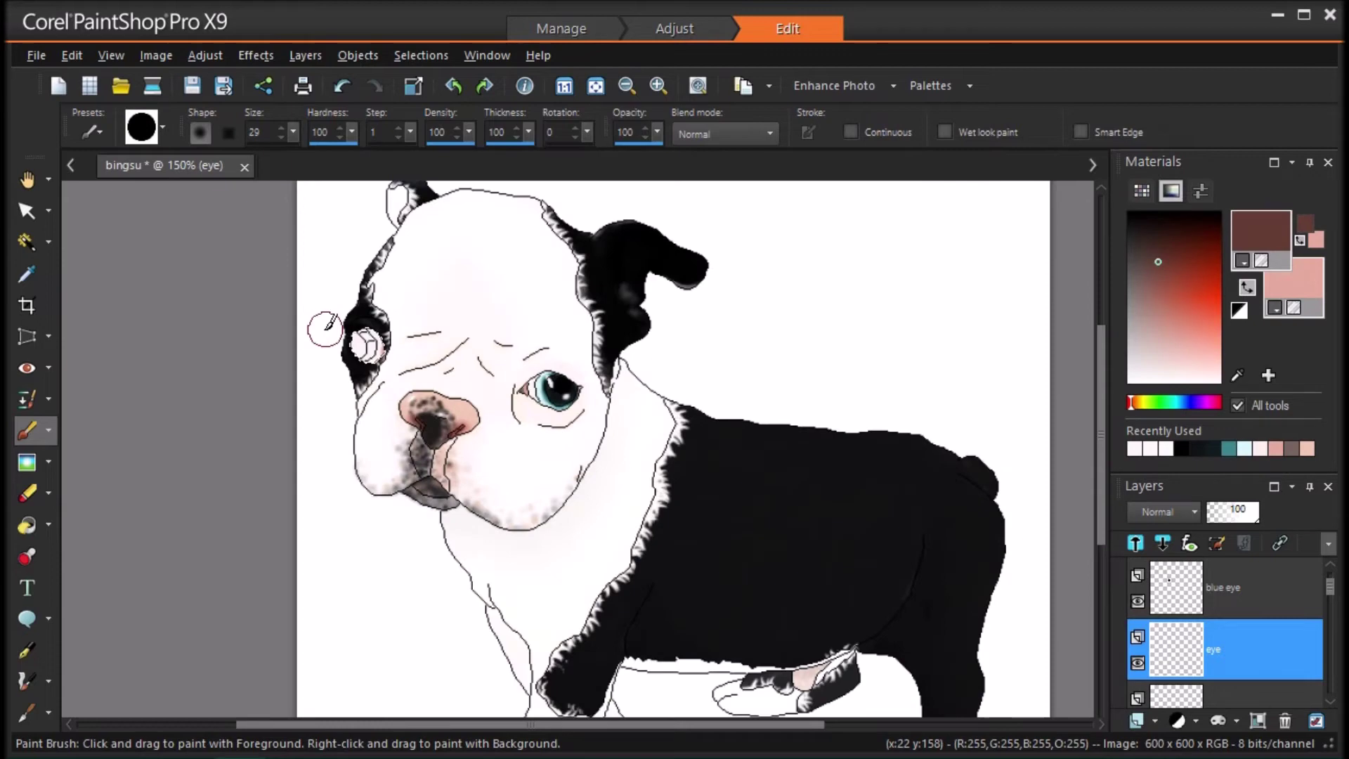
left_click_drag(383, 348, 407, 361)
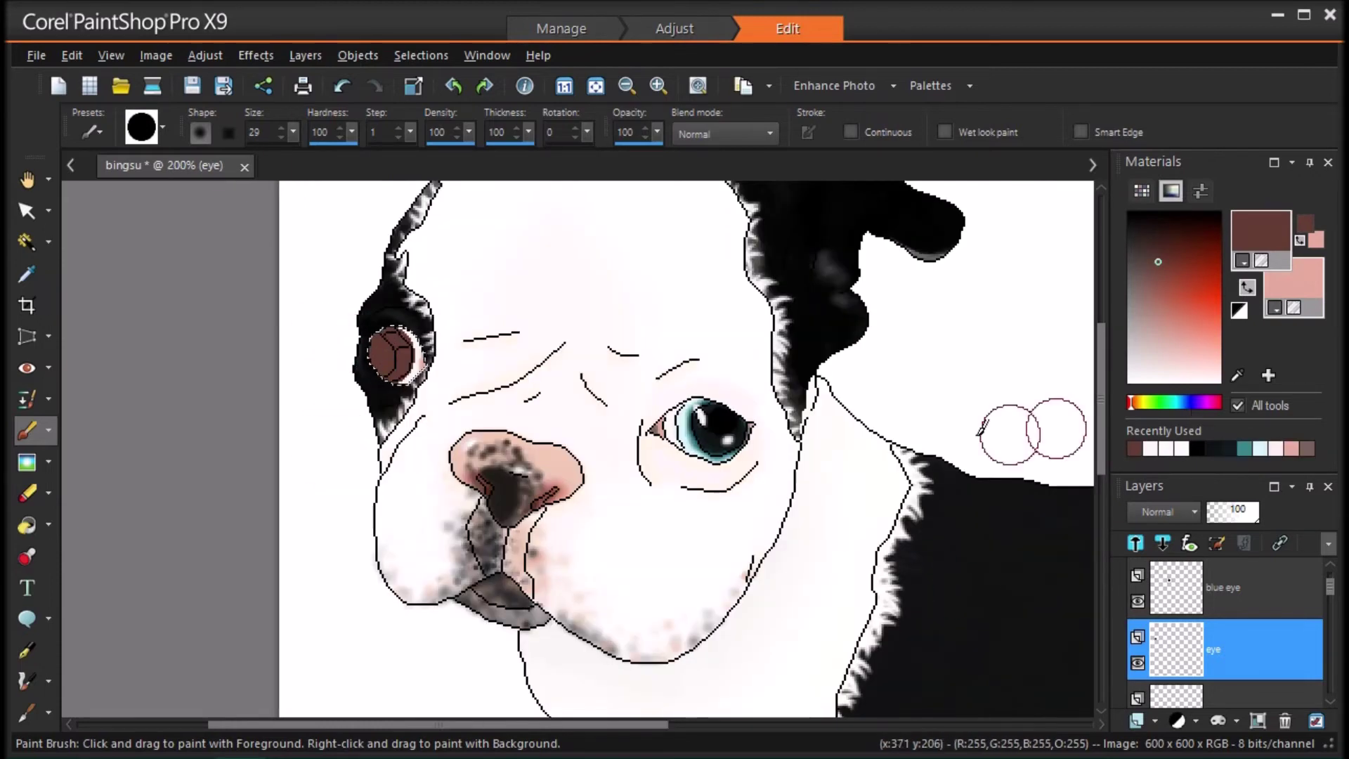
Step: Pick a near-black colour and create a new raster layer above the eye layer for the far eye's pupil
left_click(1229, 450)
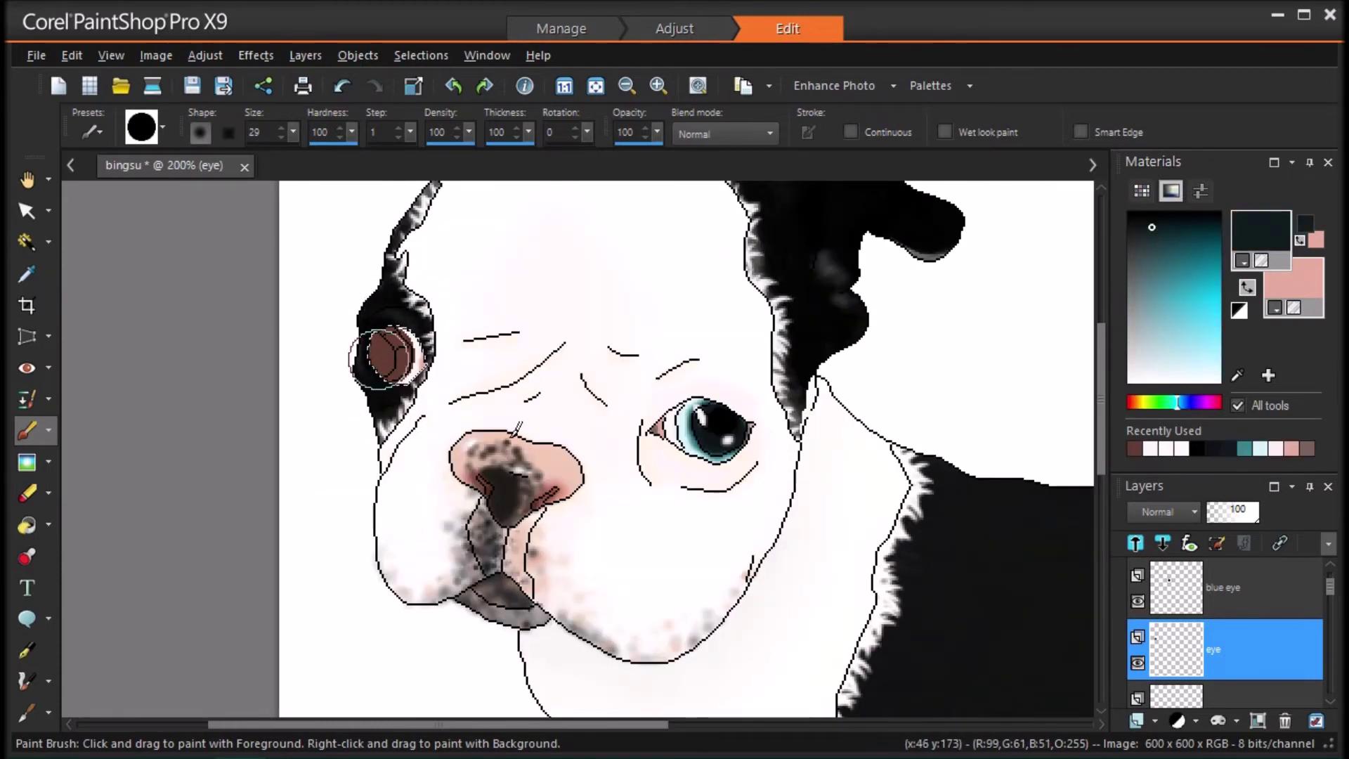
left_click(1136, 721)
left_click(695, 613)
left_click(1137, 662)
left_click(1138, 662)
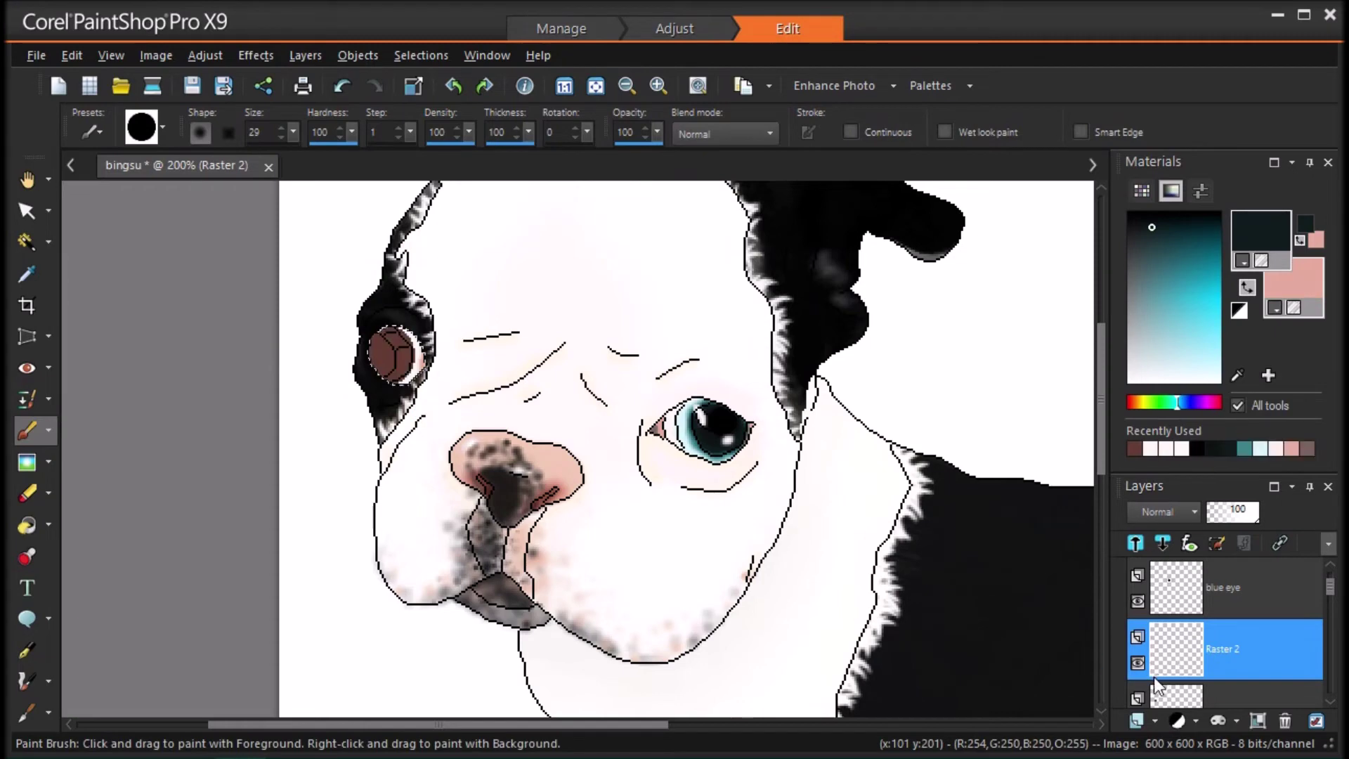
scroll(1153, 677, "down", 1)
left_click(1137, 663)
left_click(1137, 662)
Step: Paint the far eye's pupil near-black at sizes 25 and 20, with a pure black centre at size 15
left_click(281, 137)
left_click(281, 137)
left_click(281, 137)
left_click(281, 137)
left_click_drag(390, 355, 310, 392)
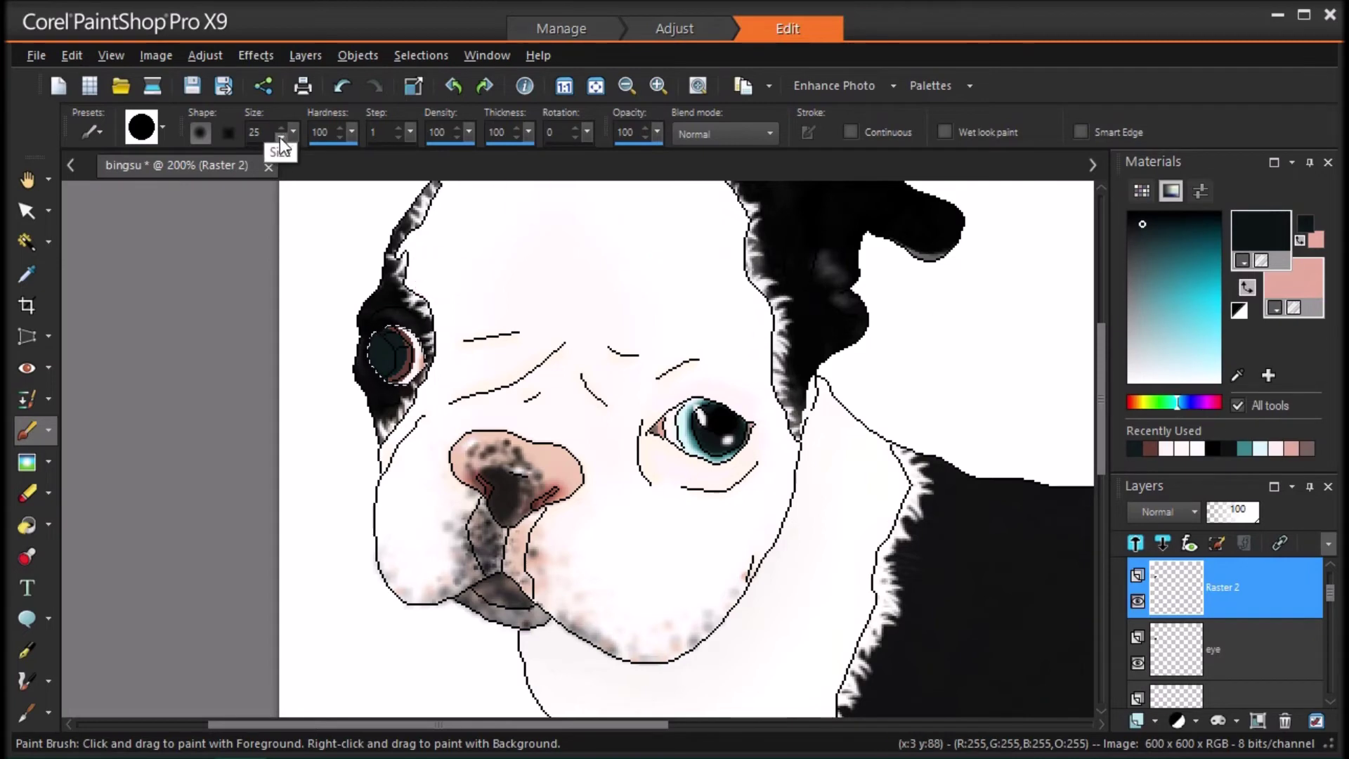
left_click_drag(378, 353, 351, 344)
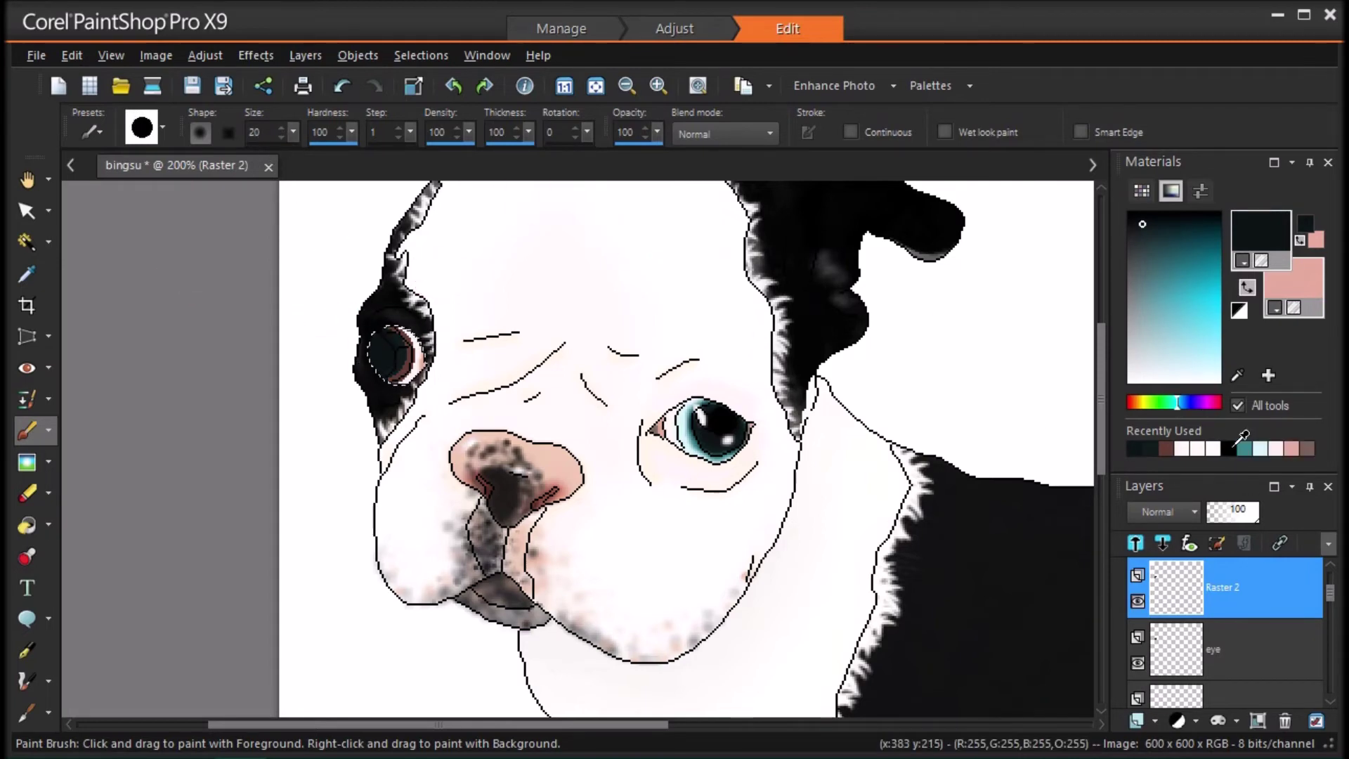
left_click(1233, 447)
left_click(380, 348)
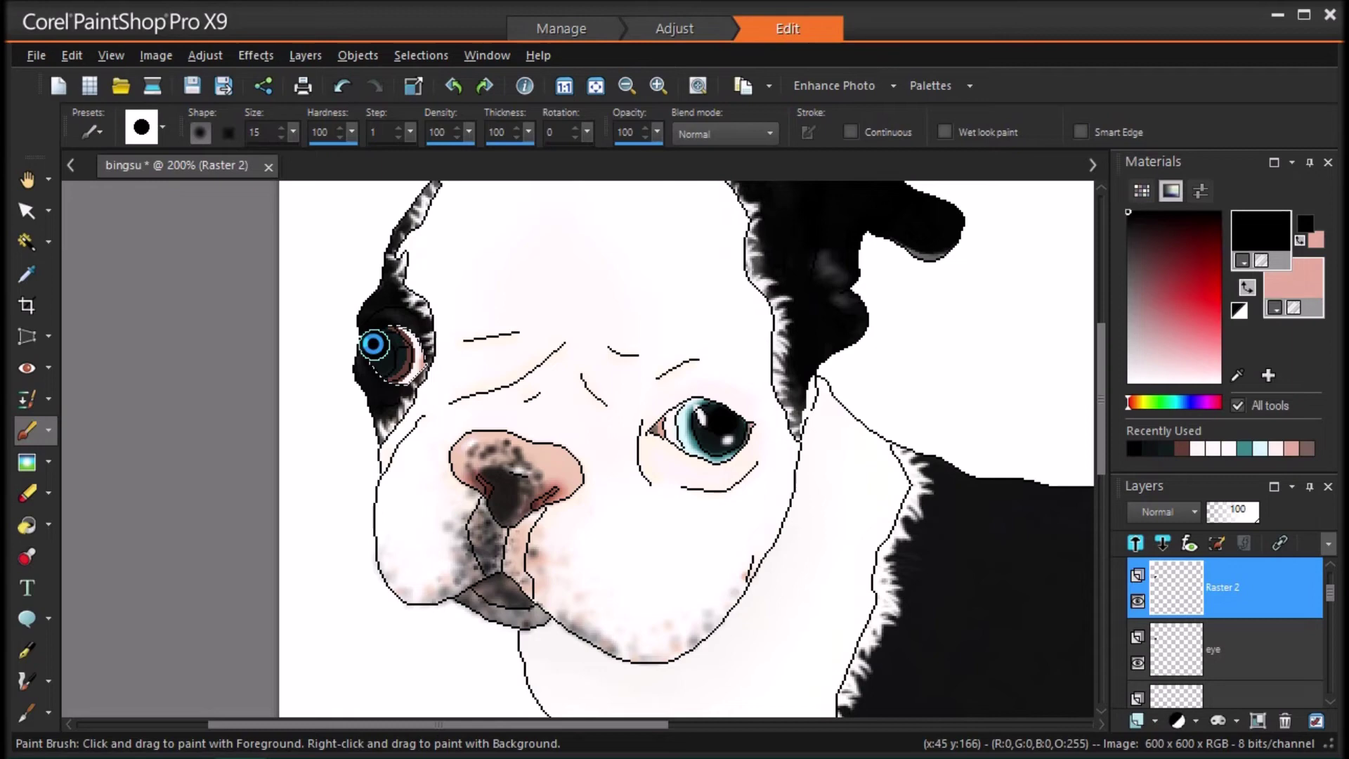
Step: Try to soften the far eye's pupil with the Soften Brush at size 57 and opacity 47
left_click(29, 462)
left_click(378, 361)
left_click(343, 85)
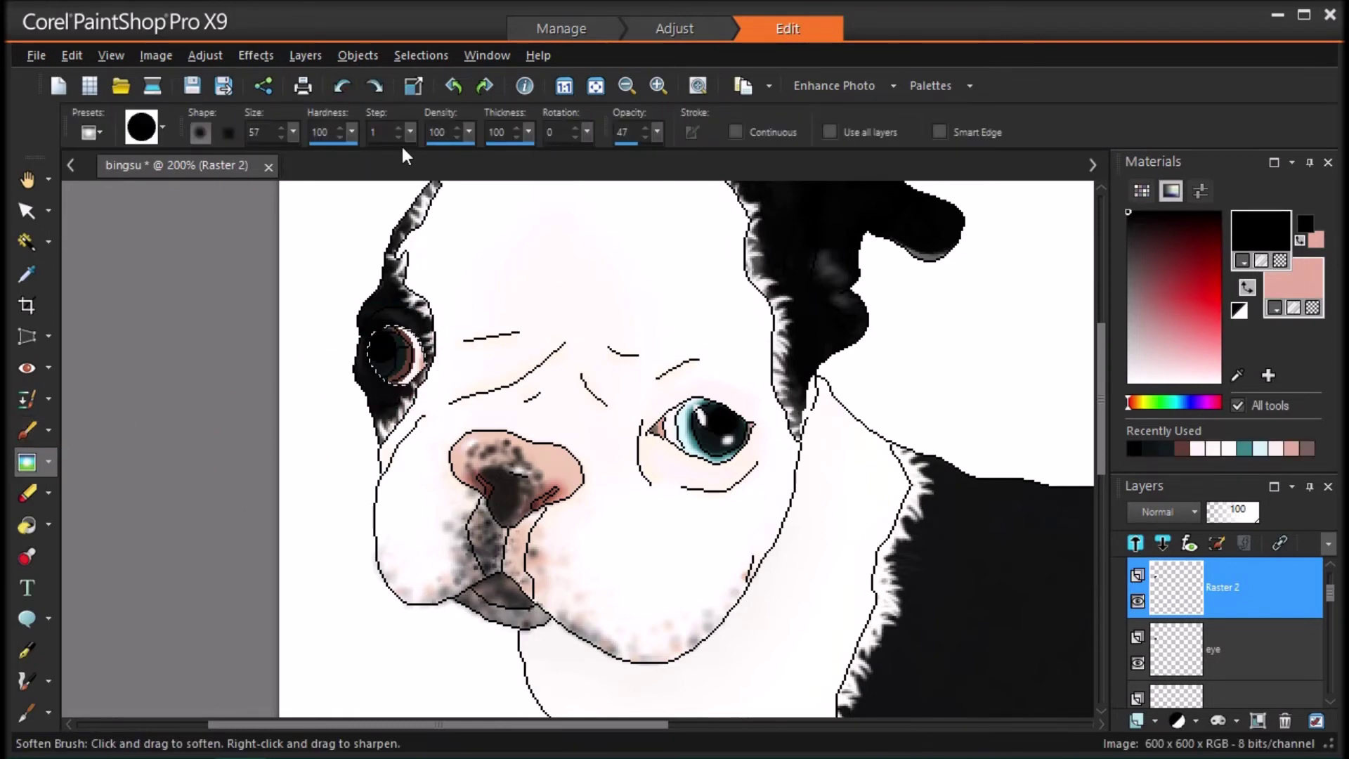
Step: Create a new raster layer, dab small white highlights onto the far eye at size 2, and switch to the Soften Brush
left_click(1135, 543)
key("Return")
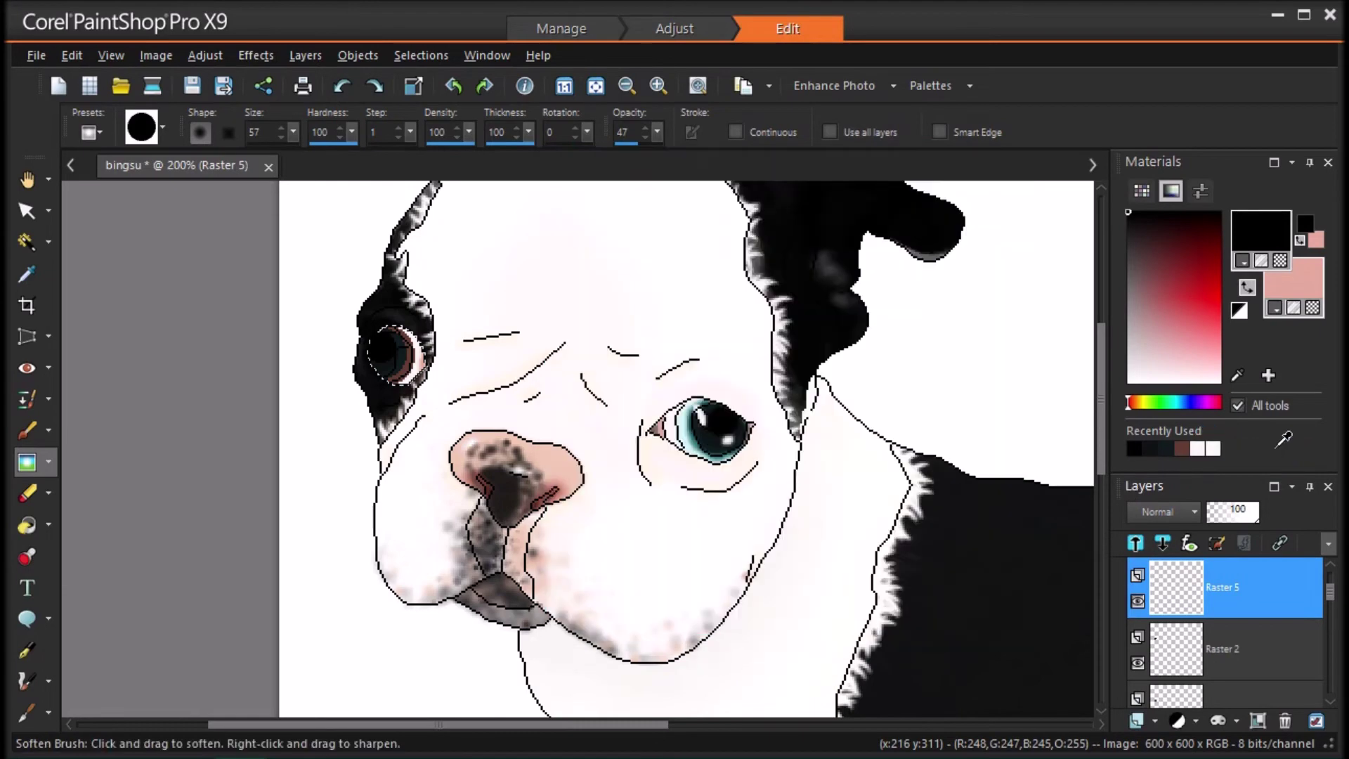
left_click(1128, 379)
left_click(27, 430)
left_click_drag(293, 132, 286, 154)
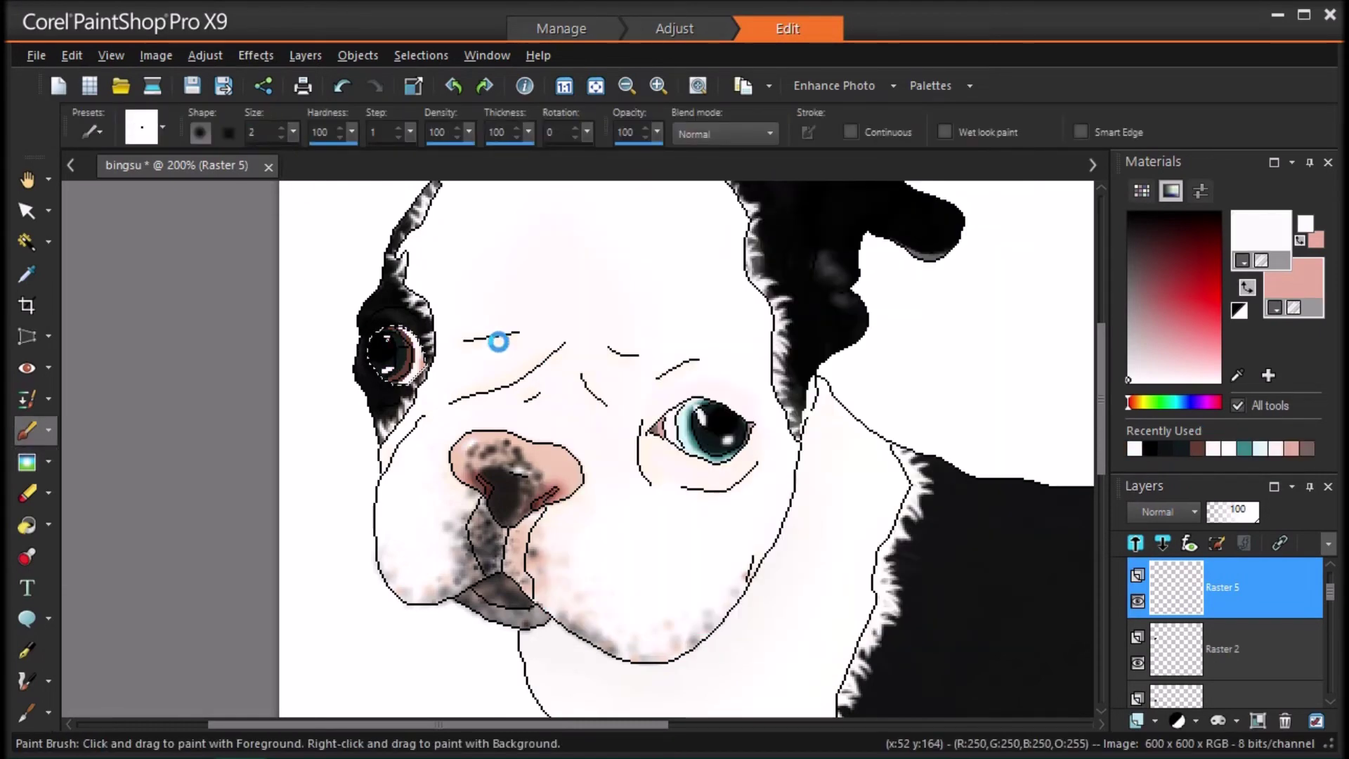
left_click(27, 462)
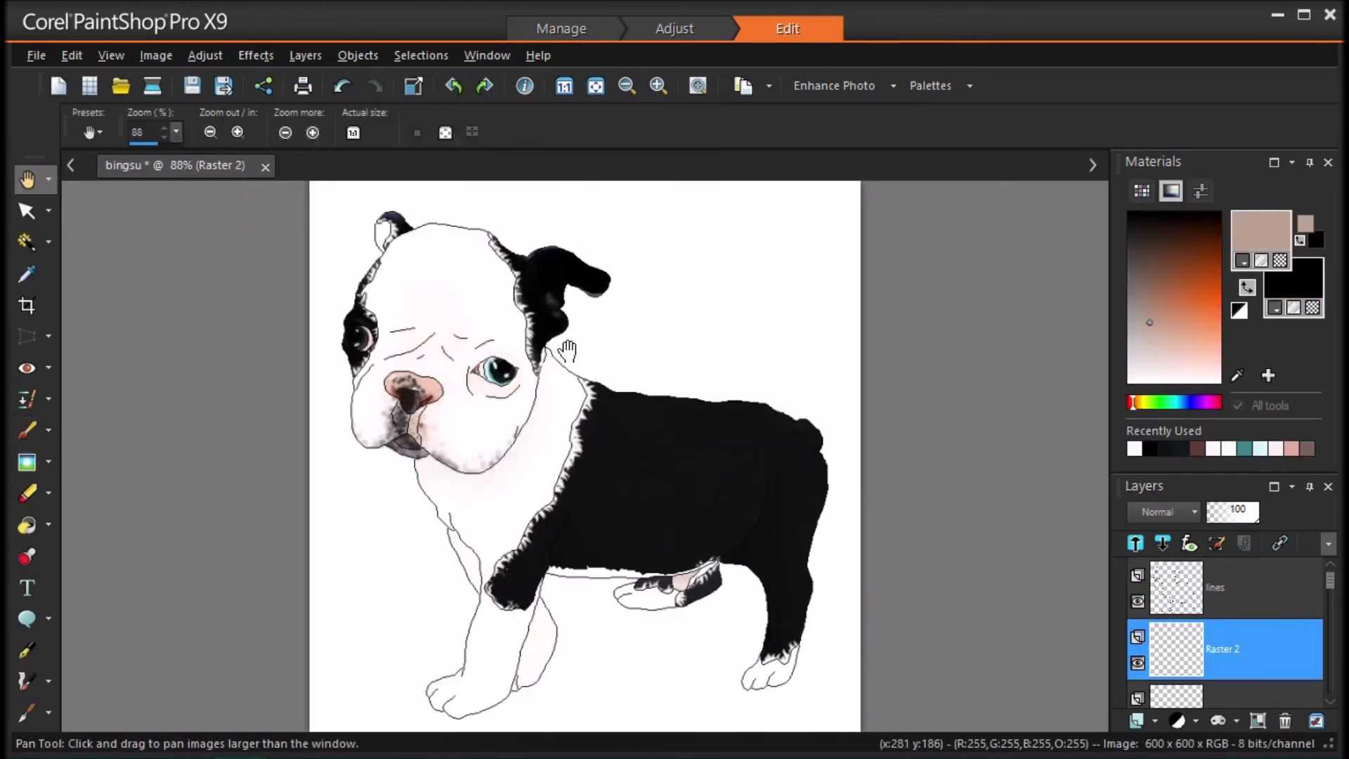
Step: Airbrush a pinkish beige patch inside the floppy ear at size 3 on the Raster 2 layer
scroll(567, 349, "up", 4)
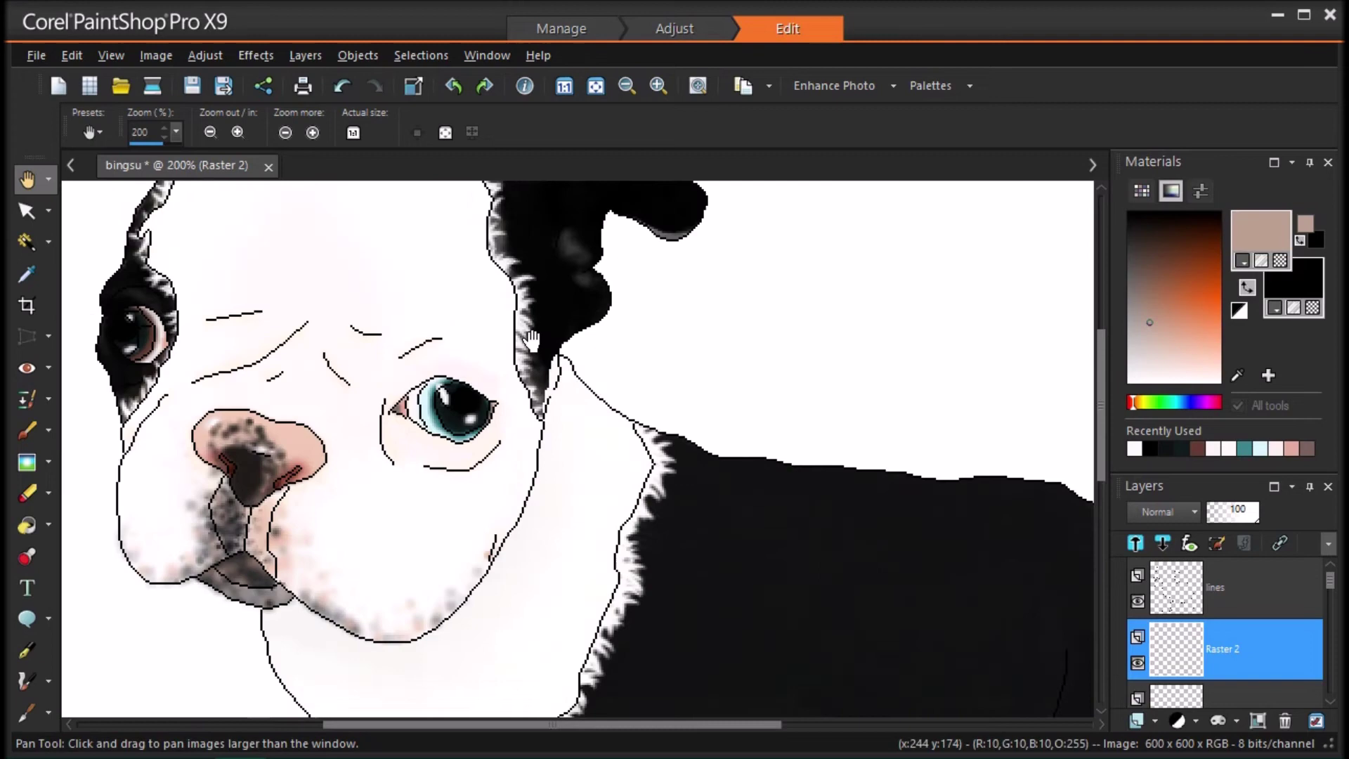
left_click_drag(637, 237, 635, 411)
scroll(634, 414, "up", 2)
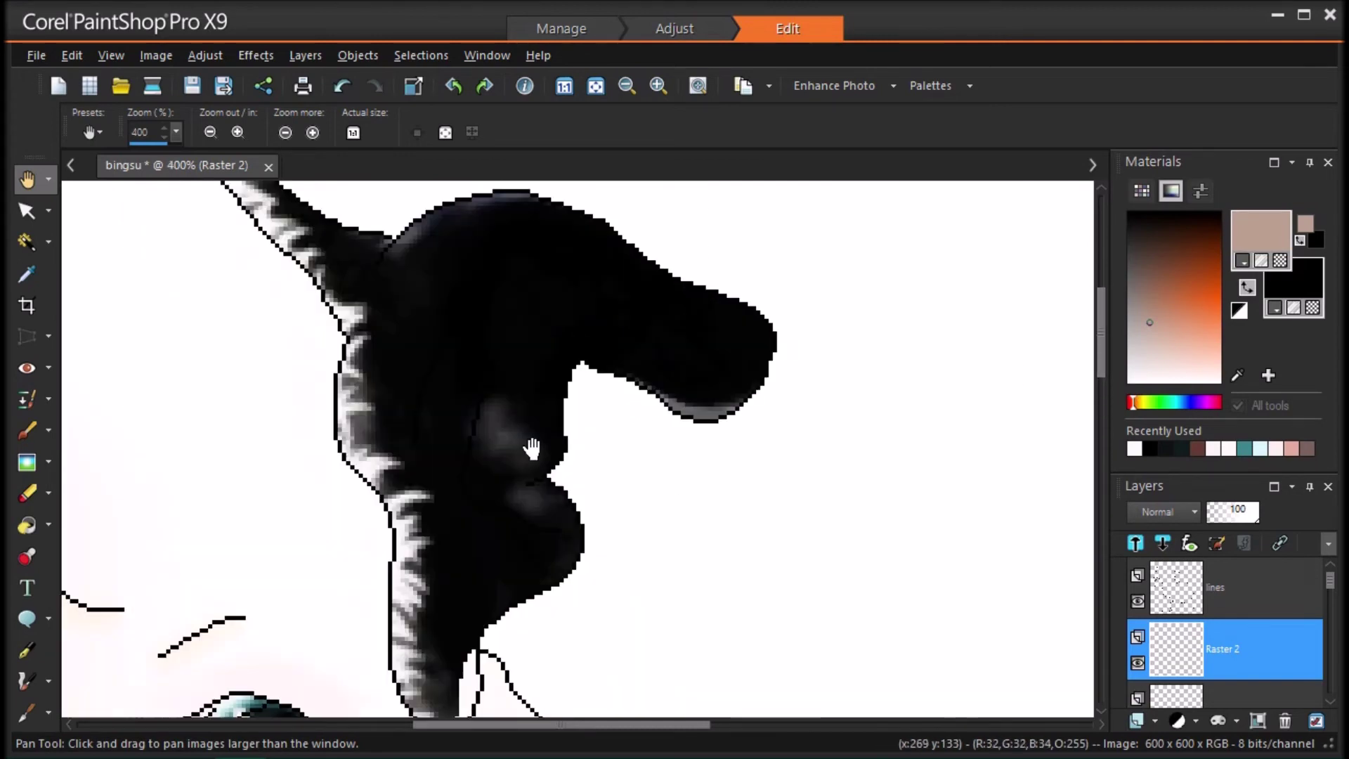
left_click(48, 430)
left_click(113, 457)
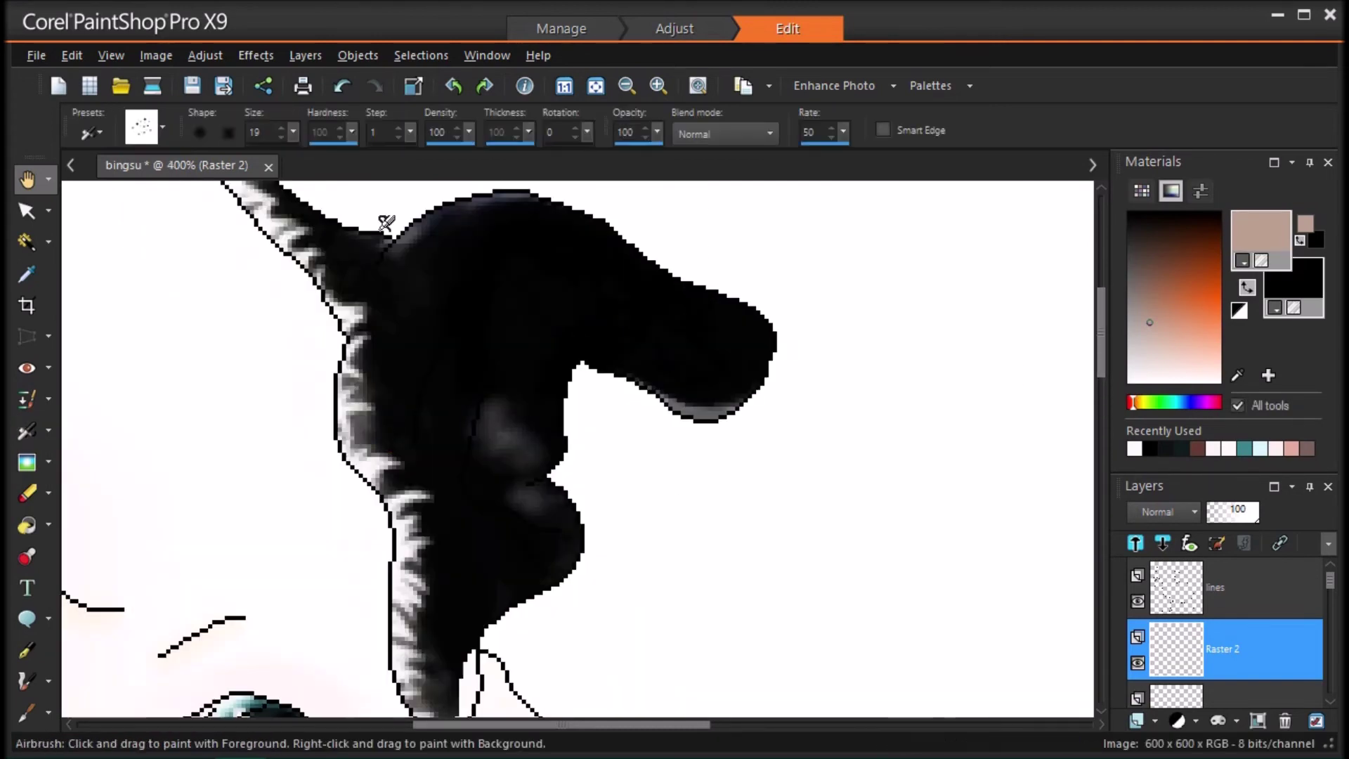
left_click(281, 130)
mouse_move(512, 436)
left_mouse_down()
mouse_move(501, 399)
mouse_move(540, 440)
mouse_move(521, 487)
left_mouse_up()
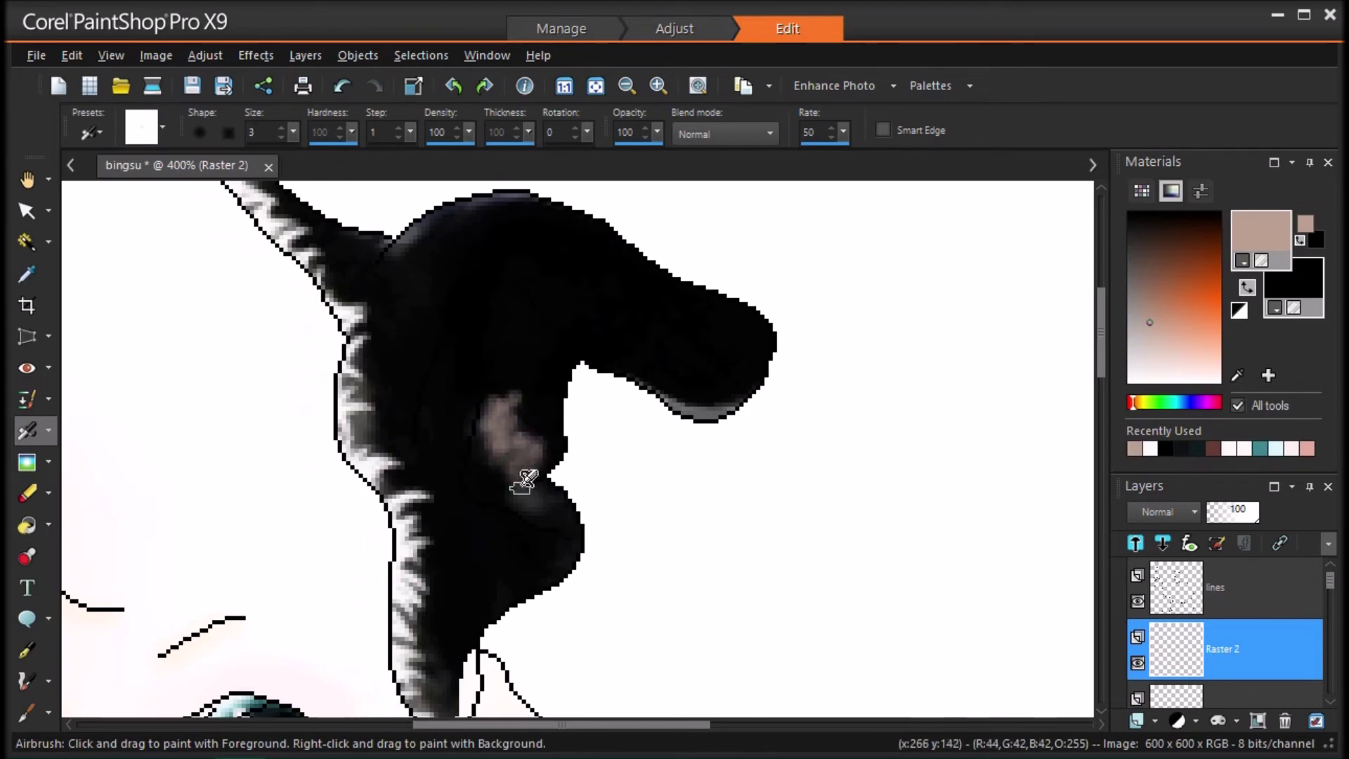
Step: Extend the inner ear colouring upwards with the Airbrush at size 3 on the Raster 5 layer
left_click(1140, 699)
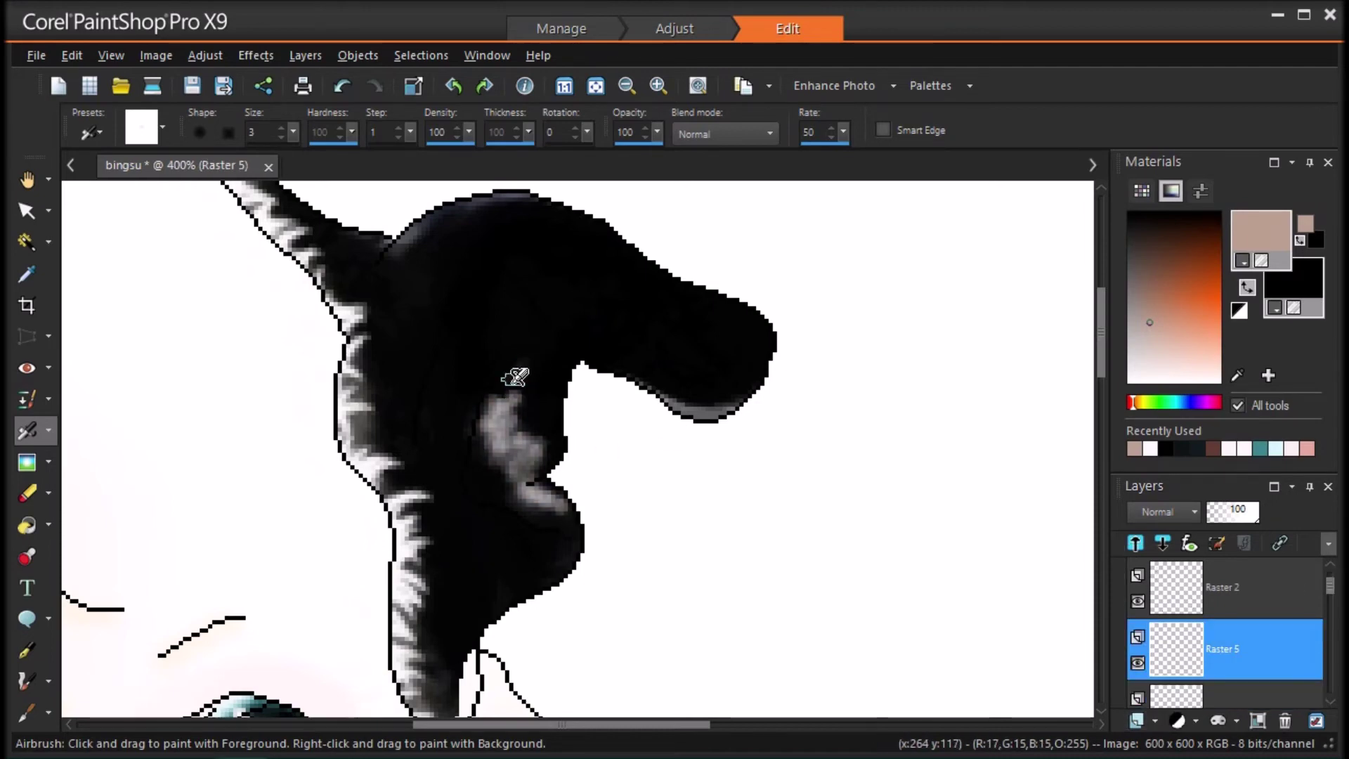
mouse_move(516, 380)
left_mouse_down()
mouse_move(560, 347)
mouse_move(544, 431)
mouse_move(563, 366)
mouse_move(528, 352)
mouse_move(502, 407)
mouse_move(489, 373)
mouse_move(463, 405)
mouse_move(475, 389)
mouse_move(454, 376)
mouse_move(487, 327)
mouse_move(499, 343)
mouse_move(468, 378)
mouse_move(477, 411)
mouse_move(519, 353)
left_mouse_up()
mouse_move(445, 391)
left_mouse_down()
mouse_move(431, 442)
mouse_move(502, 432)
left_mouse_up()
left_click(596, 86)
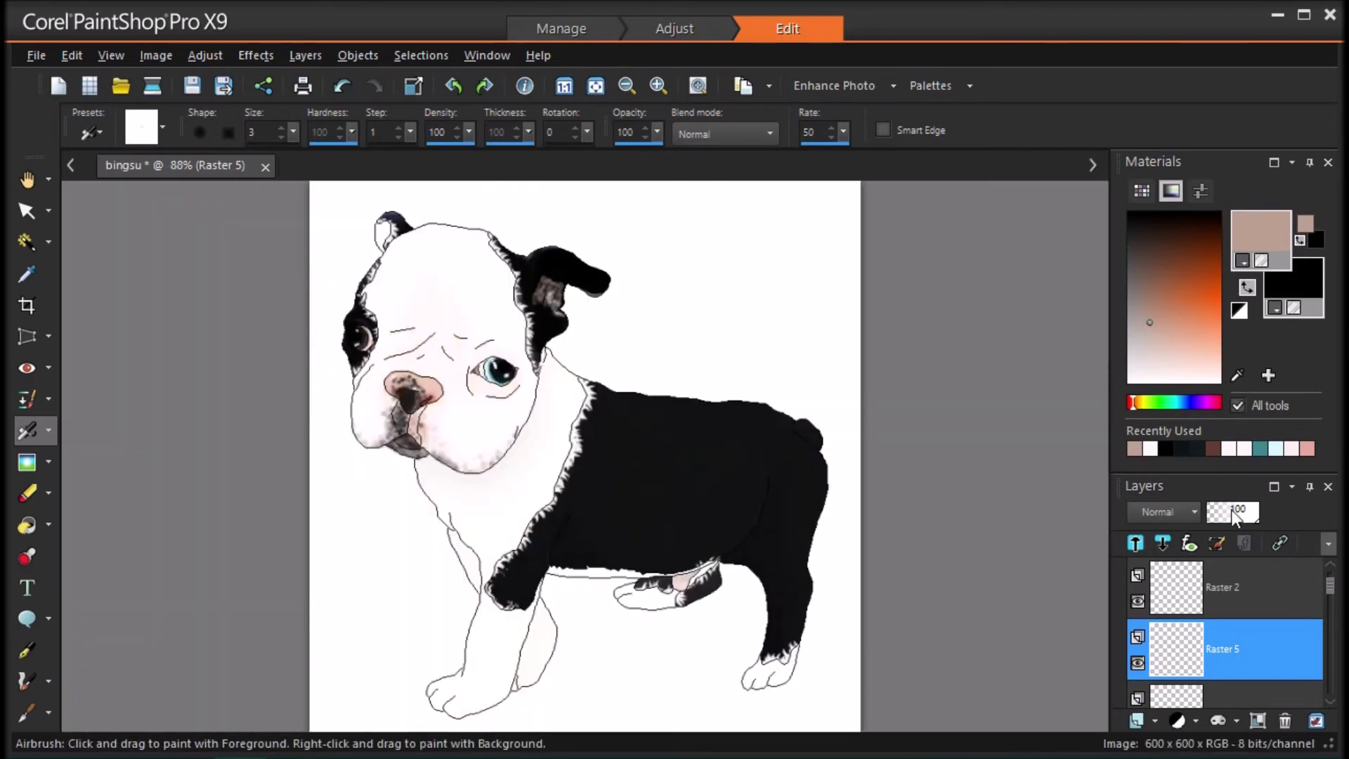
Step: Set the inner ear layer's opacity to 48 and blur its colouring with the Average filter
left_click(1236, 585)
key("ctrl+[")
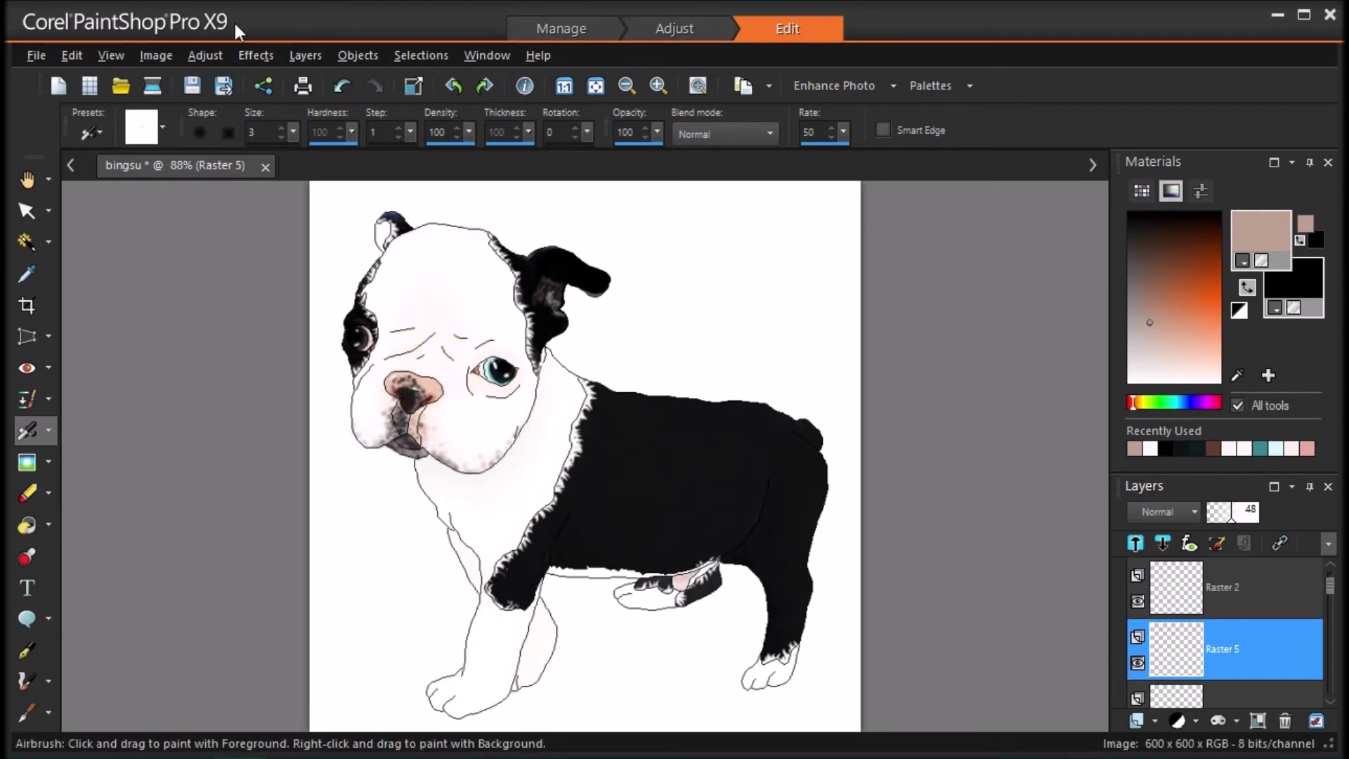
left_click(205, 54)
mouse_move(422, 388)
left_click(501, 384)
mouse_move(1189, 426)
left_mouse_down()
mouse_move(1260, 422)
mouse_move(1216, 423)
left_mouse_up()
left_click(1032, 475)
Step: Select the area around the dog and paint it dark greyish purple on the Raster 2 layer with the Paint Brush at size 242
left_click(1256, 582)
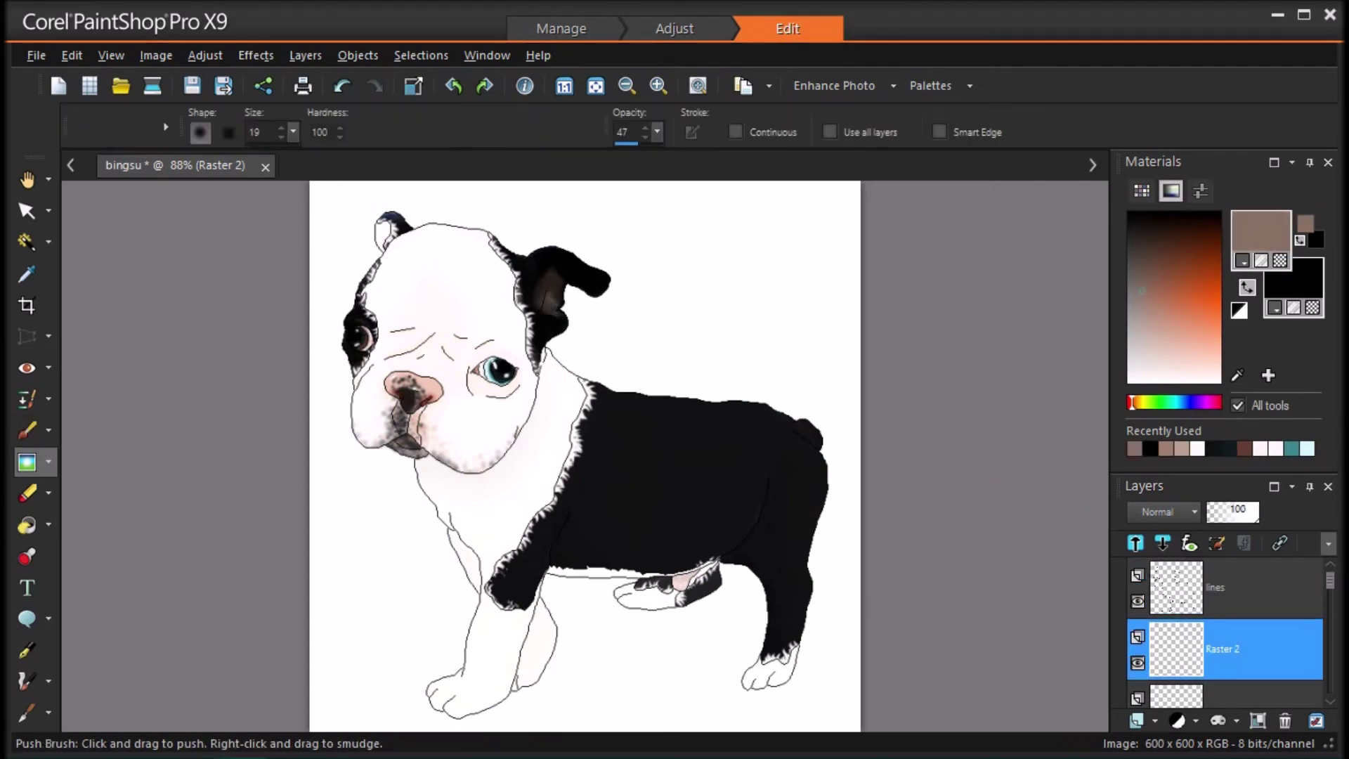
left_click(1128, 382)
left_click(1129, 213)
left_click(1188, 402)
left_click(1128, 381)
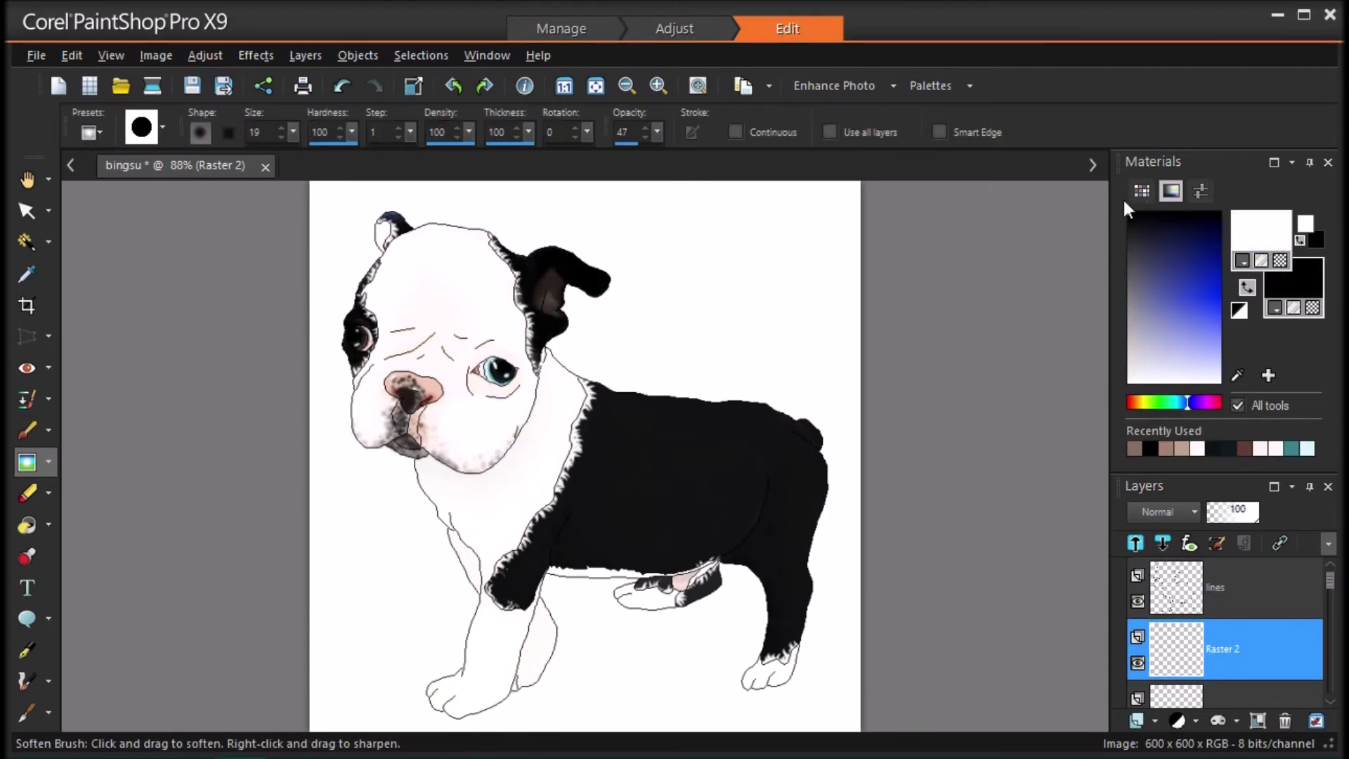
left_click(27, 430)
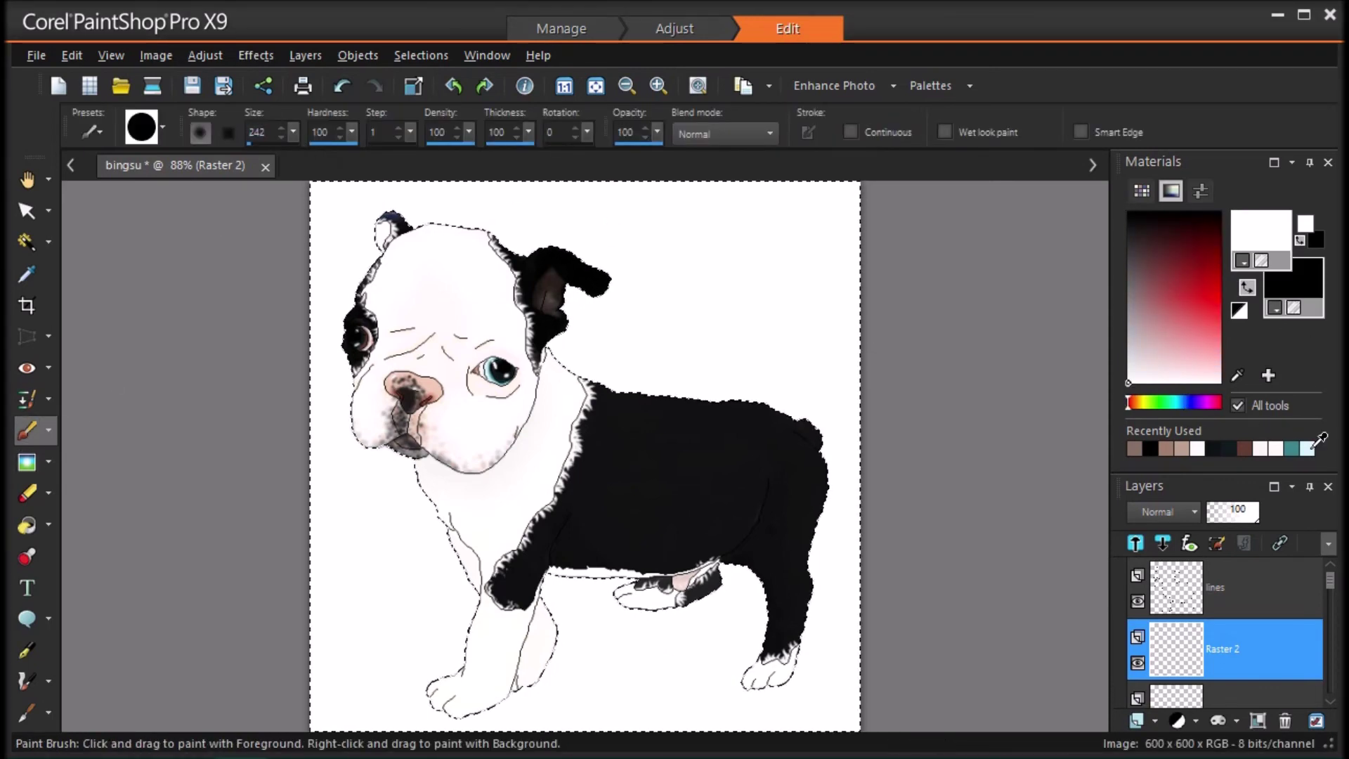
left_click(1134, 261)
left_click(1191, 402)
left_click(1133, 269)
mouse_move(608, 367)
left_mouse_down()
mouse_move(506, 263)
mouse_move(380, 224)
mouse_move(348, 396)
mouse_move(362, 558)
mouse_move(421, 674)
left_mouse_up()
left_click_drag(847, 688, 819, 499)
left_click_drag(799, 224, 681, 204)
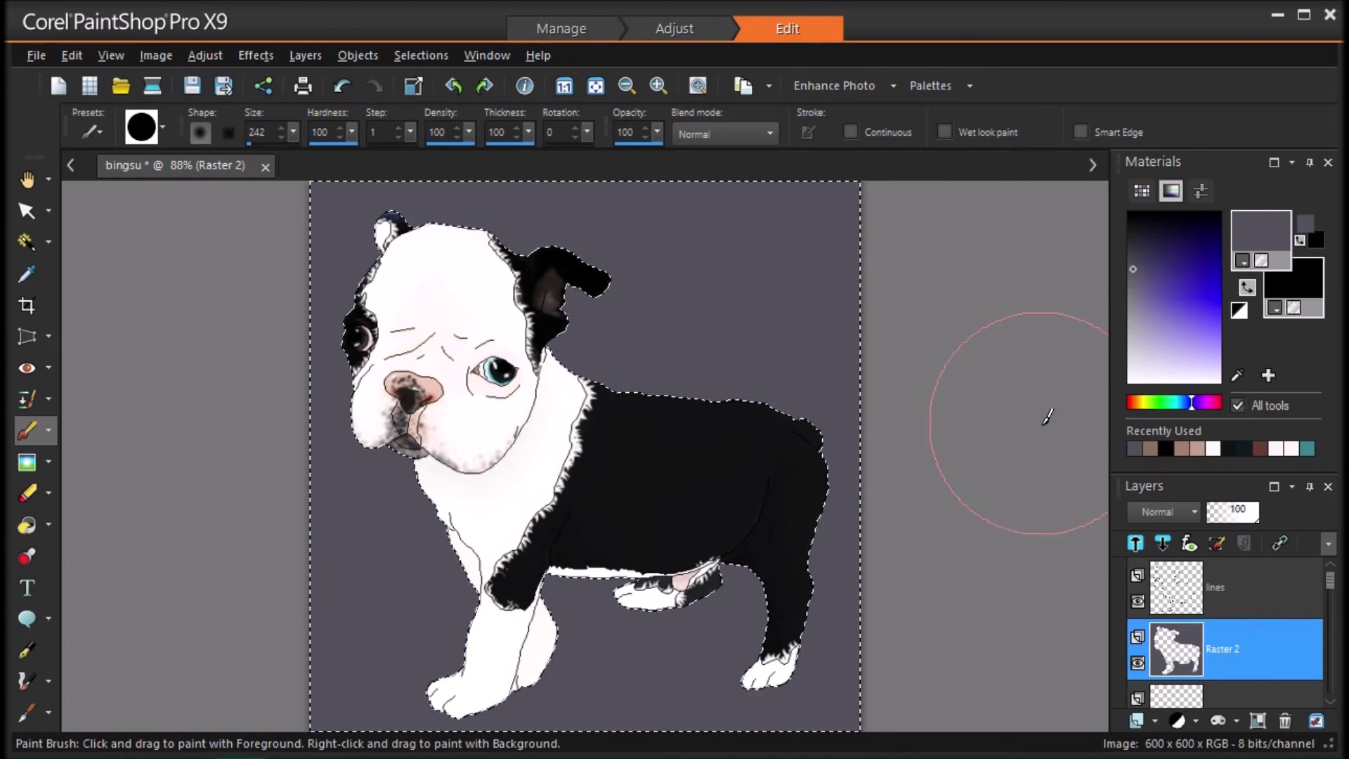
Step: Create a new raster layer and paint a very dark blue-grey shadow around the dog's head, back and belly
left_click(1155, 721)
left_click(1173, 557)
left_click(697, 613)
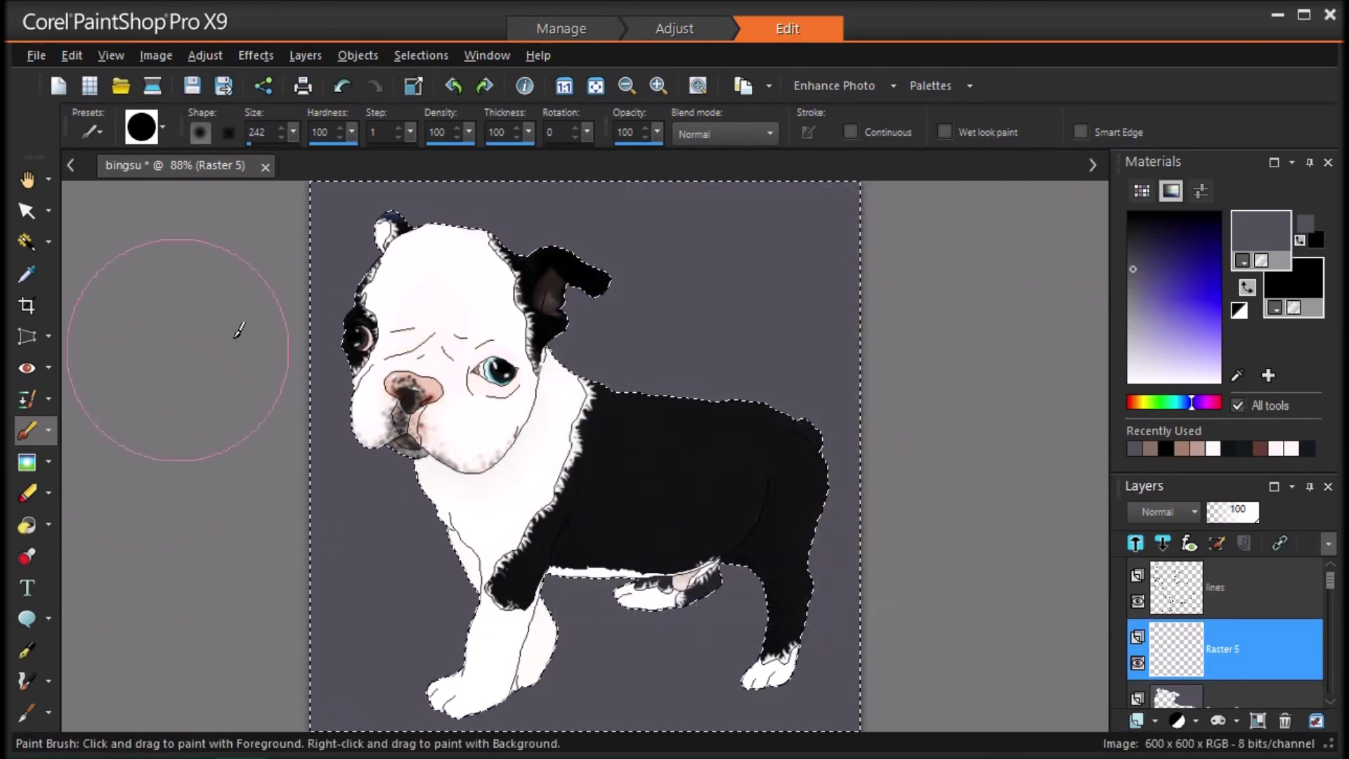
left_click(1247, 288)
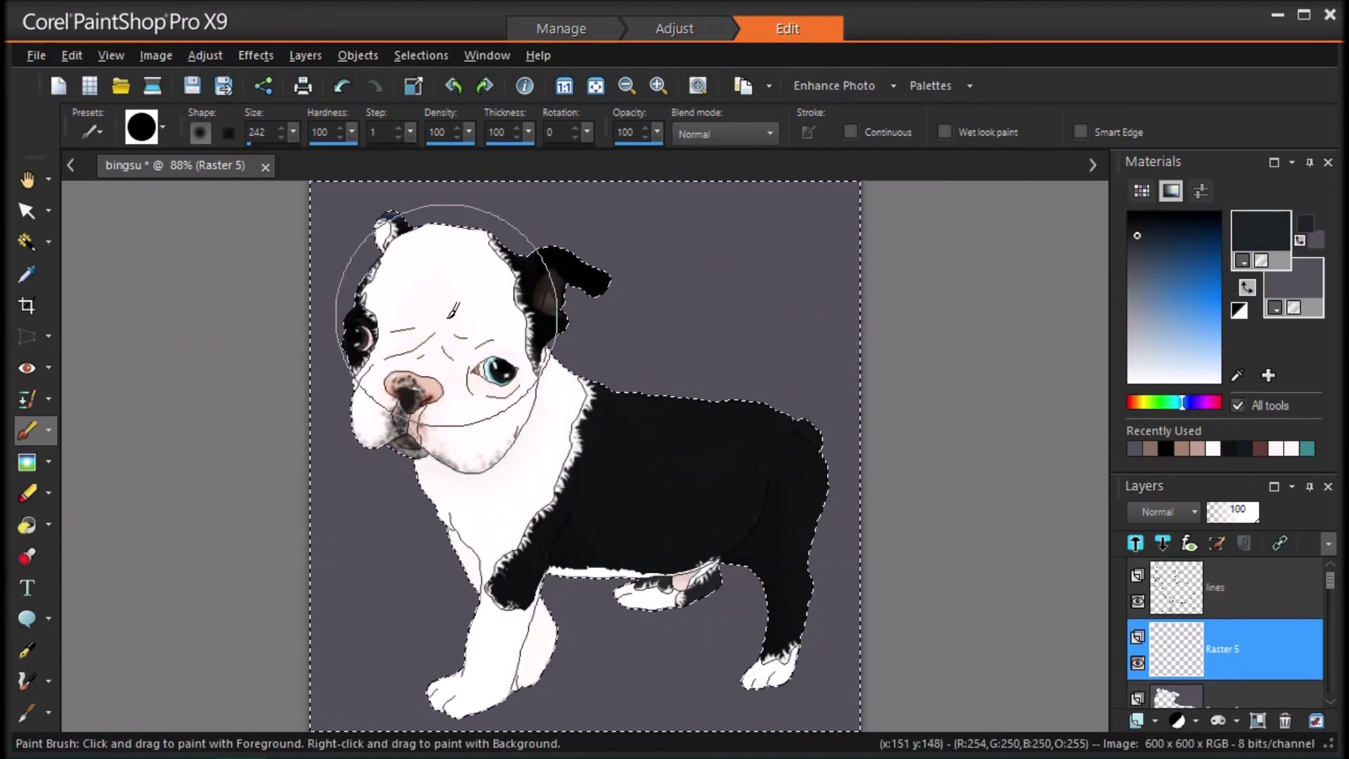
left_click_drag(453, 309, 453, 380)
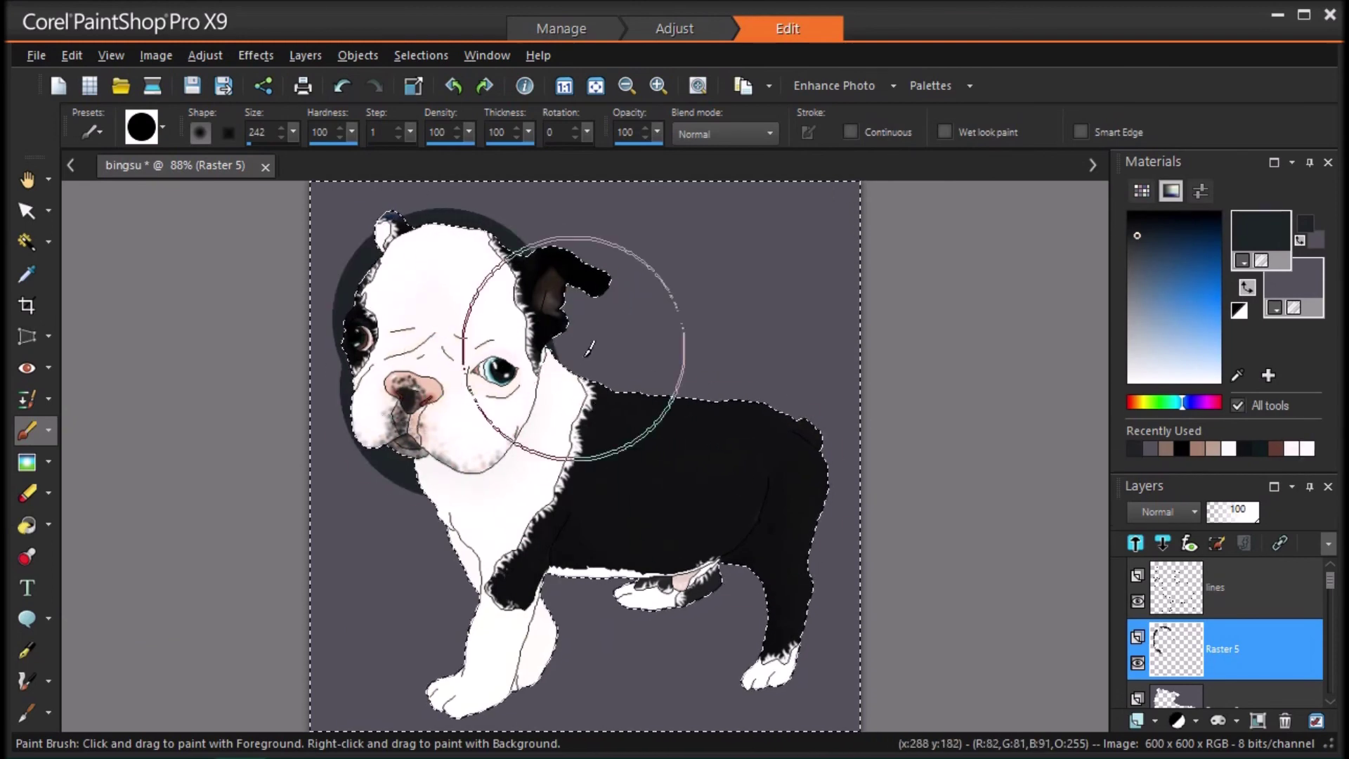
mouse_move(732, 486)
left_mouse_down()
mouse_move(574, 524)
mouse_move(619, 505)
mouse_move(680, 512)
left_mouse_up()
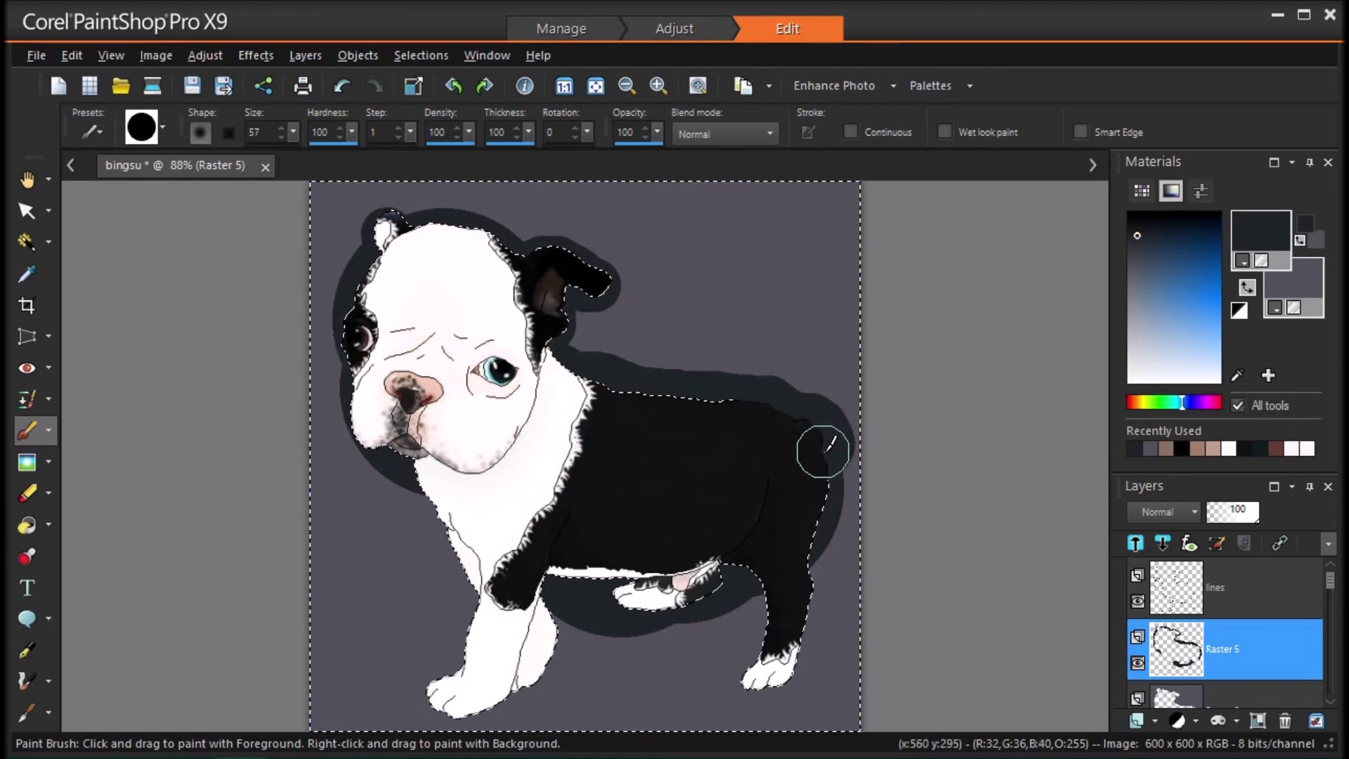
Step: Complete the dark shadow band around the legs, chest, ears and far side of the head at size 57
mouse_move(772, 678)
left_mouse_down()
mouse_move(762, 590)
mouse_move(708, 602)
left_mouse_up()
mouse_move(635, 623)
left_mouse_down()
mouse_move(602, 604)
mouse_move(633, 664)
mouse_move(671, 640)
left_mouse_up()
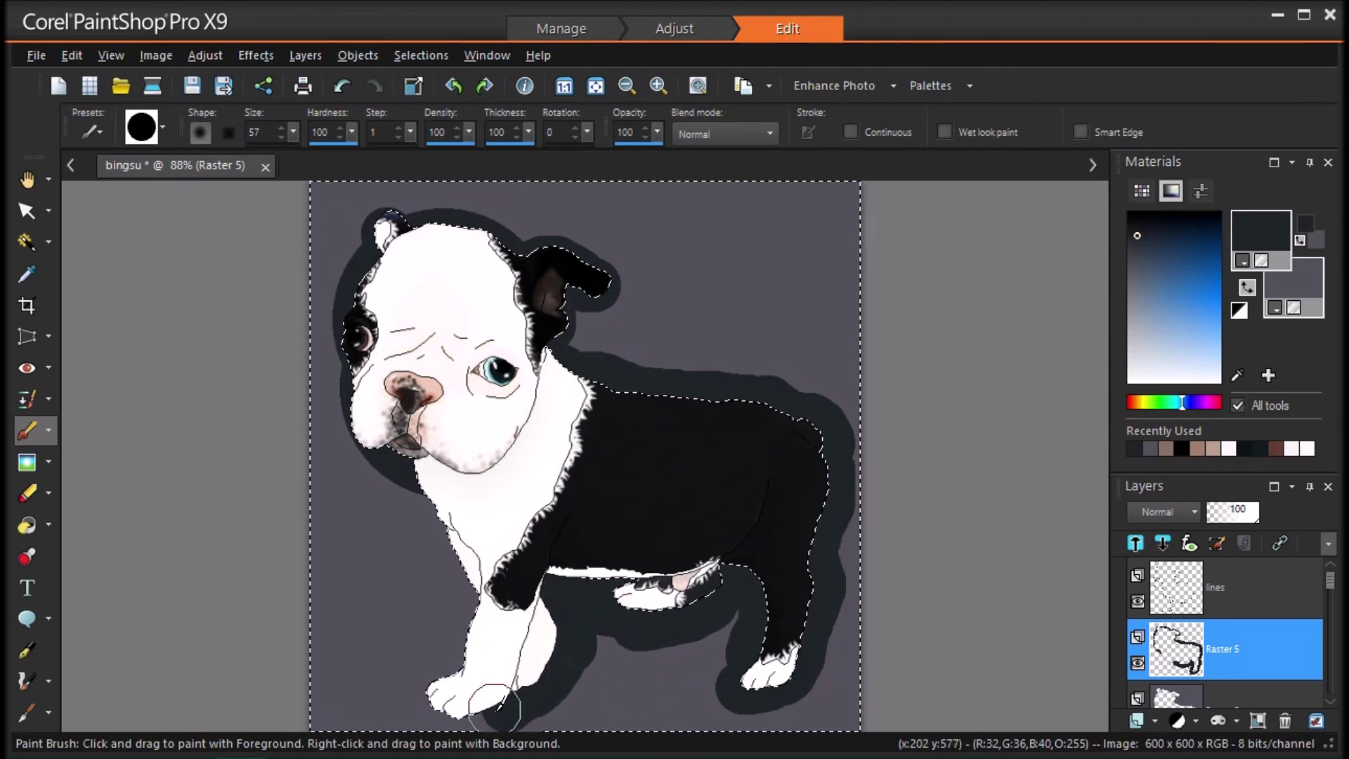
mouse_move(411, 466)
left_mouse_down()
mouse_move(364, 427)
mouse_move(343, 335)
mouse_move(368, 233)
mouse_move(396, 210)
mouse_move(544, 242)
left_mouse_up()
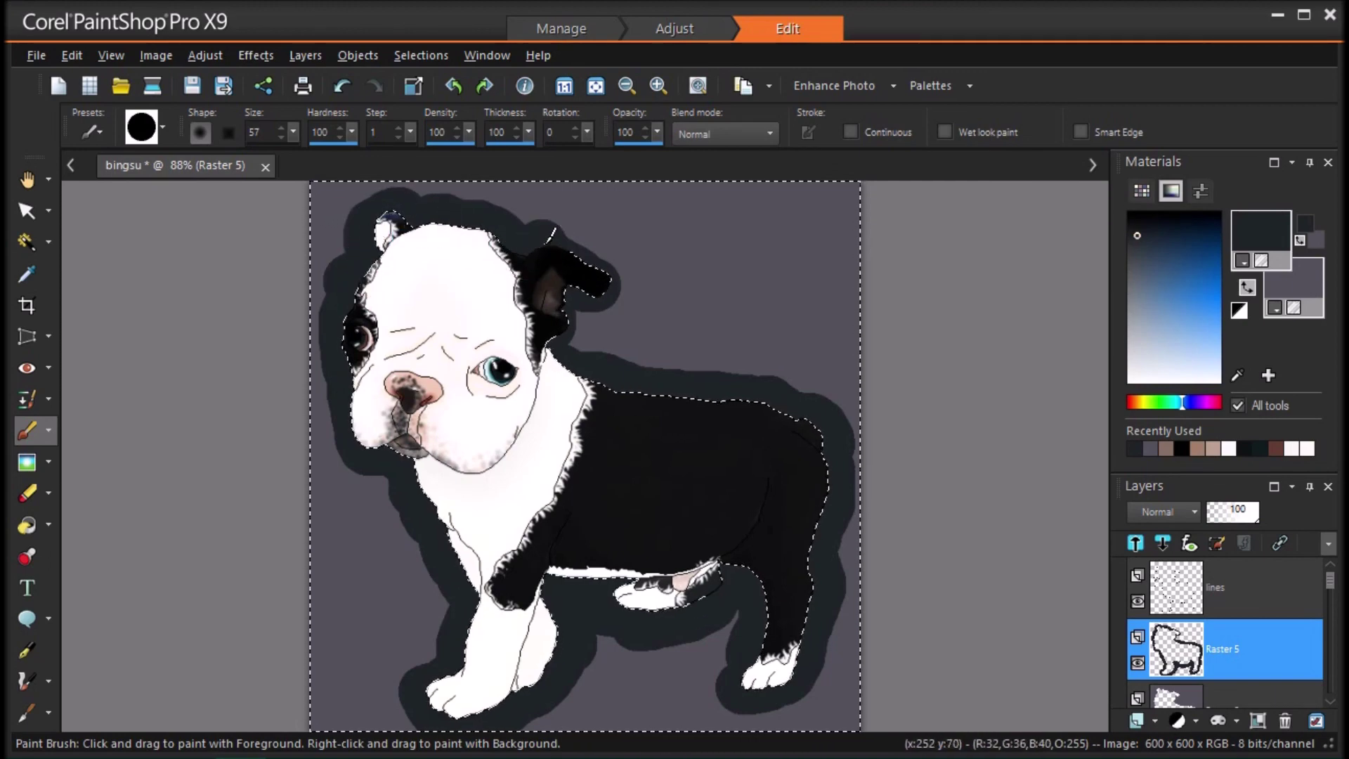
mouse_move(595, 293)
left_mouse_down()
mouse_move(565, 296)
mouse_move(548, 347)
left_mouse_up()
mouse_move(341, 305)
left_mouse_down()
mouse_move(340, 356)
mouse_move(378, 368)
left_mouse_up()
Step: Blur the shadow layer with the Average filter at a filter aperture of 13
left_click(205, 54)
mouse_move(227, 385)
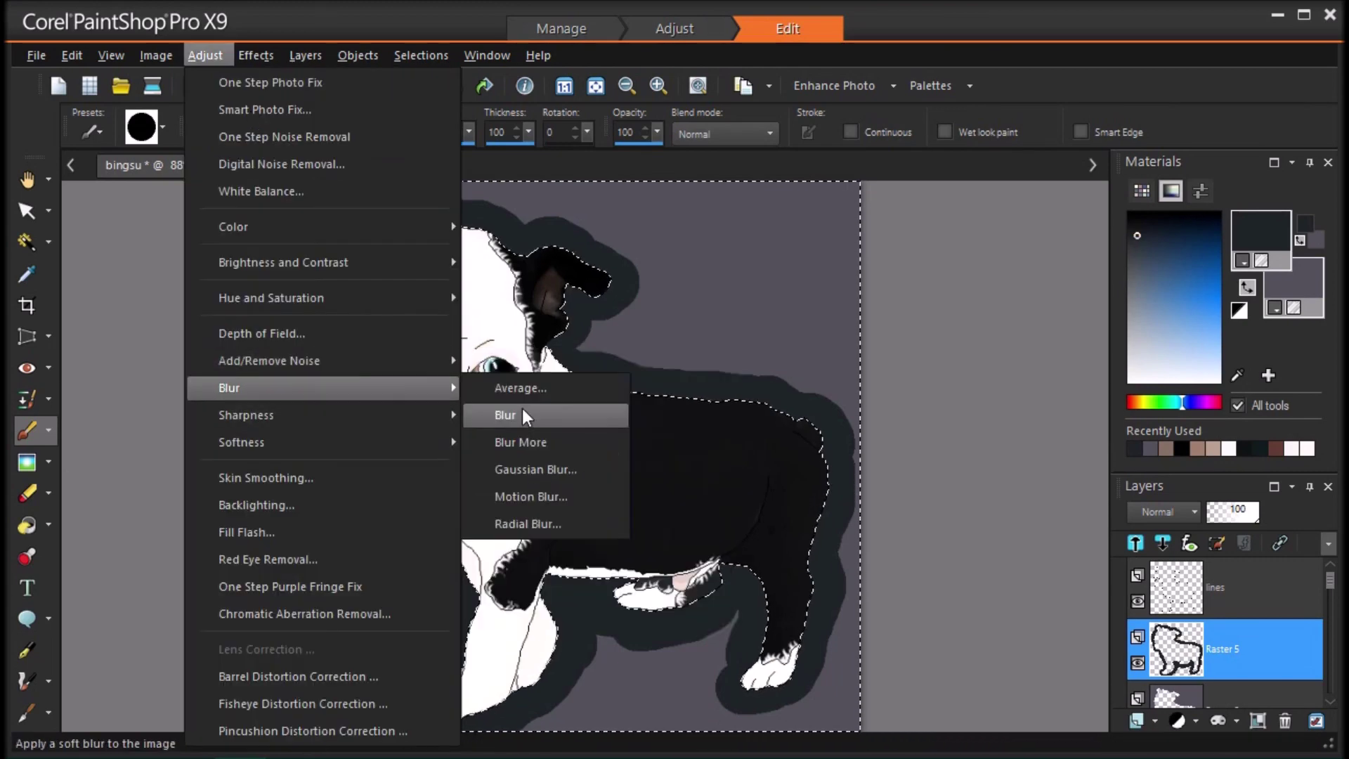
left_click(602, 415)
left_click(256, 55)
mouse_move(205, 54)
mouse_move(226, 386)
left_click(534, 385)
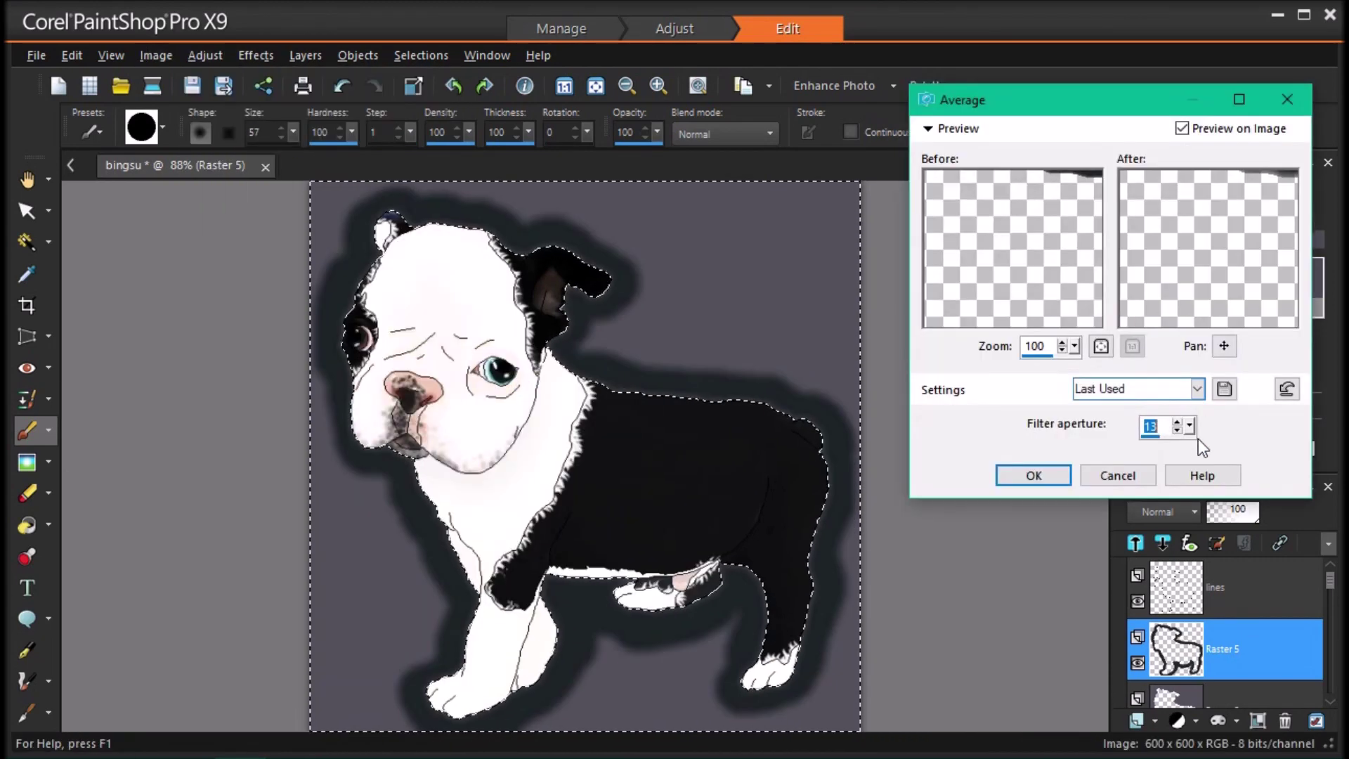
key("Return")
Step: Set the shadow layer's opacity to 32 and clear the selection around the dog
left_click(1223, 514)
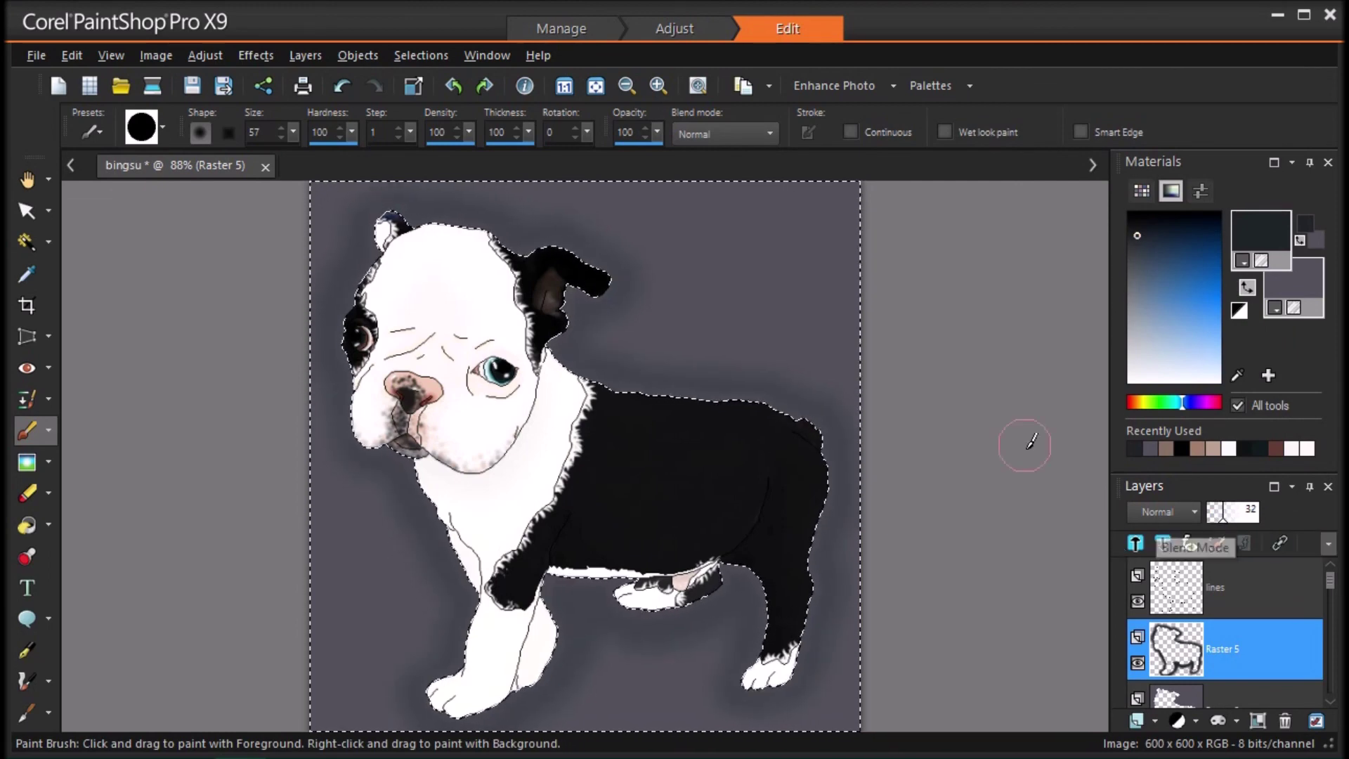
left_click(27, 243)
key("ctrl+d")
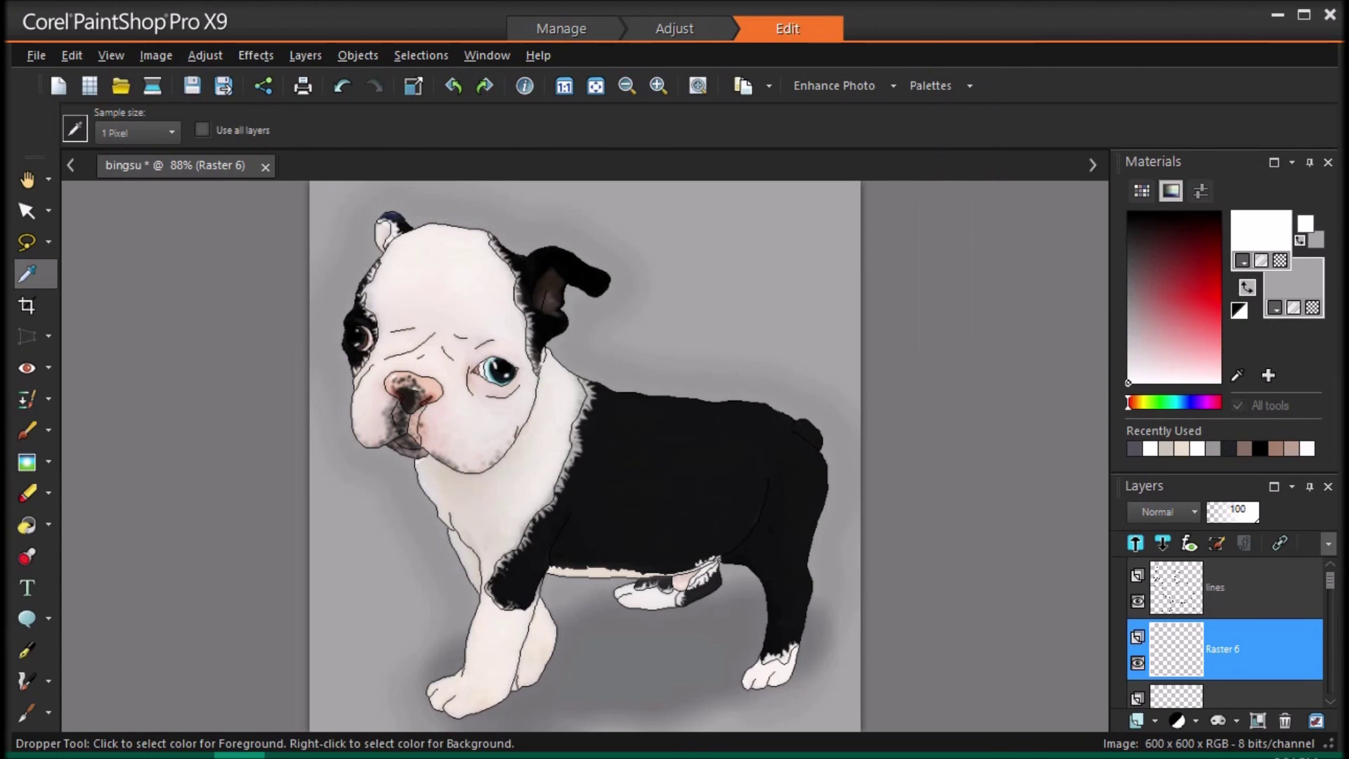
Step: Hide the lines layer so only the painted dog and background show
left_click(27, 187)
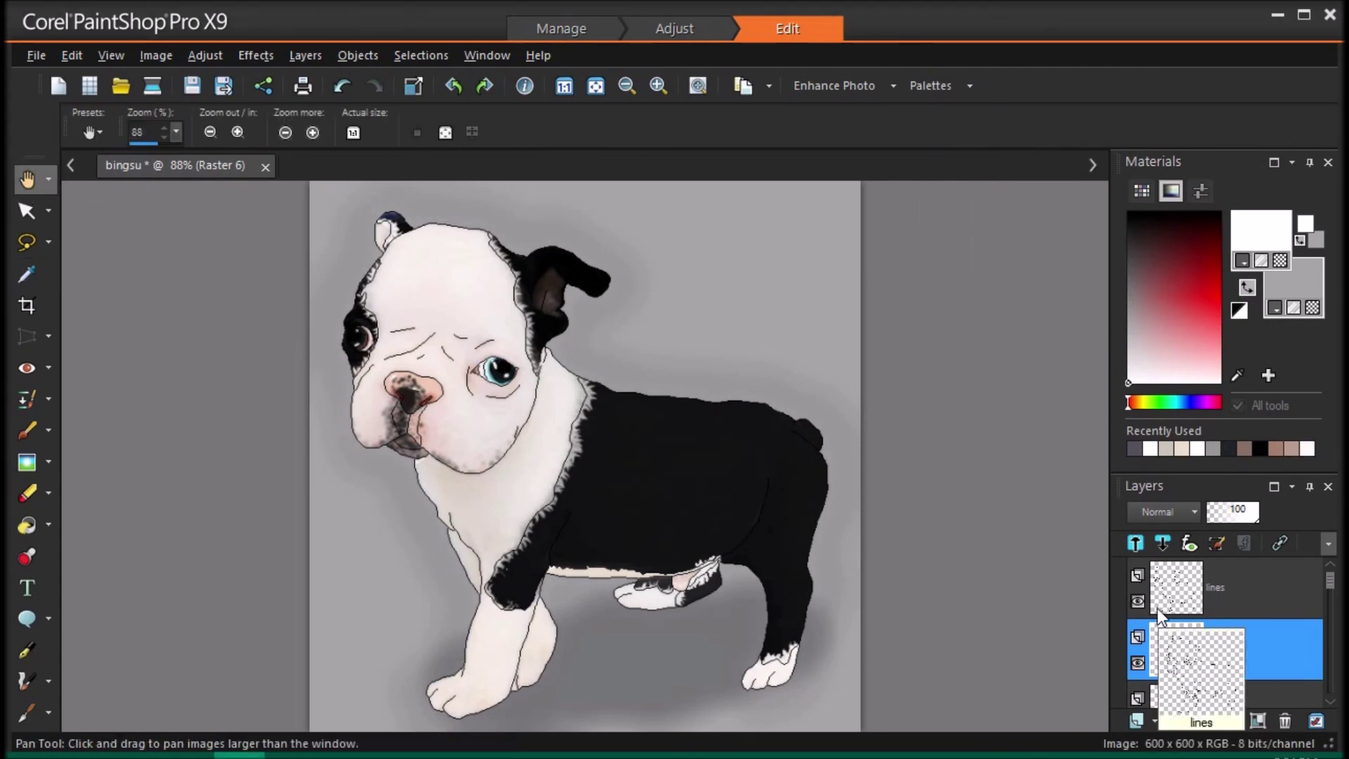
left_click(1136, 600)
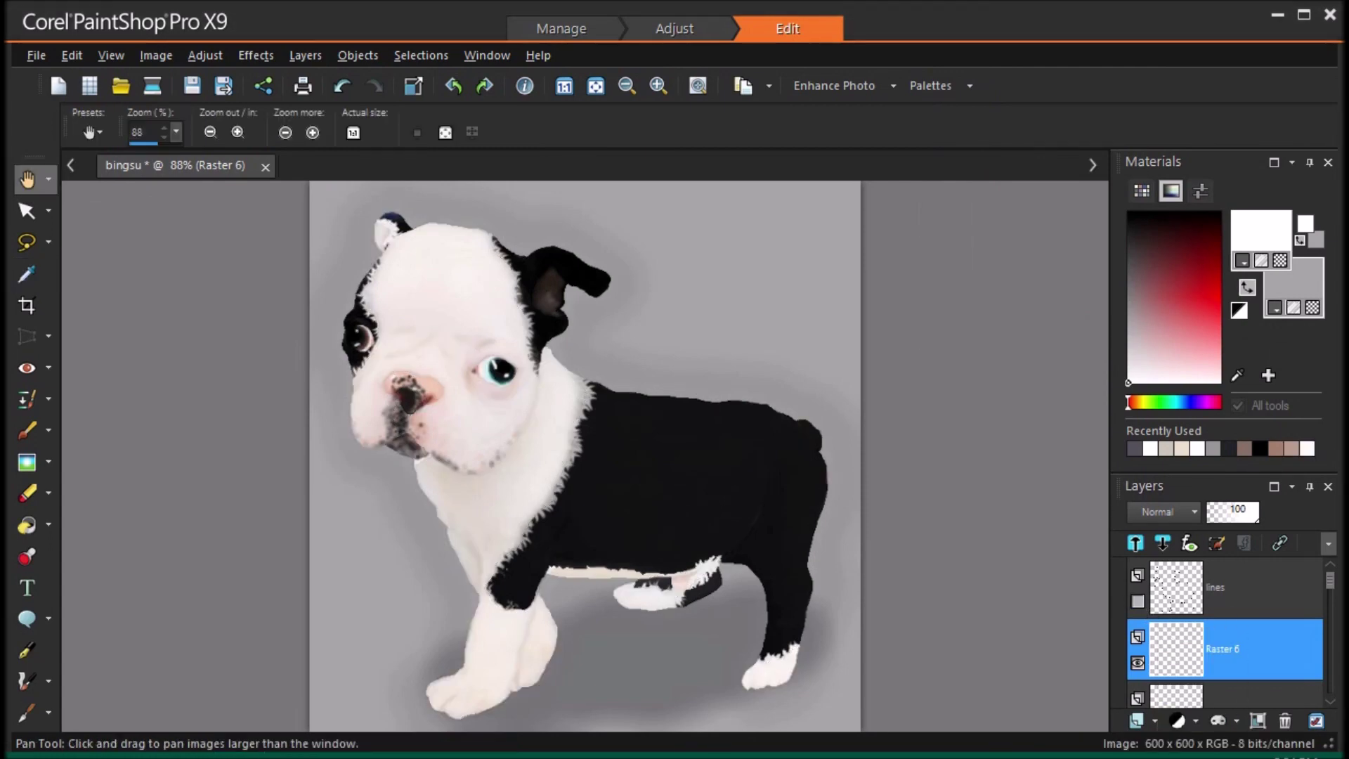